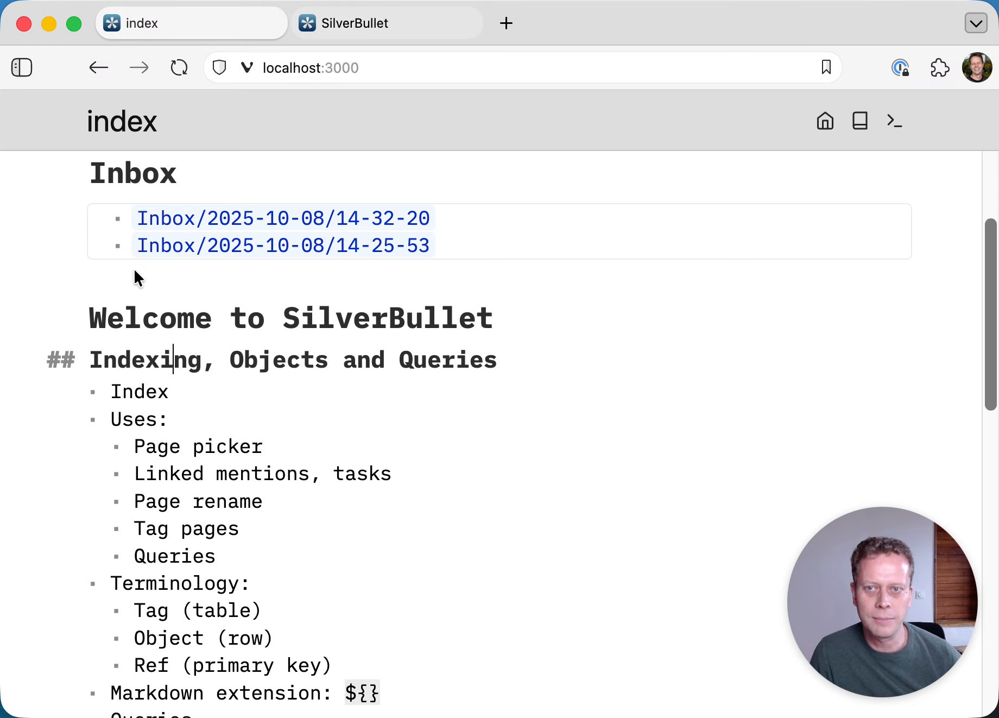
- Render the Inbox query results on the index page
key("Up")
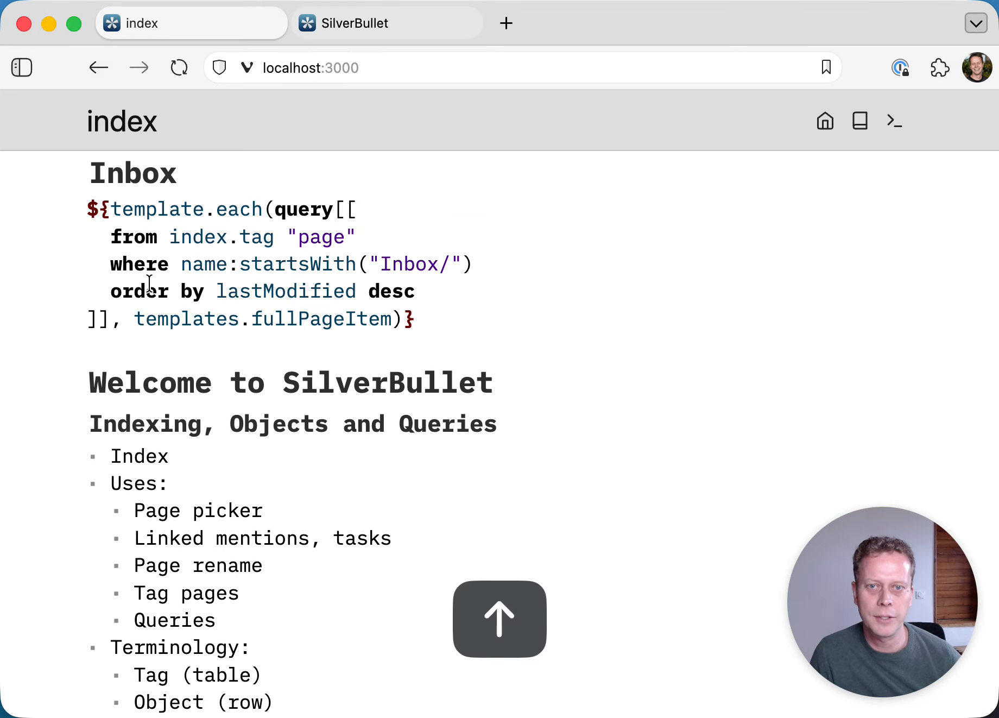
left_click(174, 348)
scroll(175, 350, "up", 1)
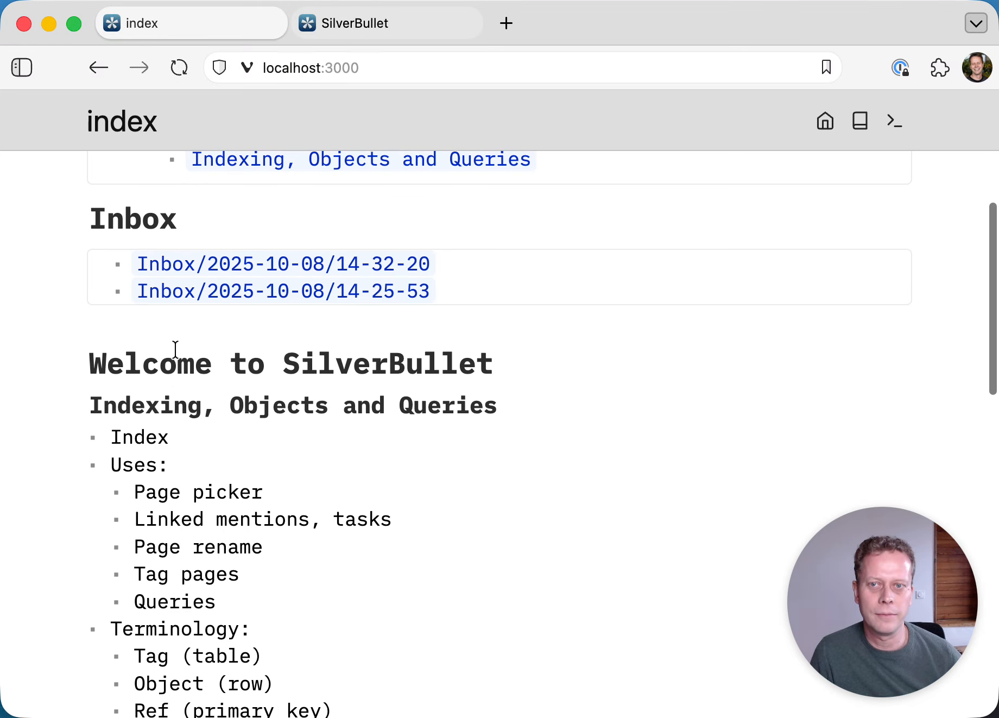
scroll(175, 350, "down", 1)
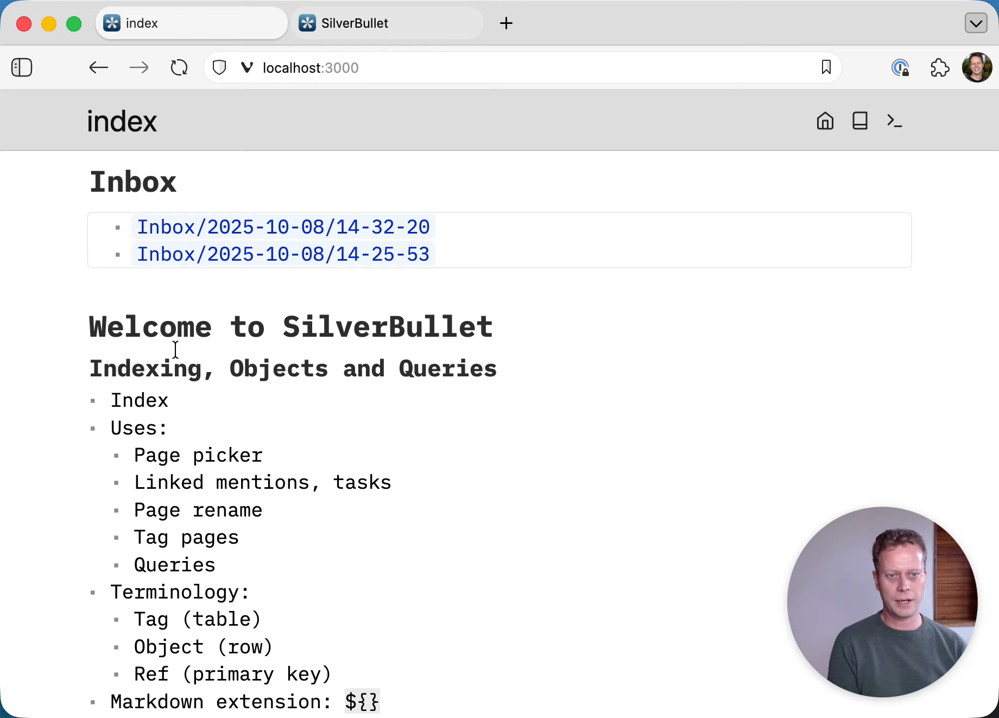
- Scroll through the index page, then bring up the page picker with the #enemy person page highlighted
scroll(175, 349, "down", 1)
scroll(175, 350, "down", 10)
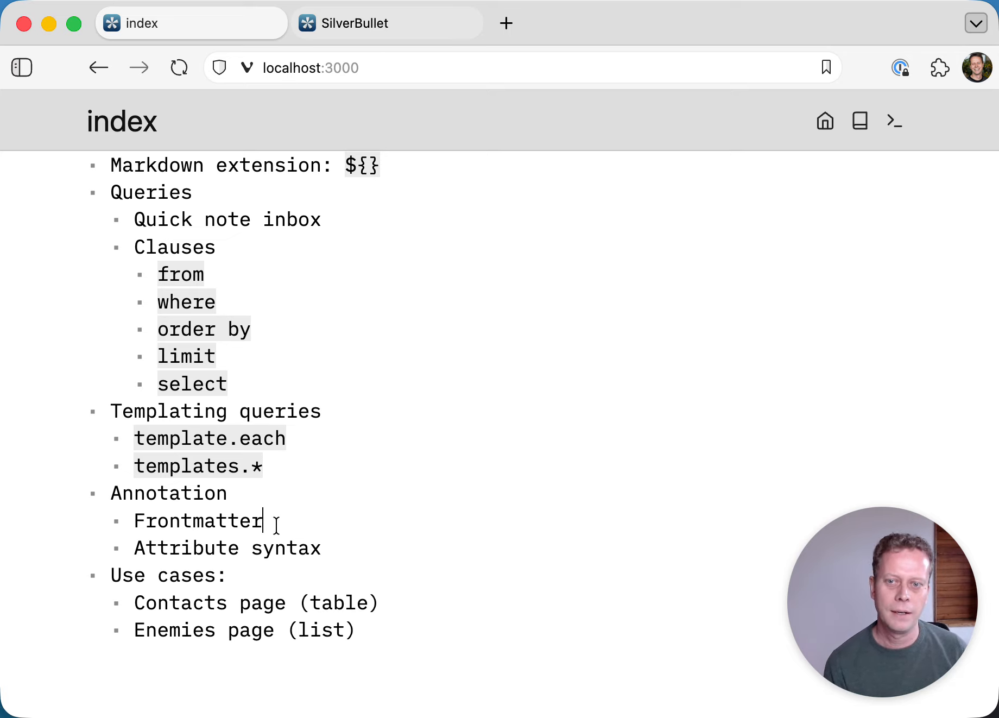
scroll(283, 526, "up", 1)
scroll(284, 526, "up", 2)
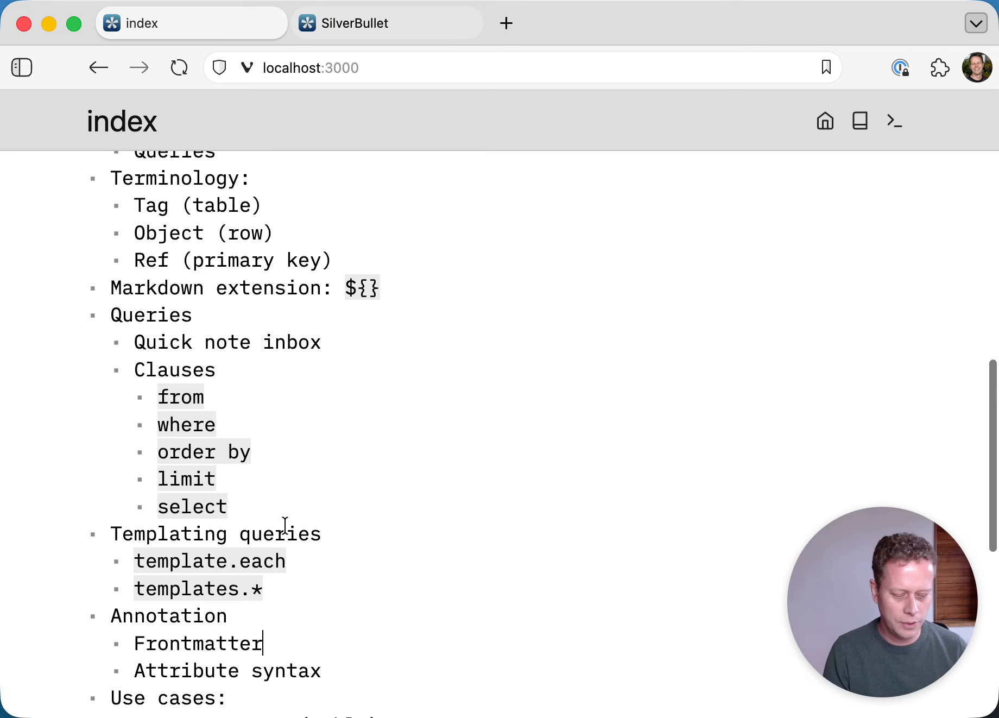
key("super+k")
key("Down")
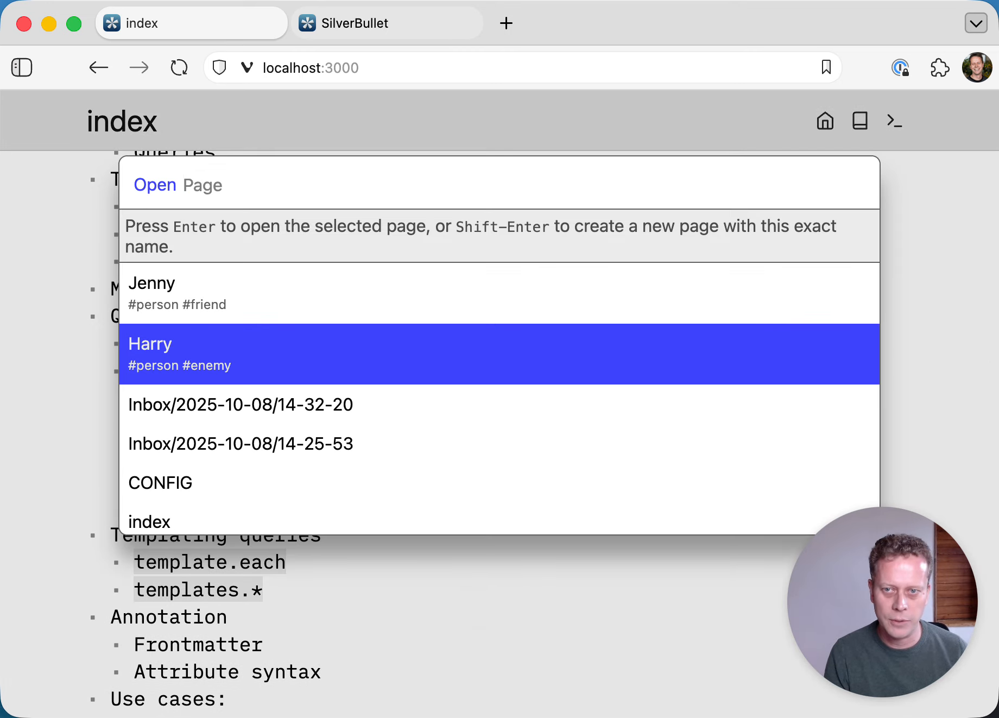
- Open the person page tagged #person and #enemy, with the caret after its meeting notes
key("Return")
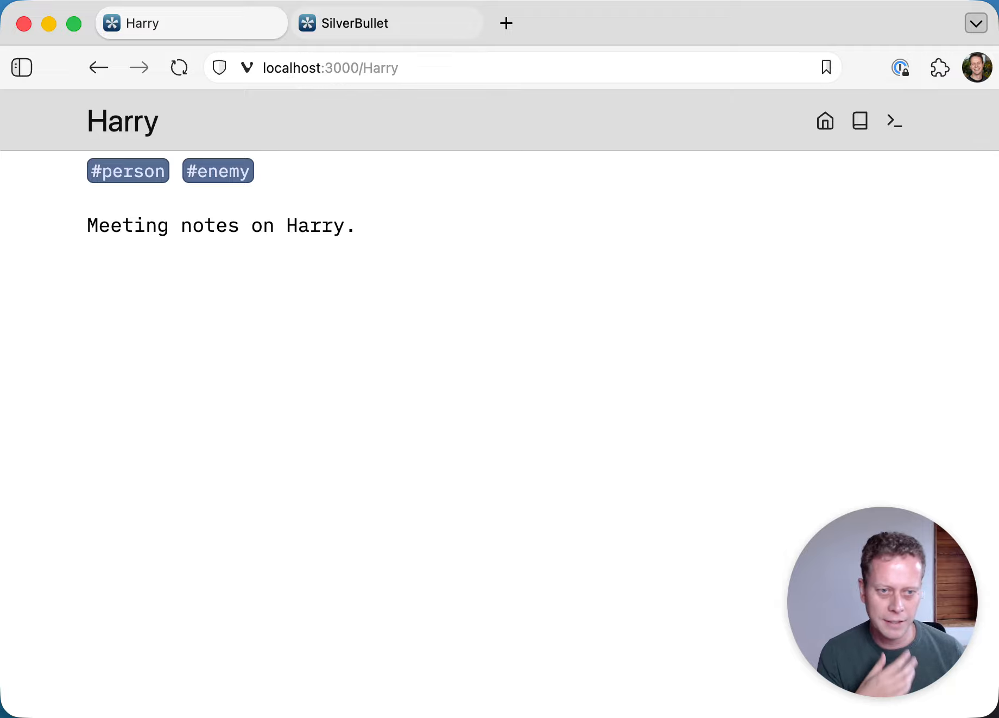
left_click(400, 234)
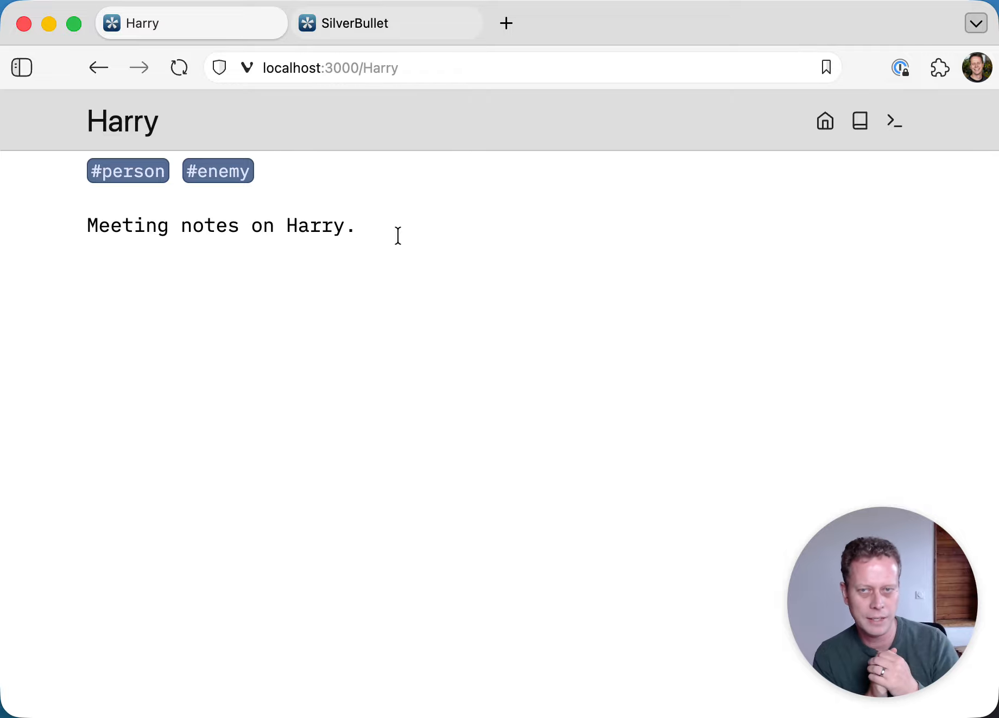
- Add a new top line above the #person #enemy tags and insert a frontmatter block there with /frontmatter
key("Up")
key("super+Left")
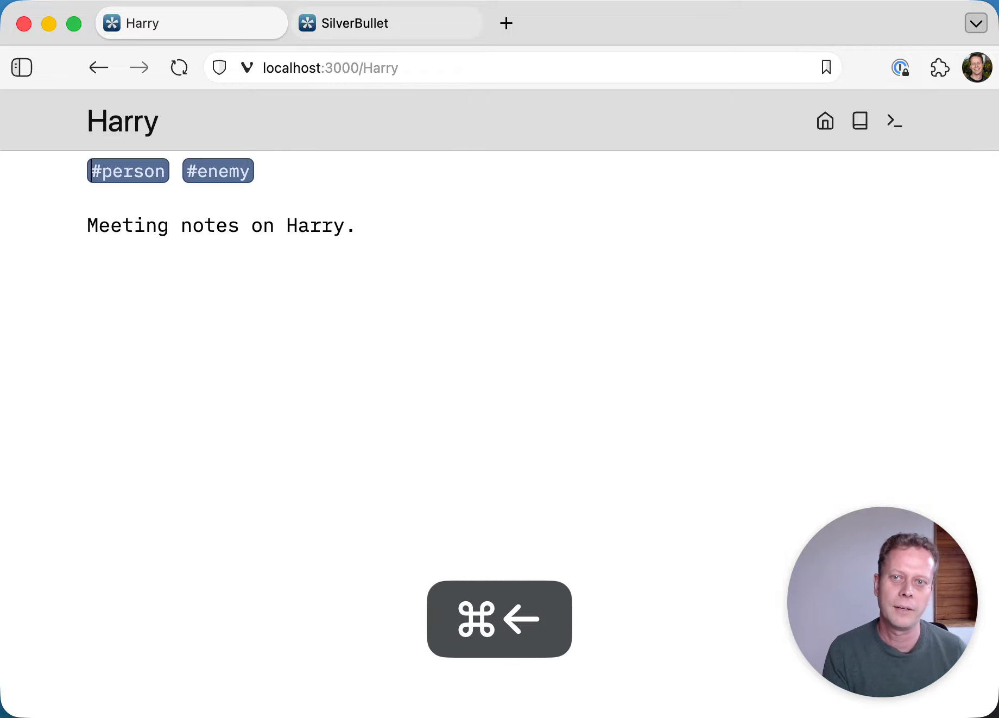
key("Return")
key("Up")
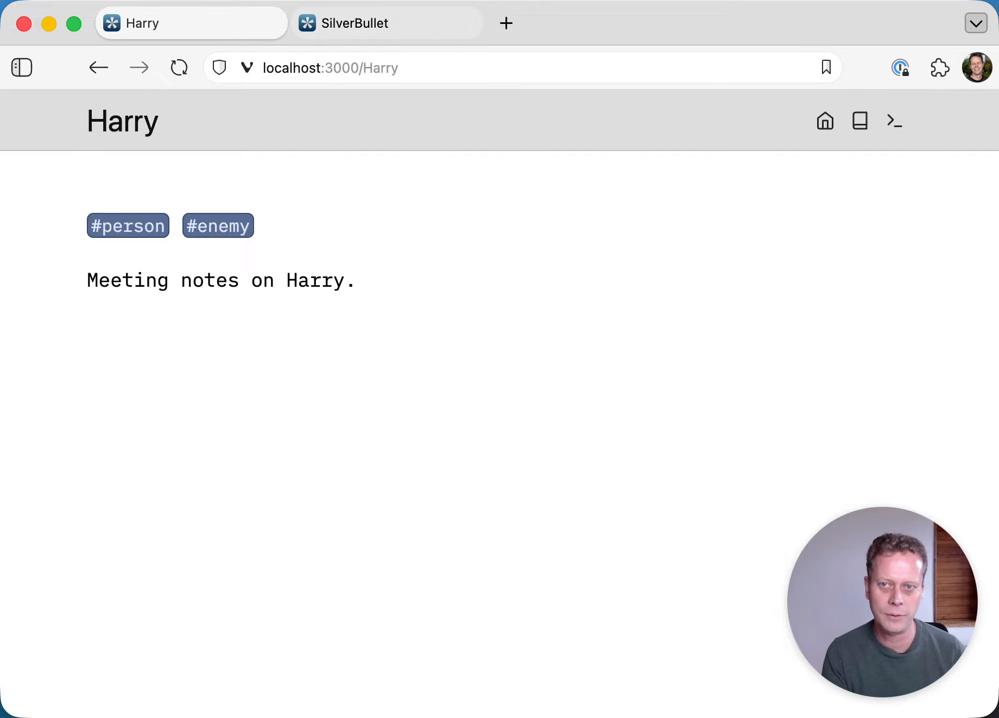
type("/fron")
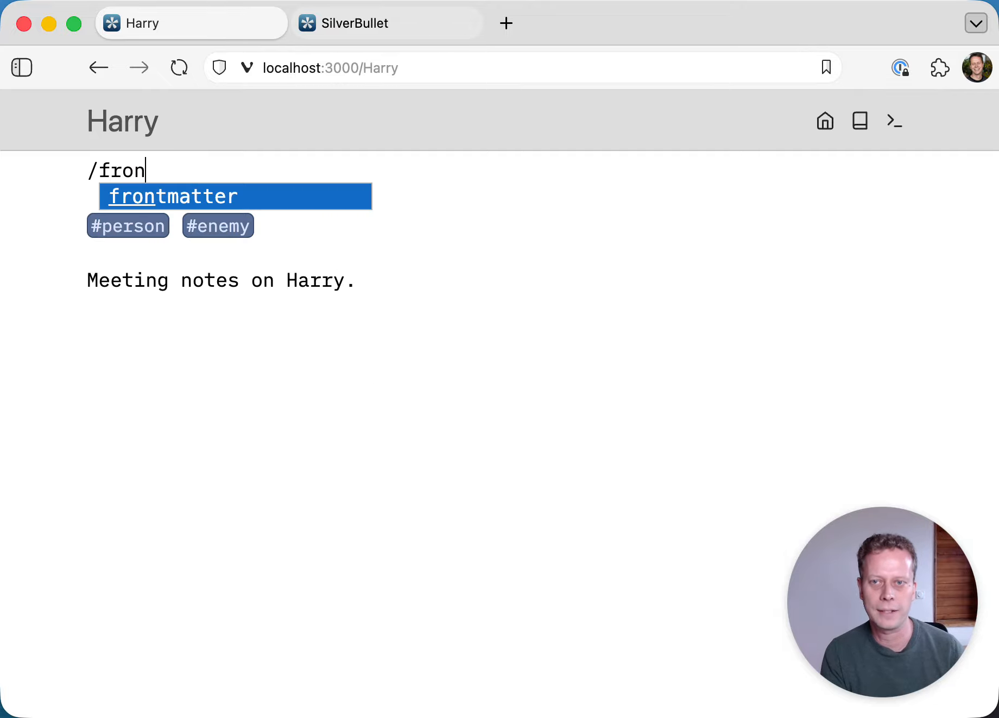
key("Return")
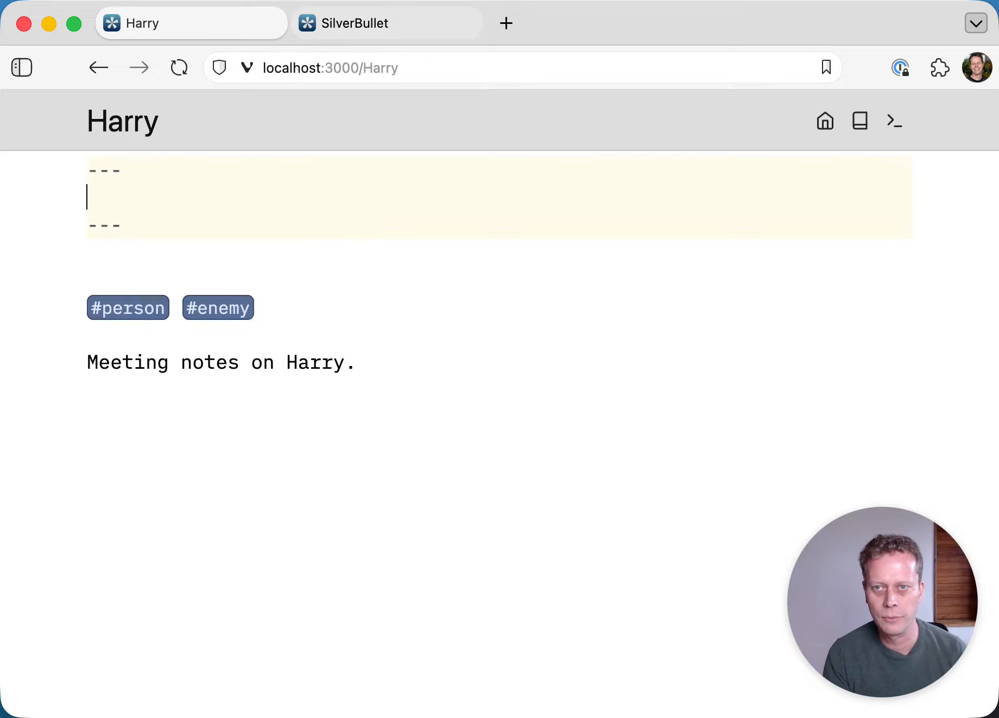
- Add role: customer support and a phone number to the page's frontmatter
type("role: ")
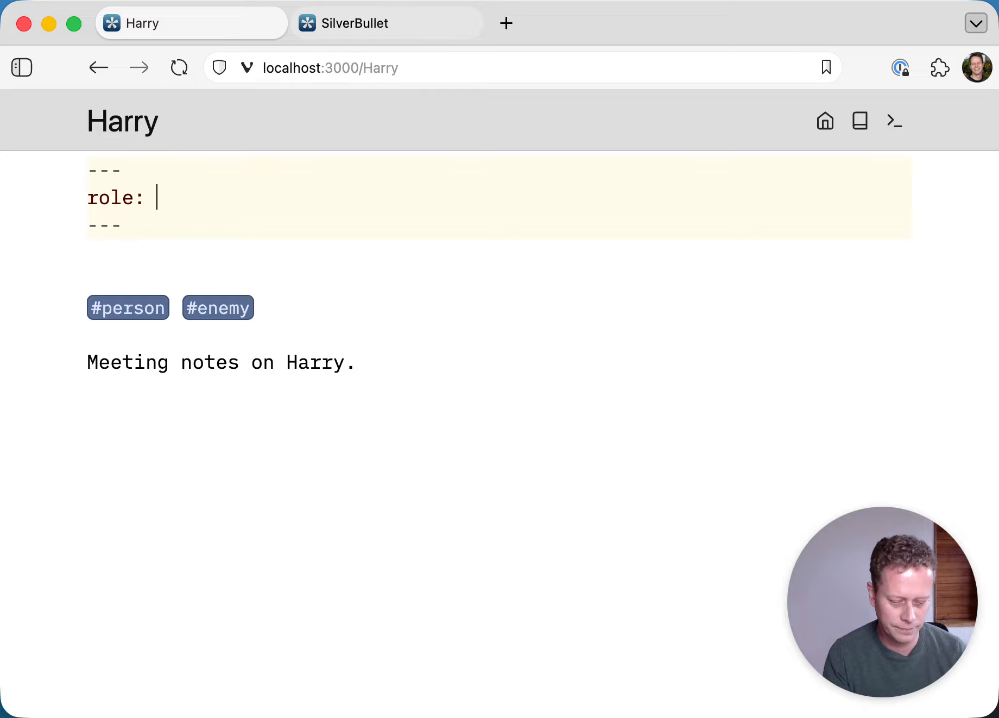
type("customer")
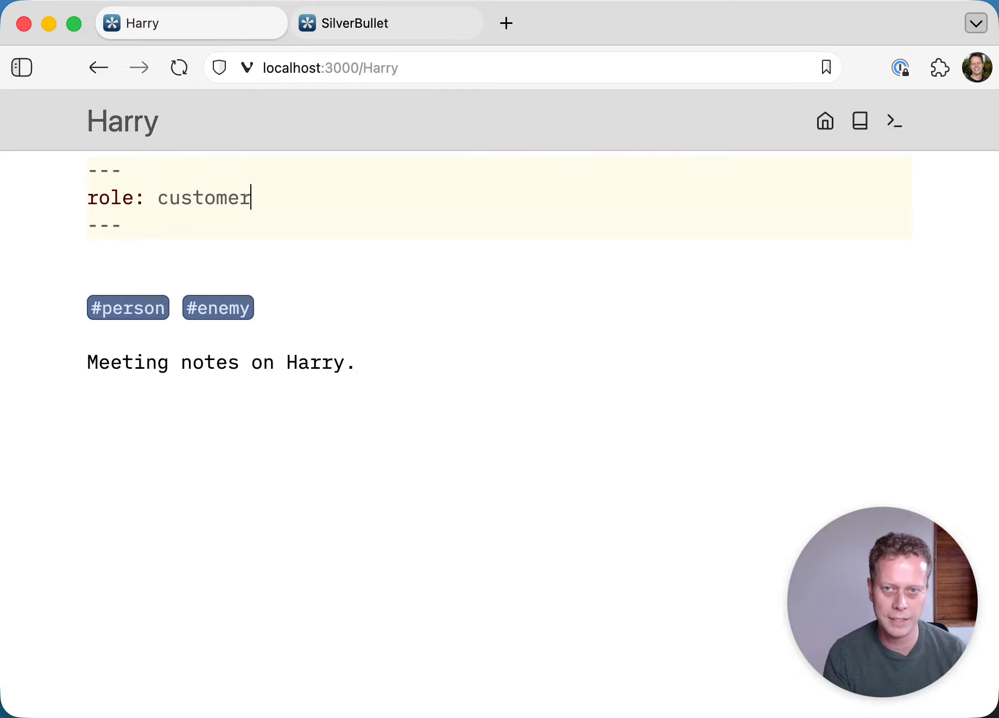
type(" ssu")
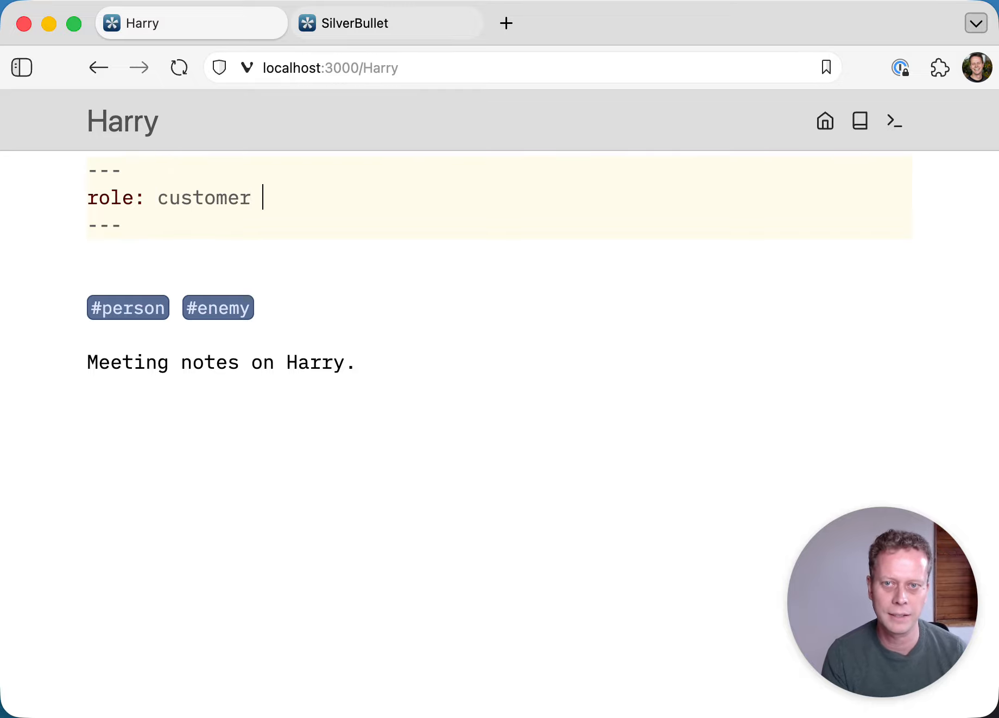
key("BackSpace")
key("BackSpace")
key("BackSpace")
type("upport")
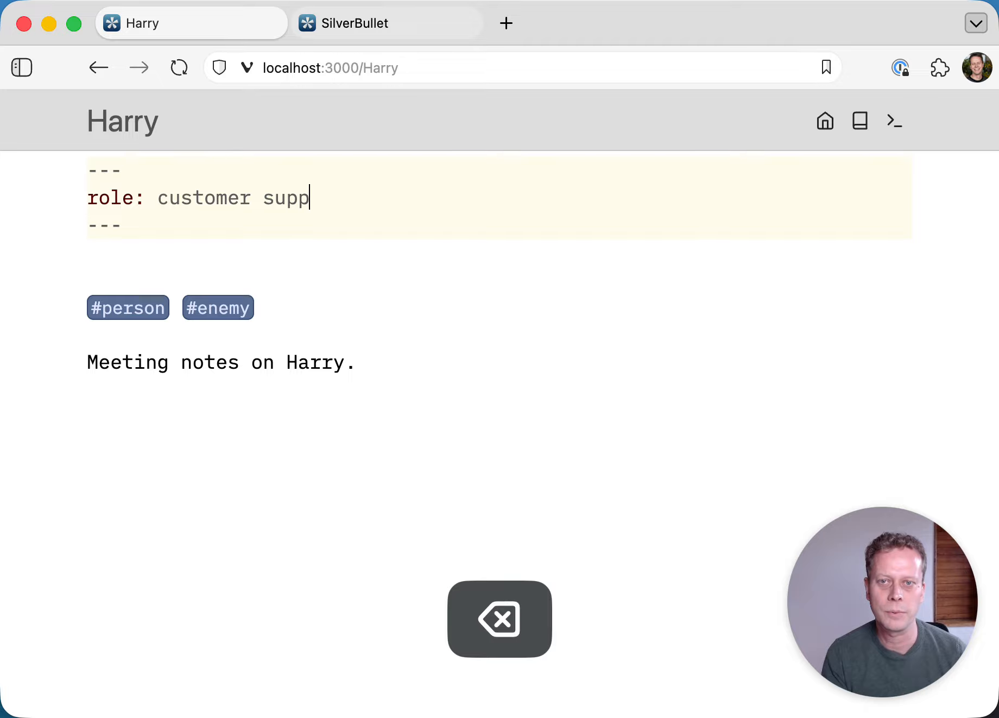
key("Return")
type("phone:")
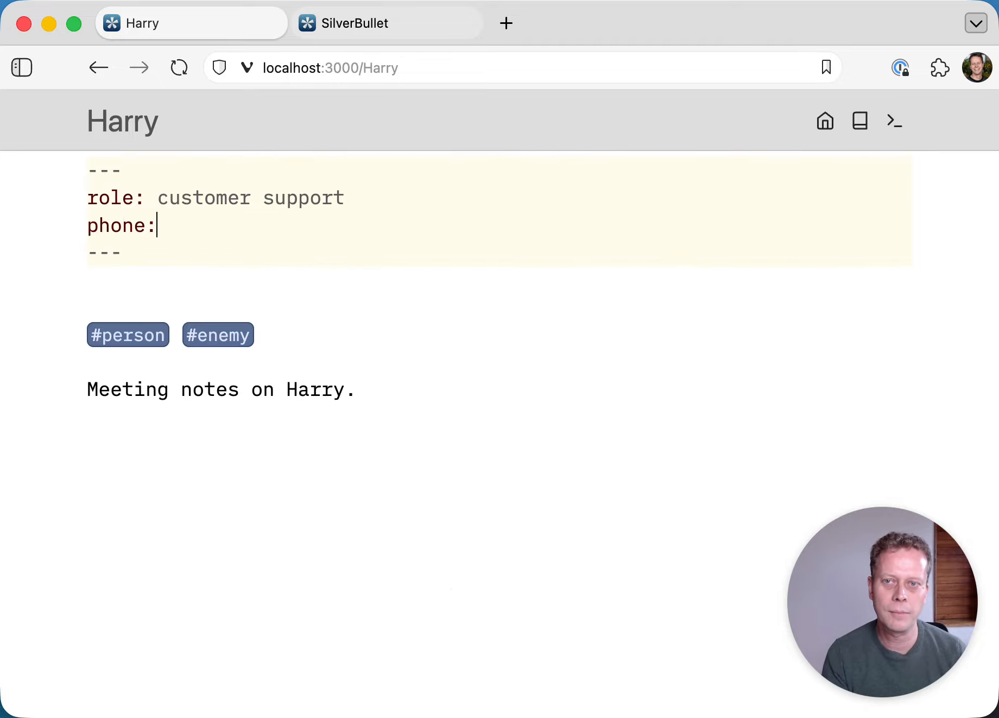
type(" 123456677")
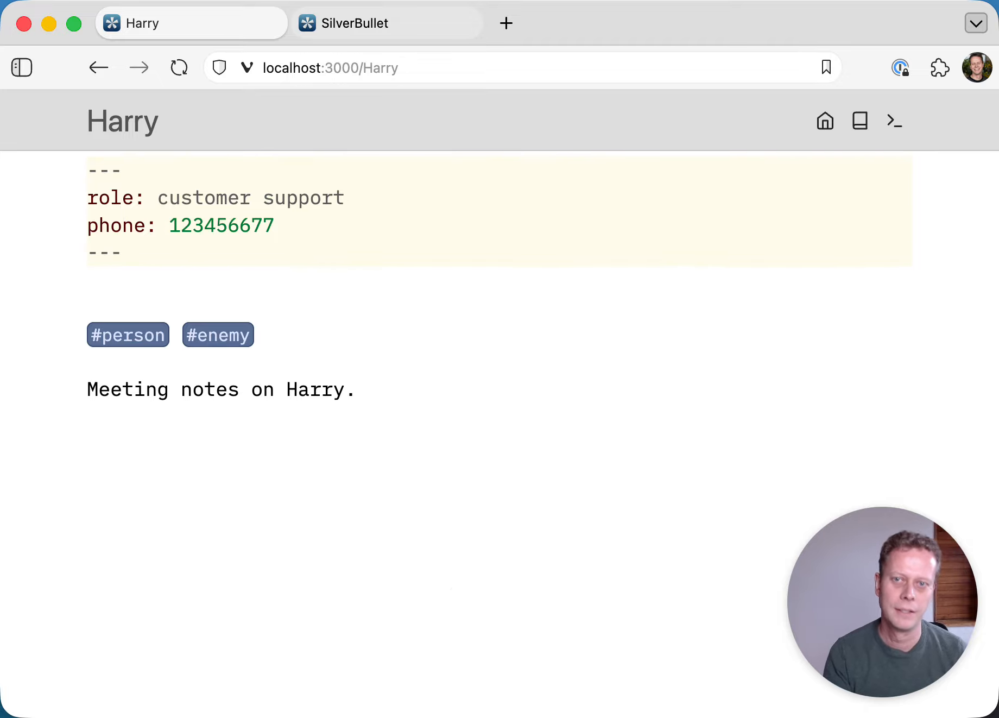
- Wrap the role value "customer support" in quotes
key("Up")
key("super+Left")
key("alt+shift+Right")
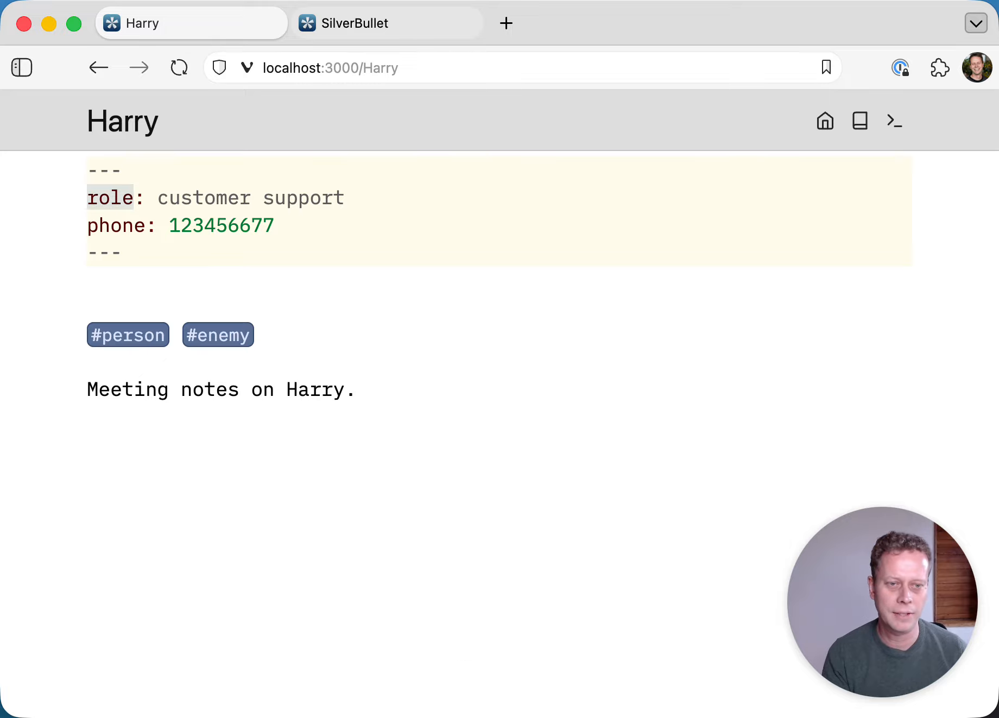
key("Right")
key("Right")
key("Right")
key("Right")
key("Left")
key("shift+super+Right")
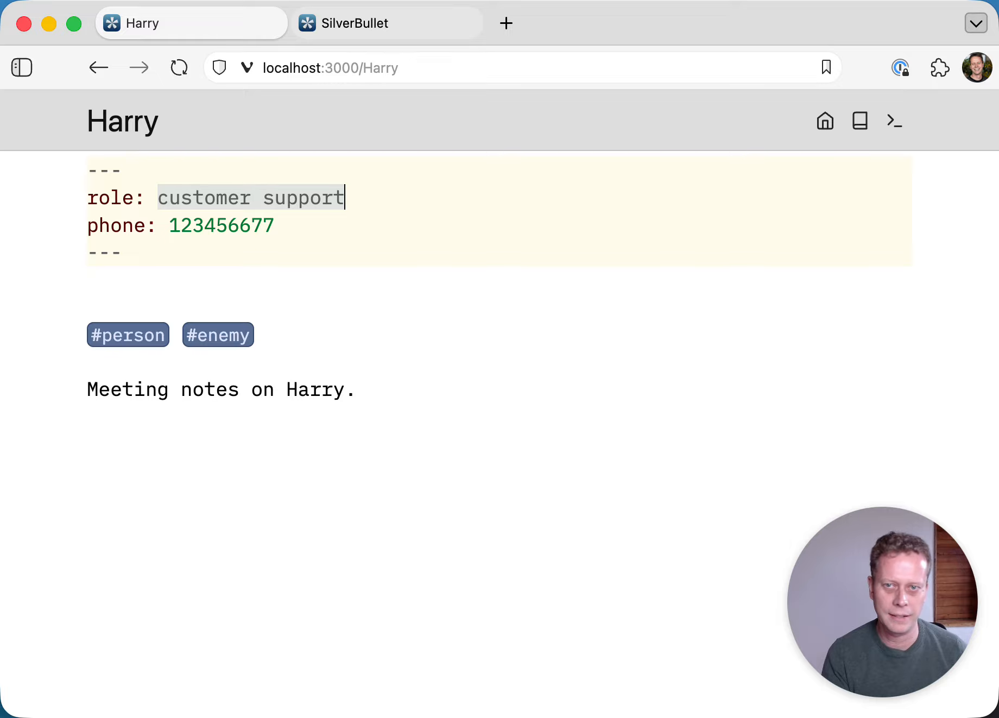
key("super+apostrophe")
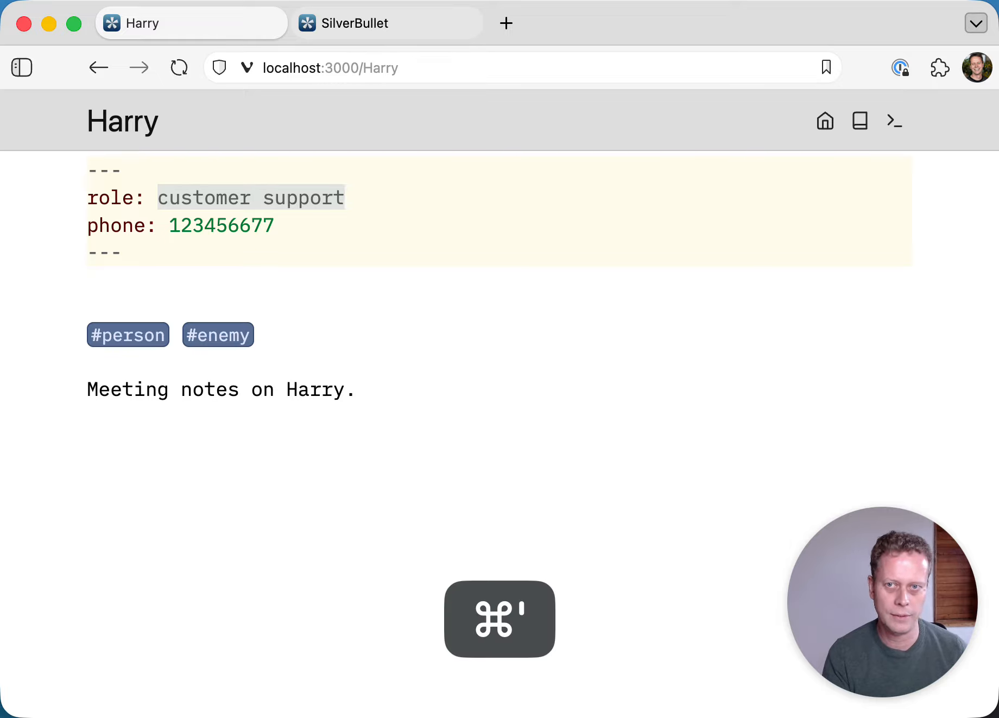
type("\"\"")
key("super+z")
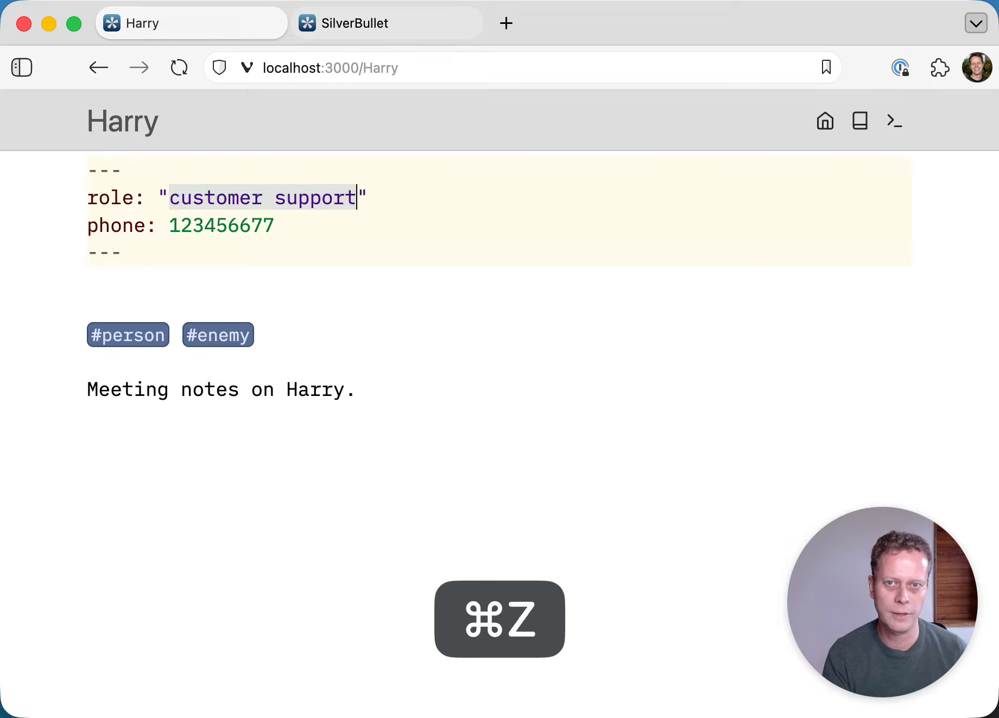
- Add a two-name parents list to the frontmatter, then create a new quick-note Inbox page
key("Down")
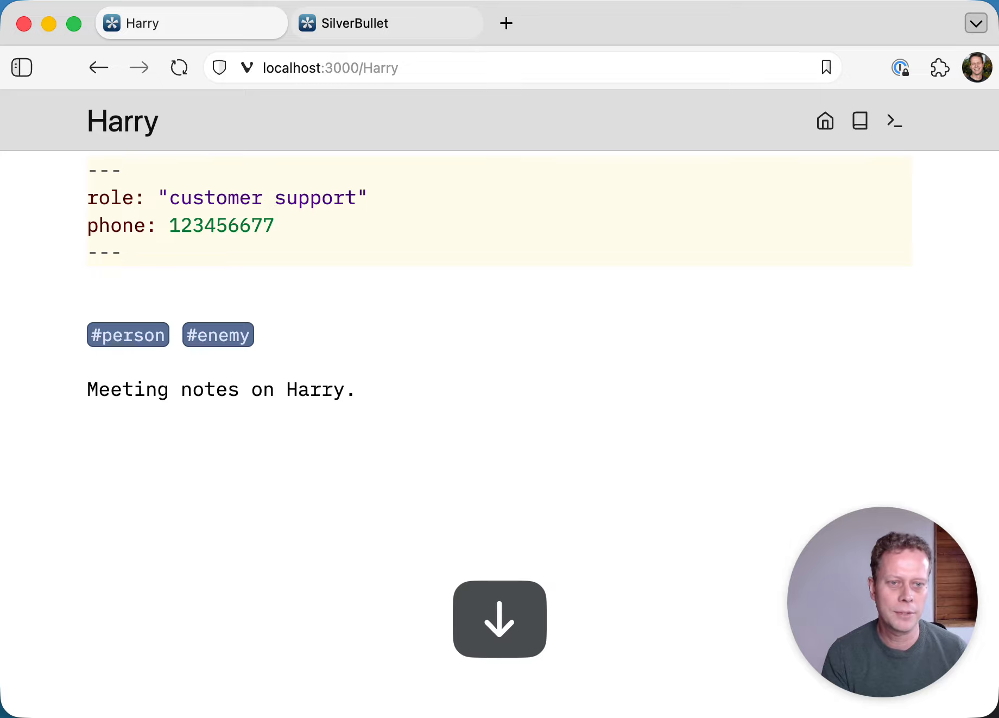
key("Return")
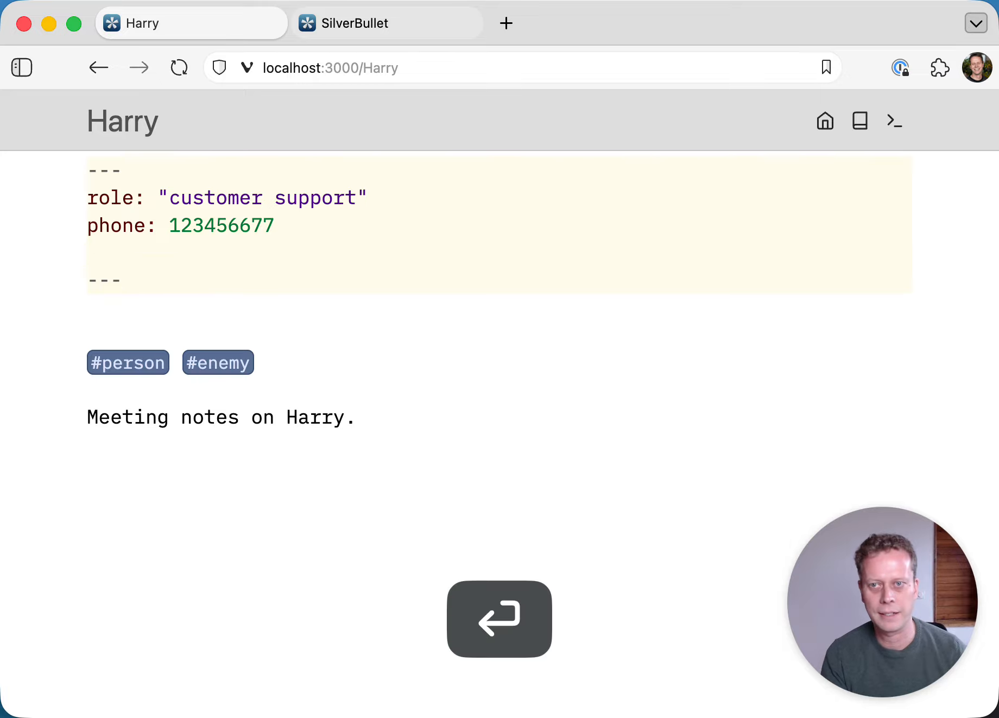
type("parents:")
key("Return")
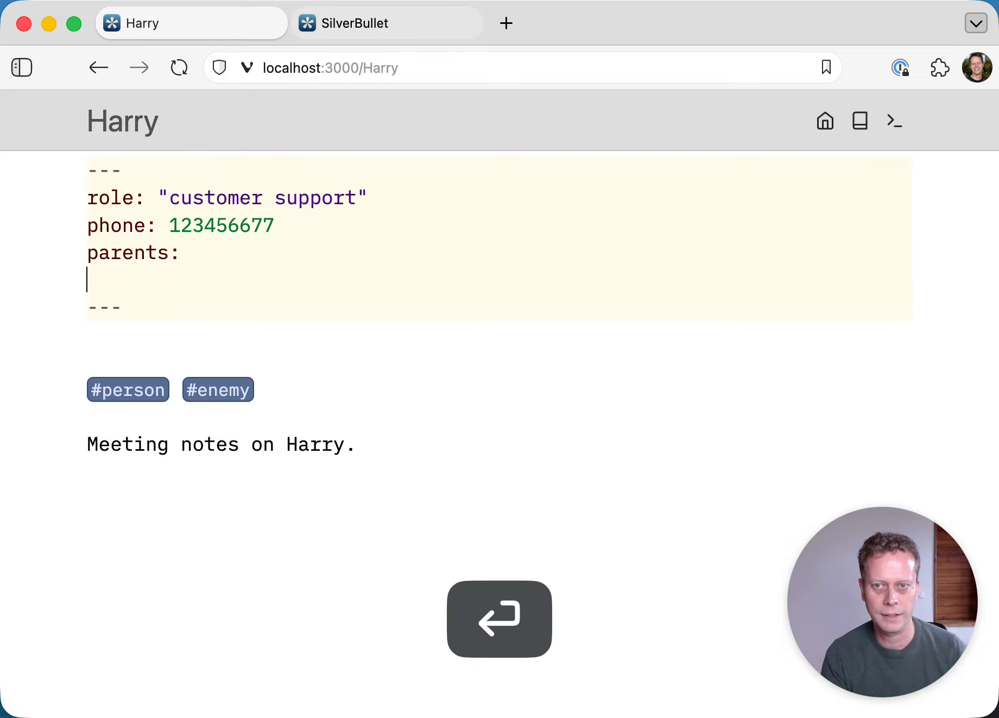
type("- Fred")
key("Return")
type("M")
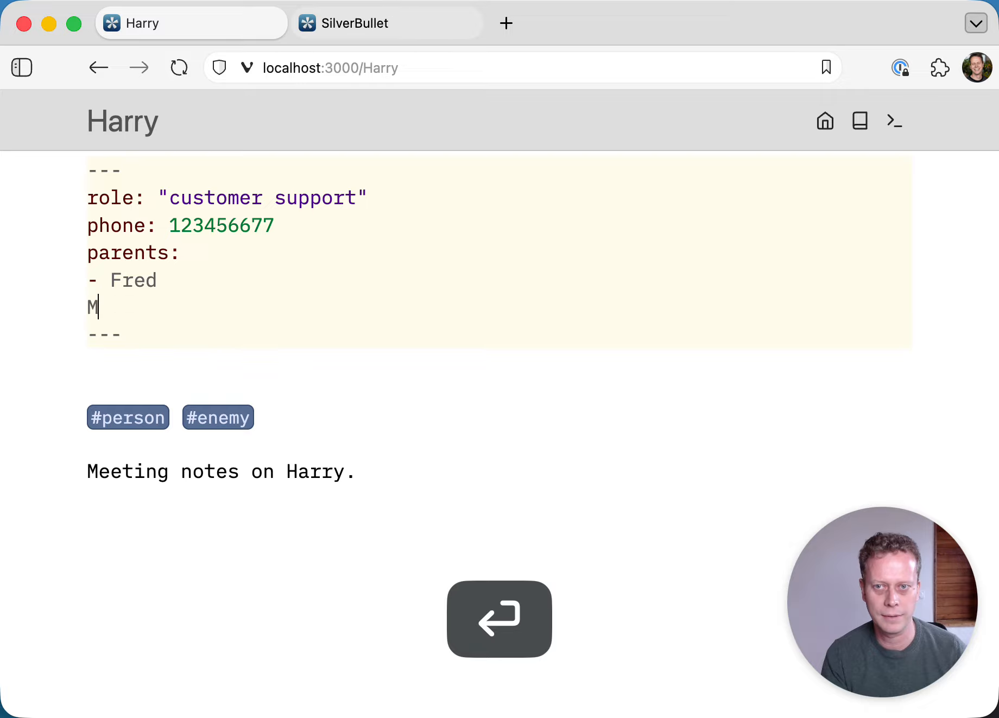
key("BackSpace")
type("- Mary")
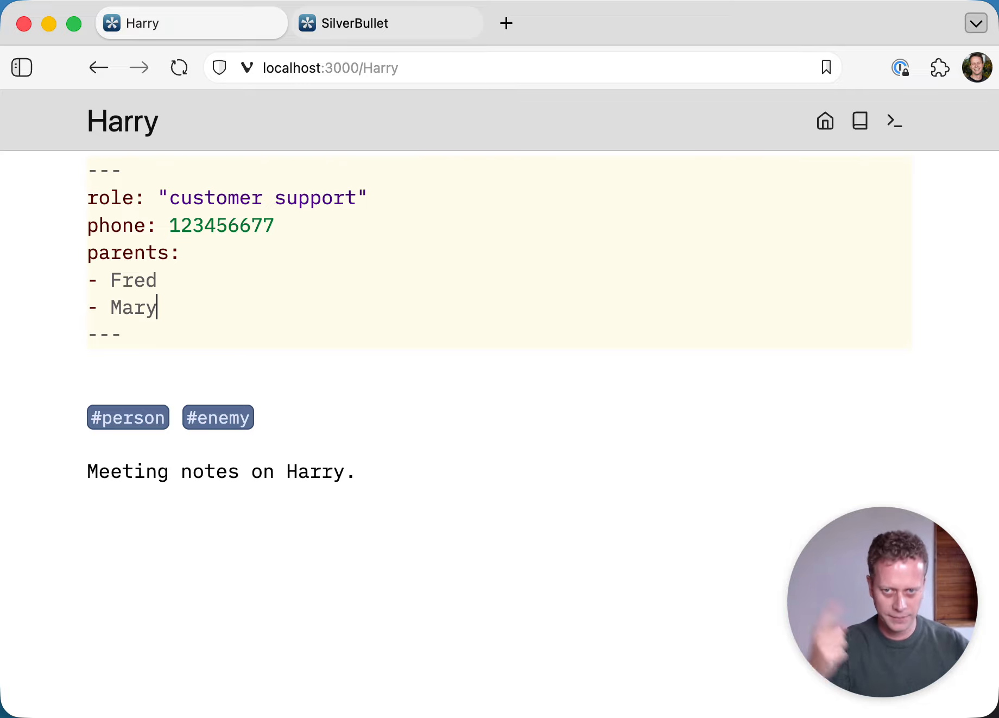
key("Down")
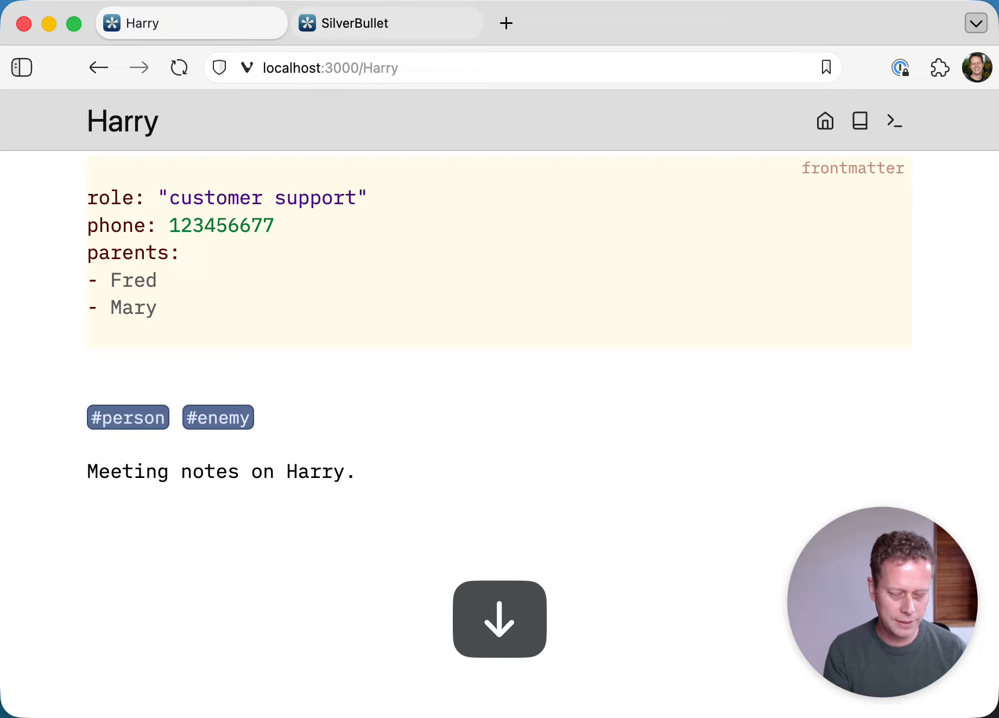
key("alt+shift+n")
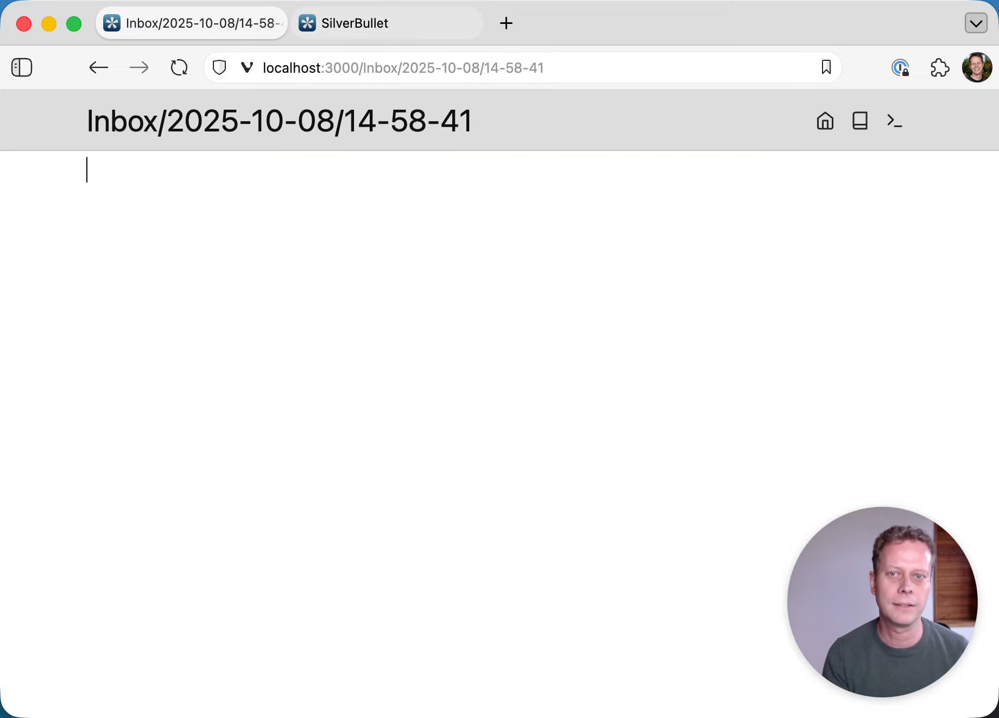
- Insert a query from index.tag "person" that renders a table of the two person pages
type("/que")
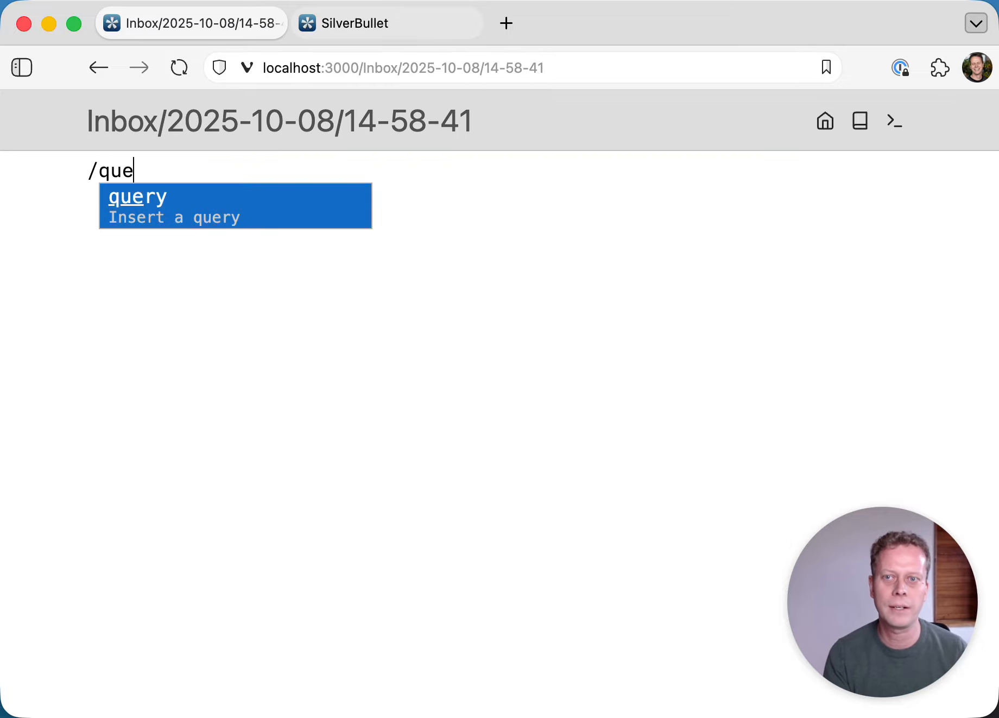
key("Return")
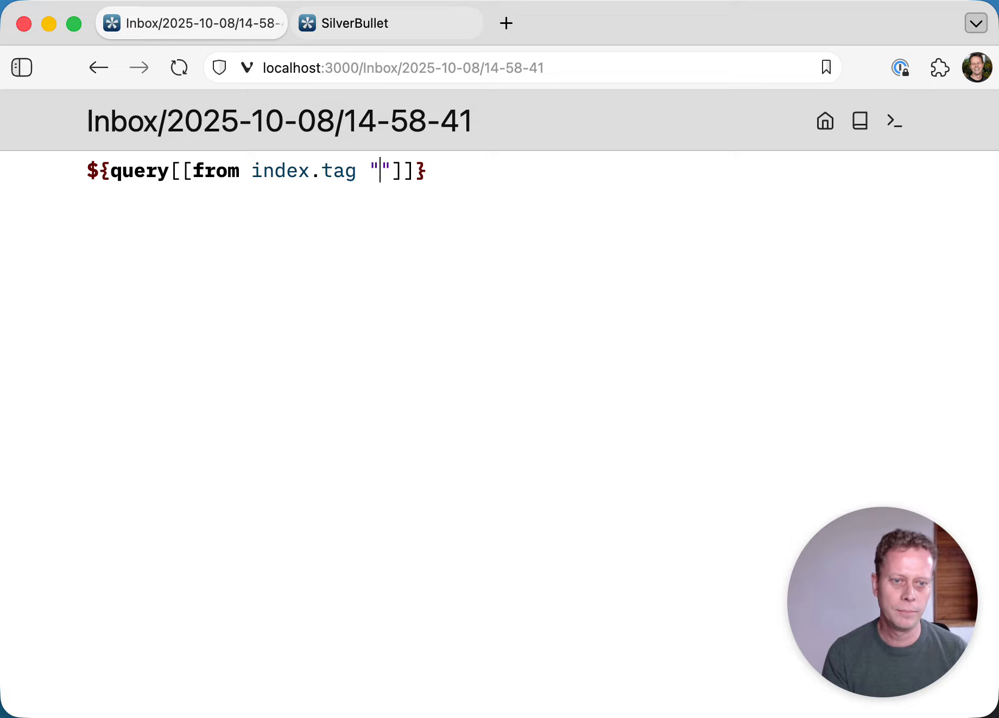
type("person")
key("super+Left")
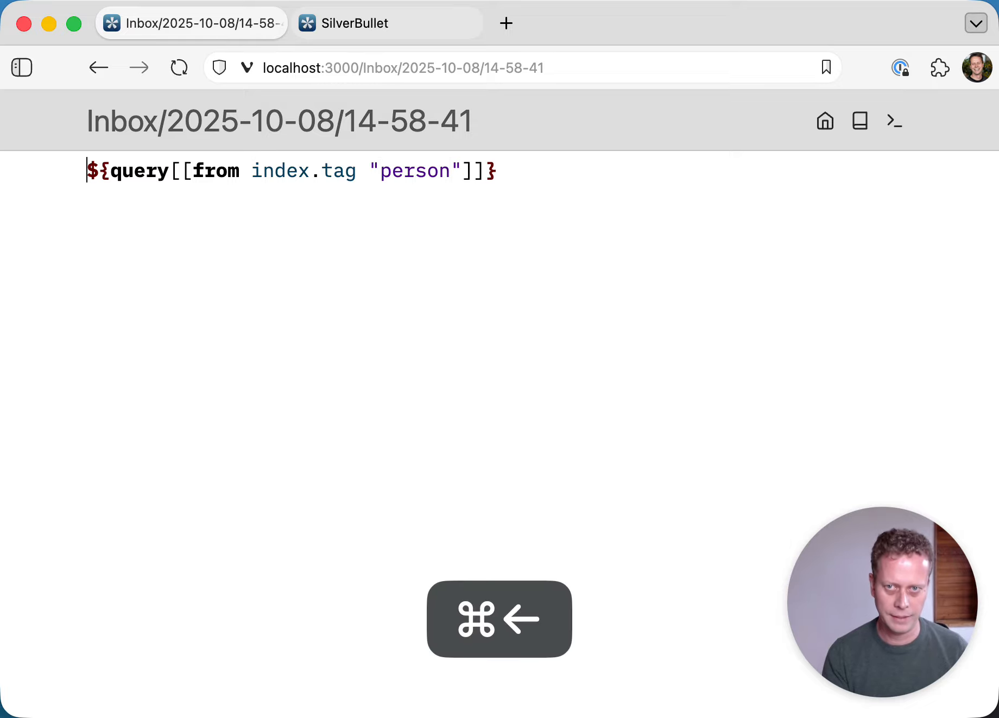
key("super+Up")
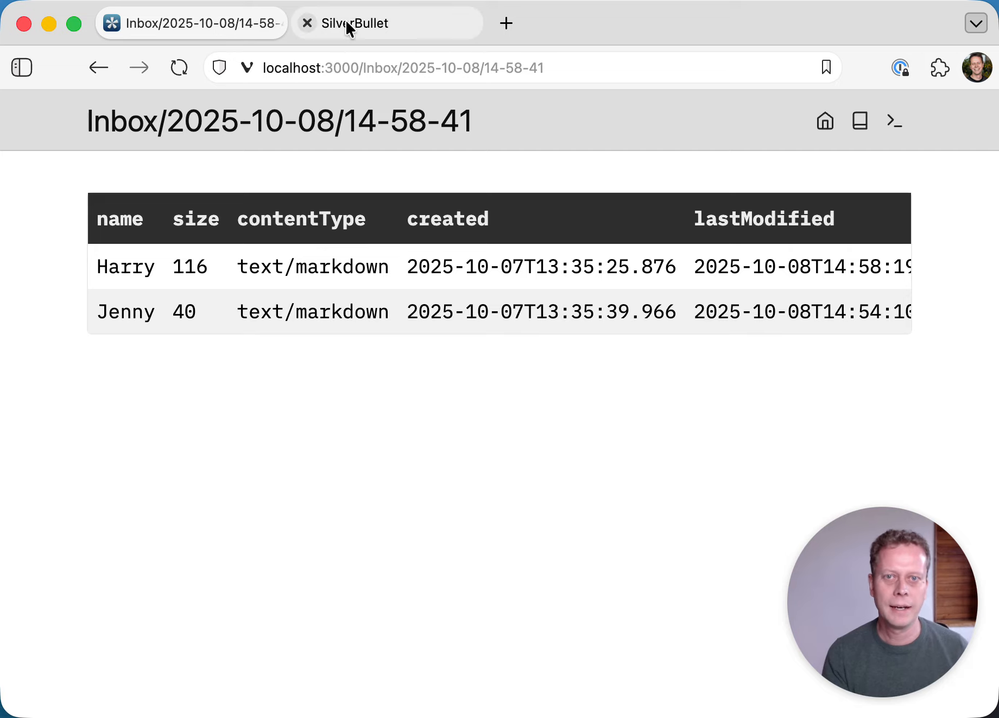
- Rename the Inbox note to CONTACTS and reveal its person-tag query source
left_click(202, 132)
key("super+a")
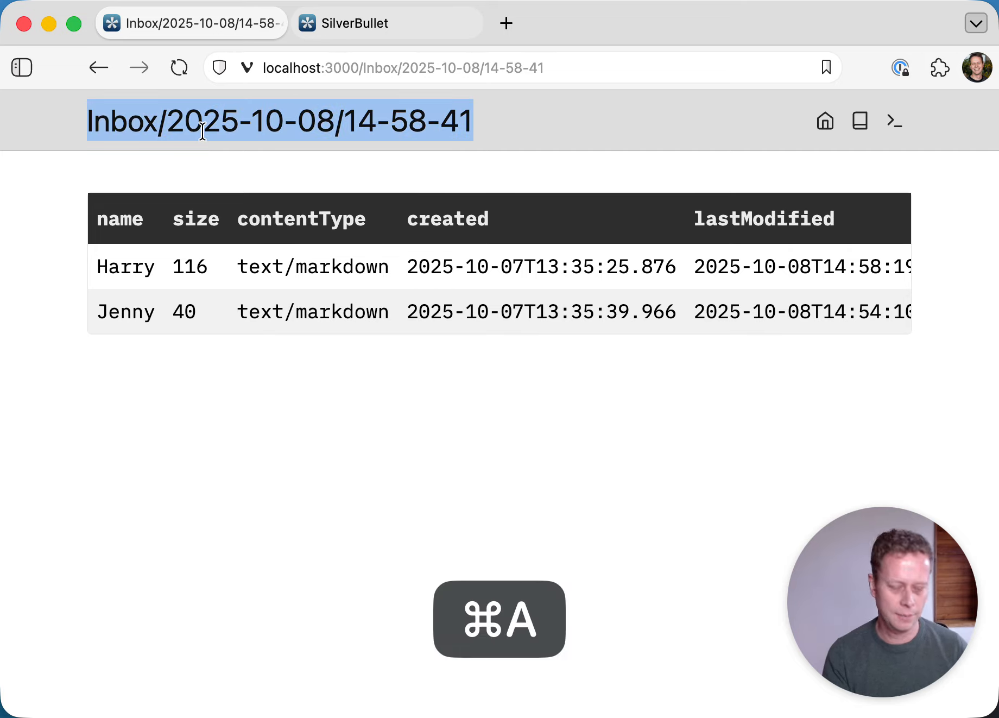
type("CONTACTS")
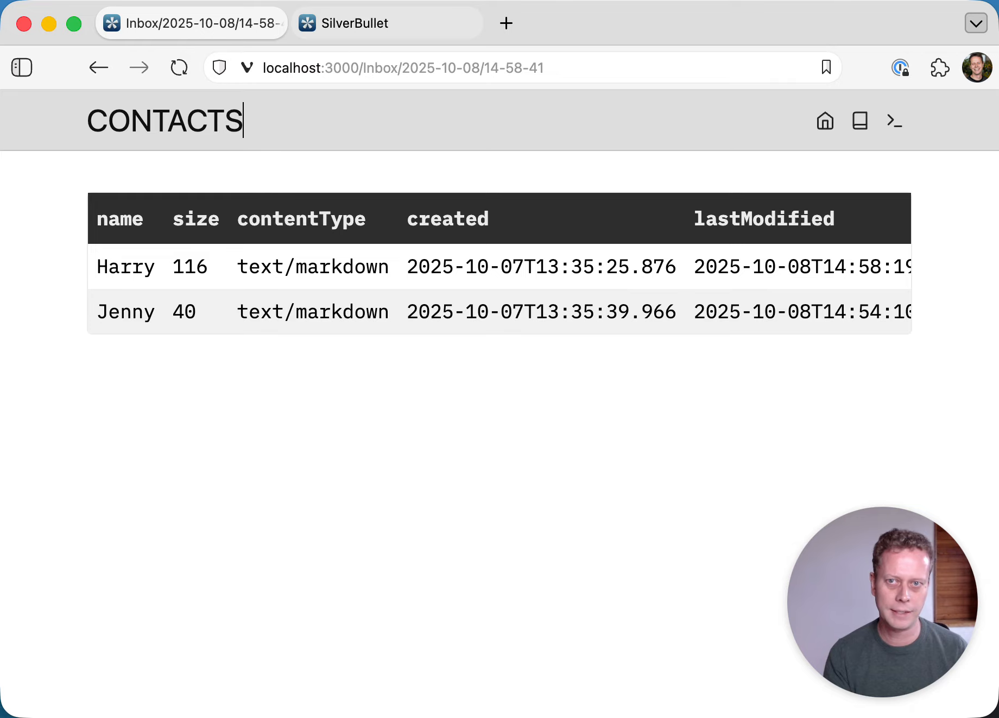
key("Return")
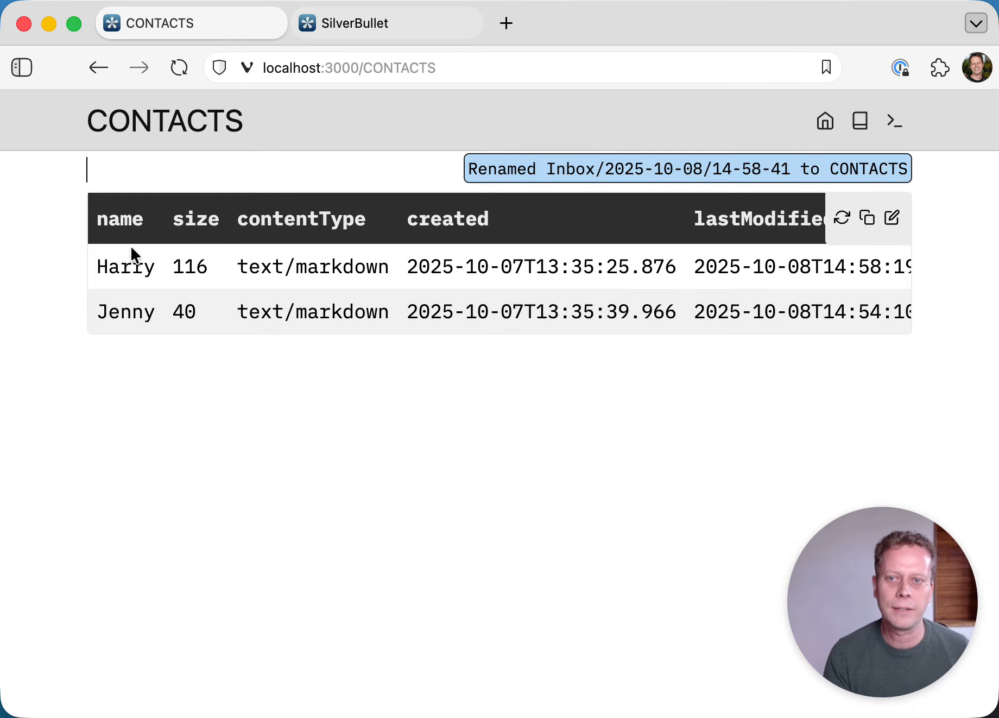
key("Down")
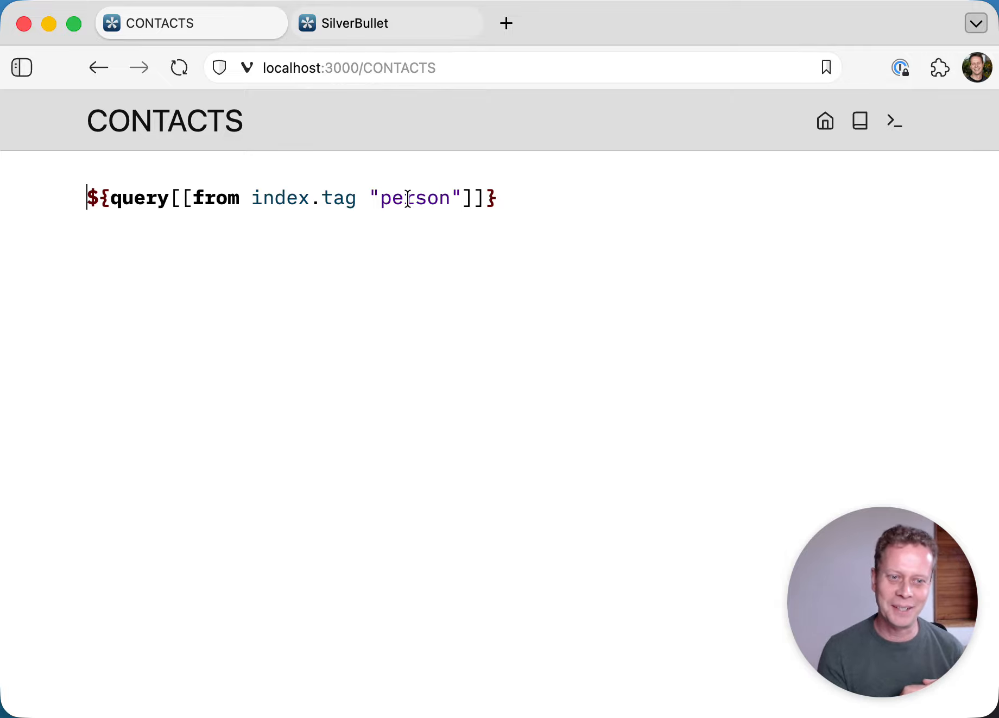
left_click(351, 163)
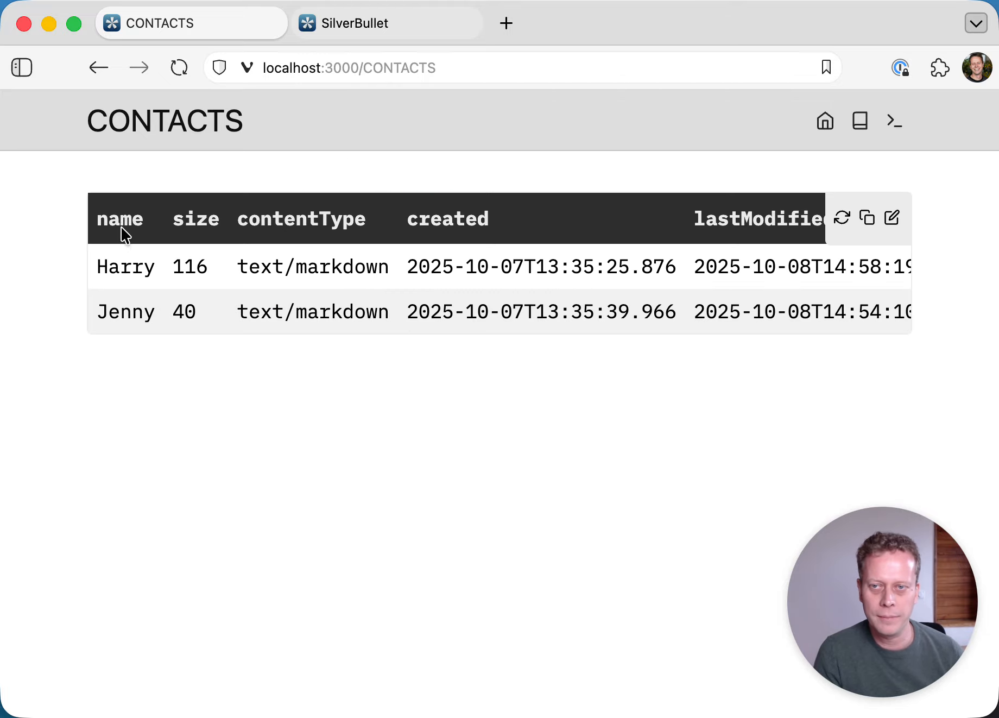
scroll(349, 307, "right", 10)
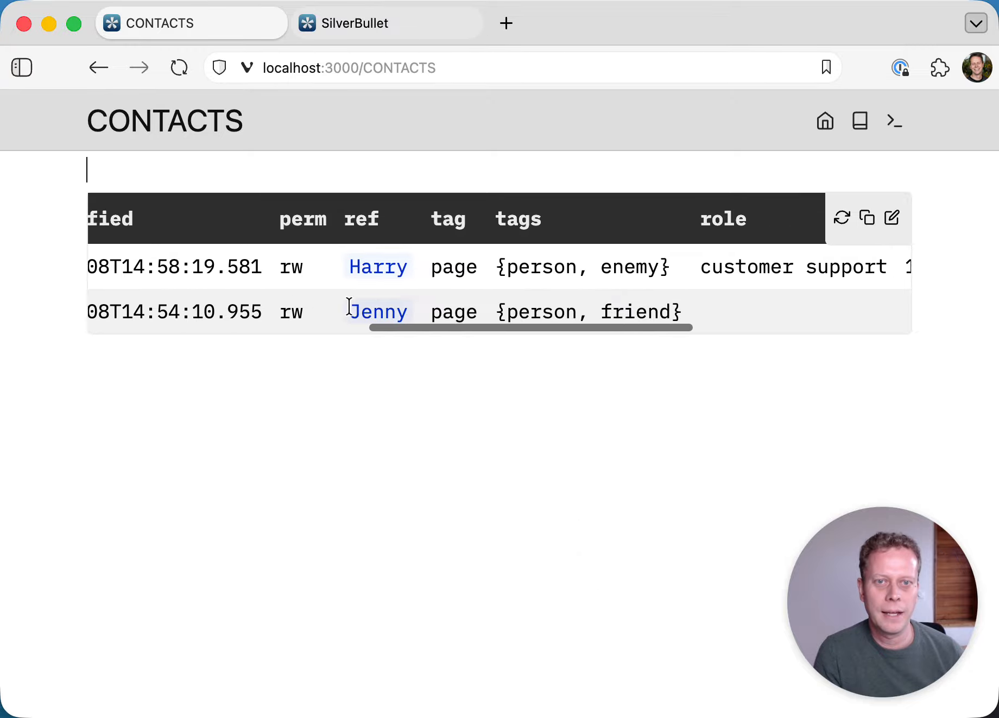
scroll(353, 314, "right", 3)
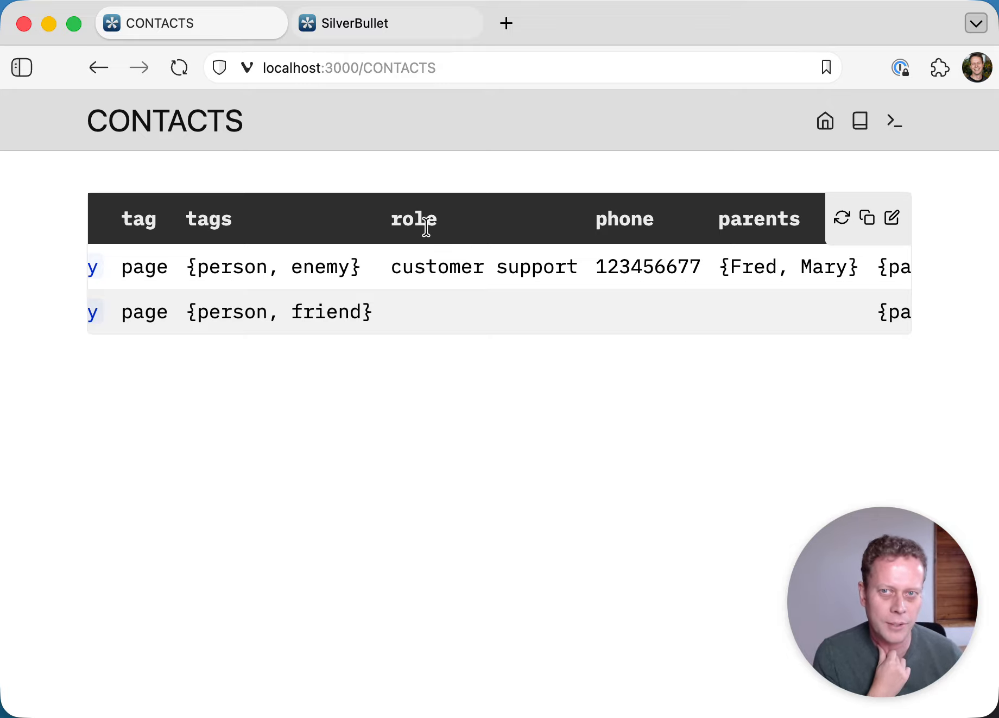
scroll(417, 240, "left", 1)
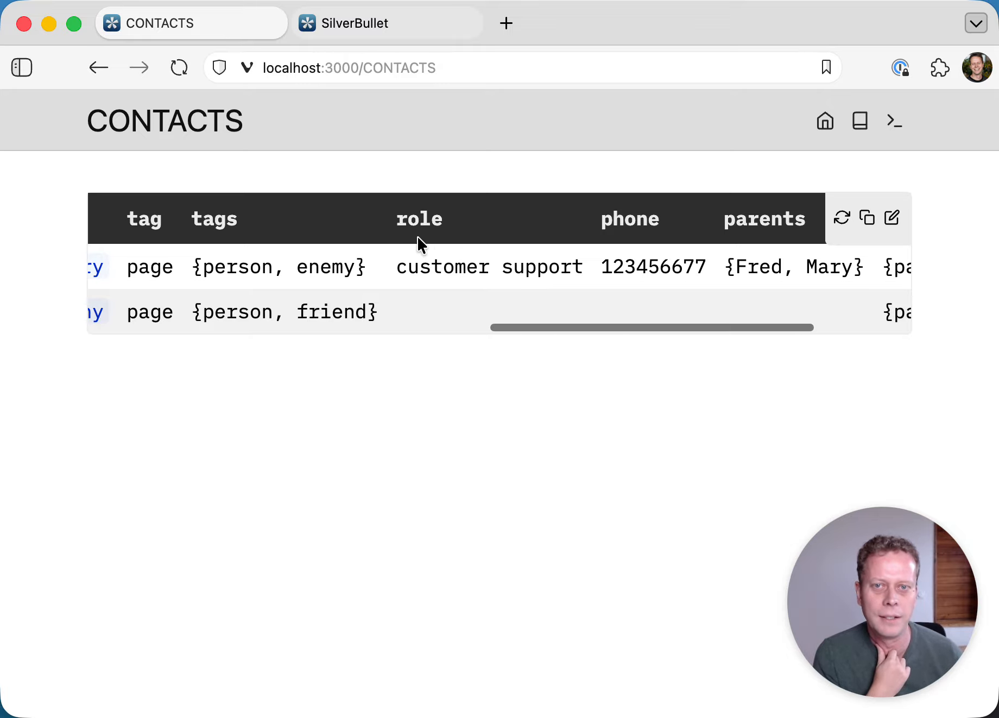
scroll(384, 241, "left", 15)
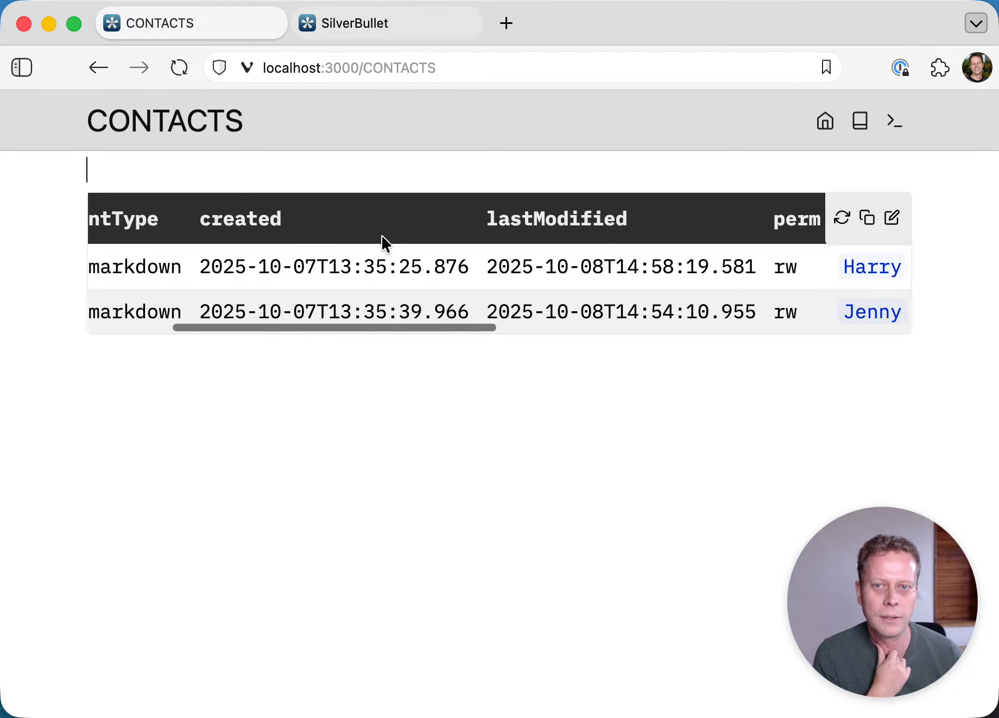
scroll(383, 236, "left", 2)
key("Down")
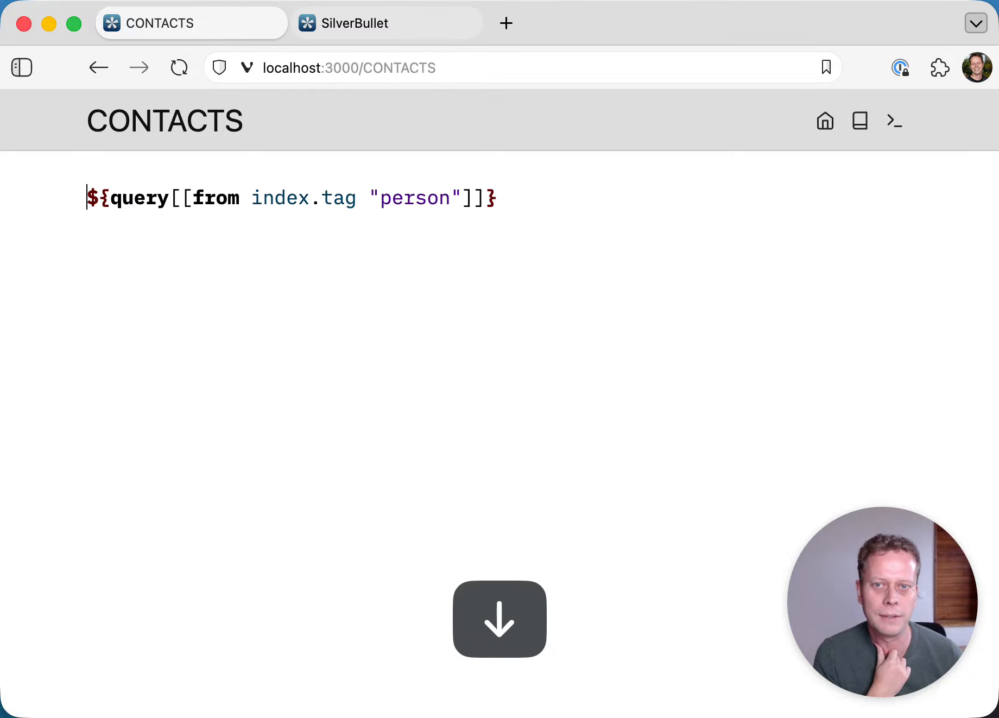
- Split the CONTACTS query across lines, indenting the from clause and moving the closing brackets down
left_click(192, 198)
key("Return")
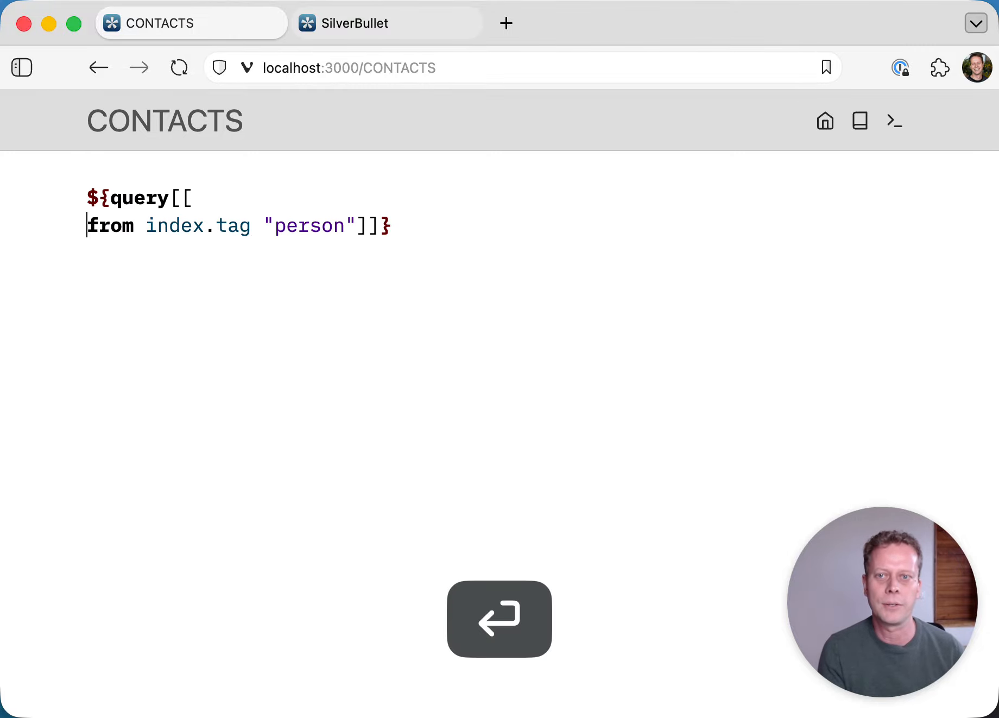
key("Tab")
key("cmd+Right")
key("Left")
key("Left")
key("Left")
key("Return")
key("shift+cmd+Left")
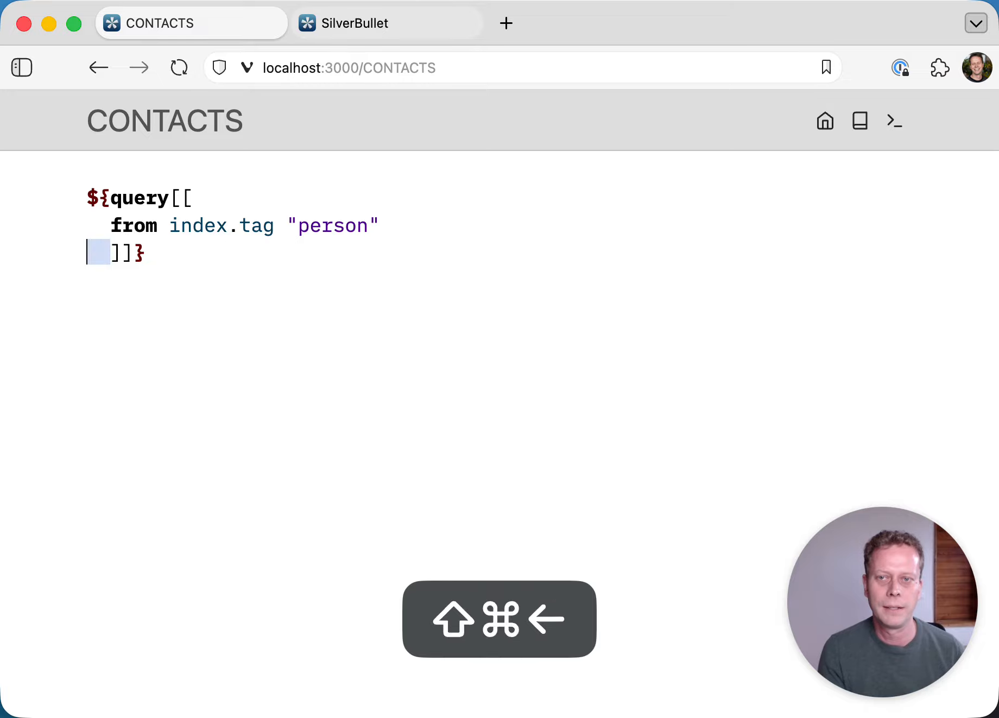
key("BackSpace")
key("Up")
key("cmd+Right")
- Add the clause select {name=_.name, role=_.role, phone=_.phone} to the query
key("Return")
type("sel")
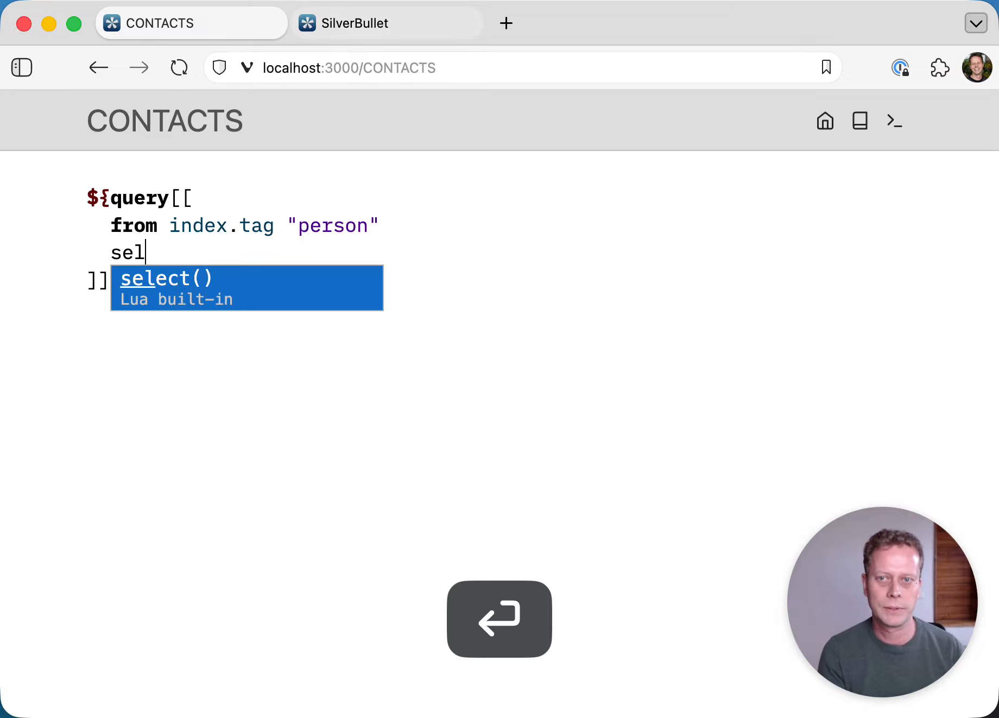
type("ect {name")
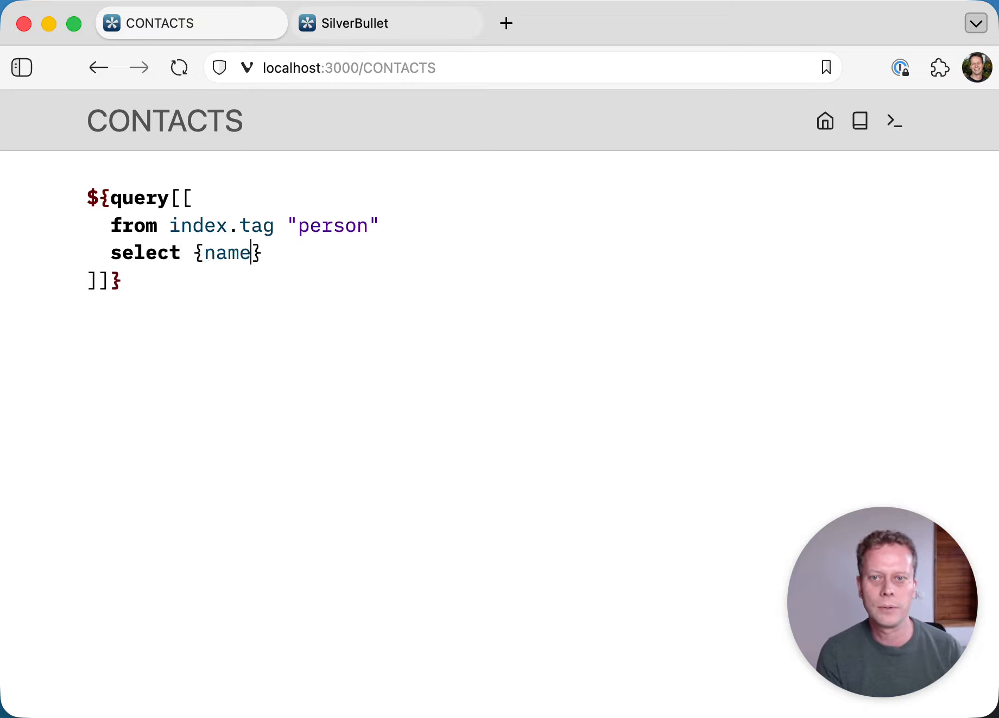
type("=_.name, ")
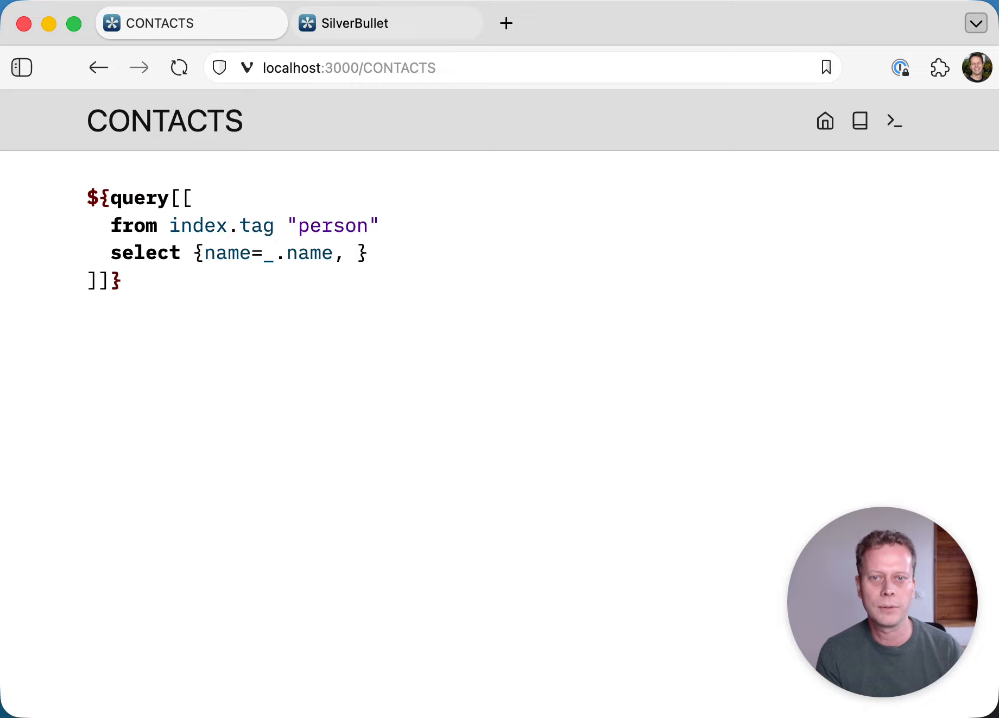
type("role=_")
type("role")
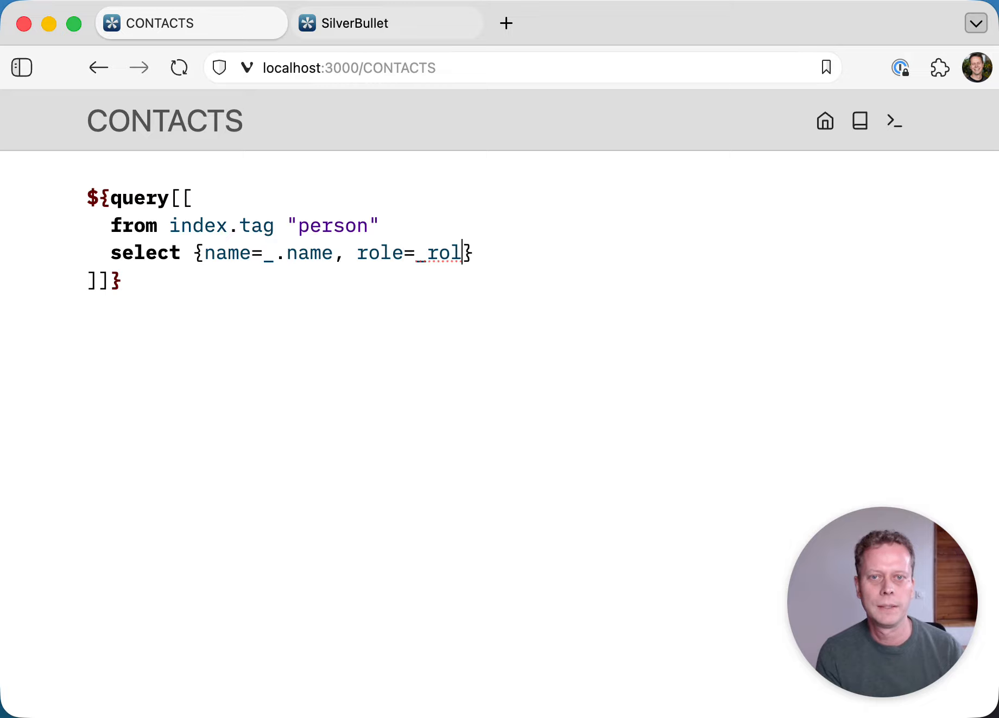
key("BackSpace")
key("BackSpace")
key("BackSpace")
key("BackSpace")
type(".role, ")
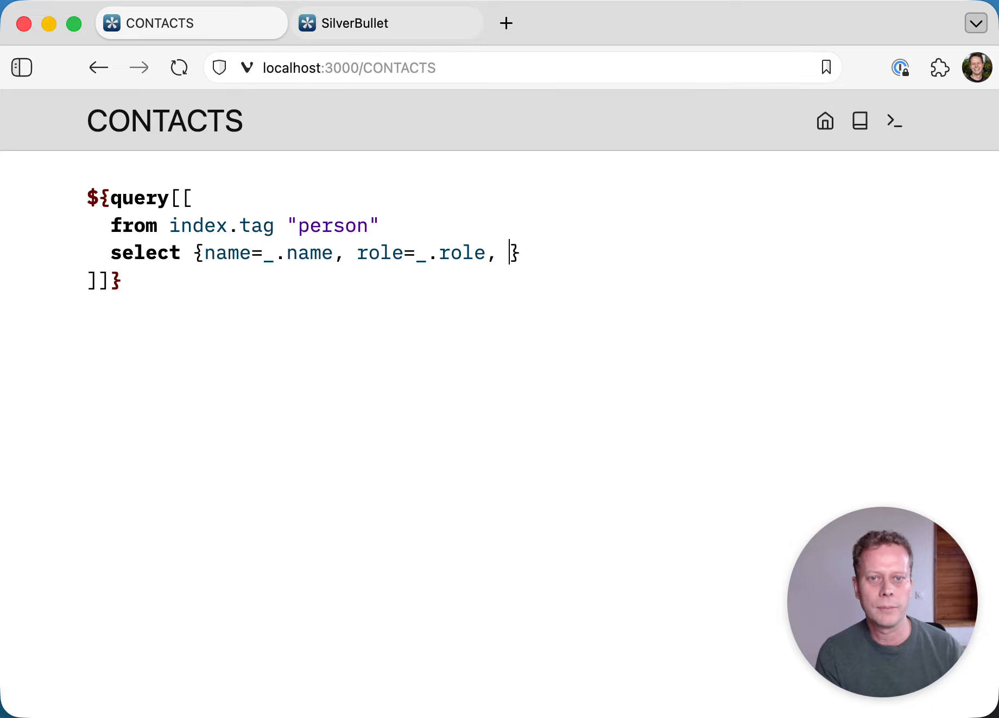
type("phone")
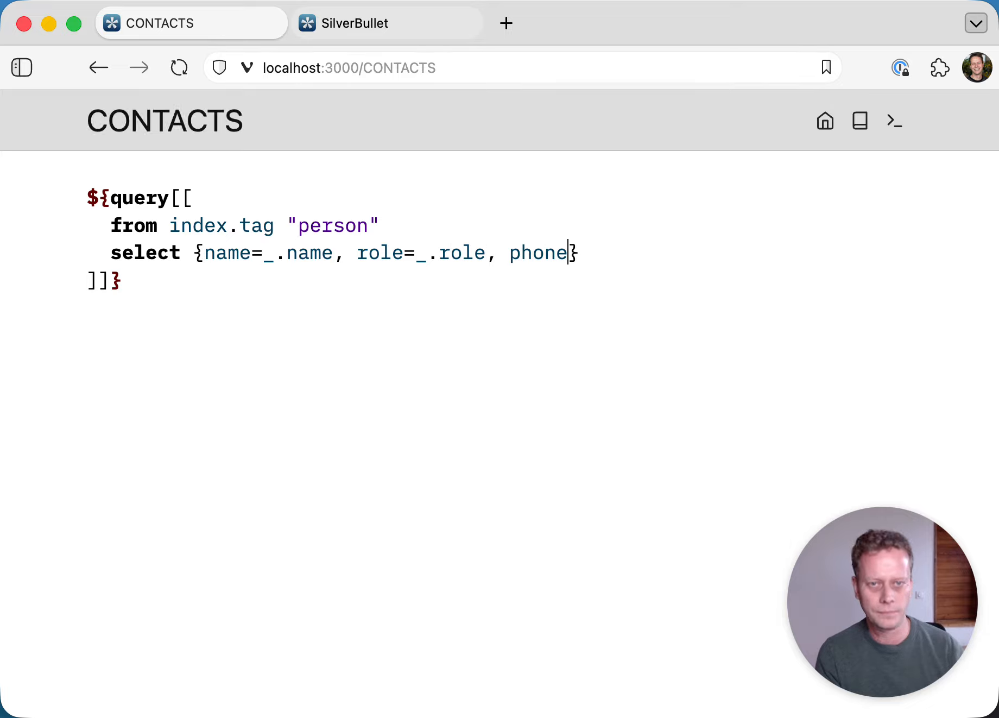
type("=_p")
key("BackSpace")
type(".p")
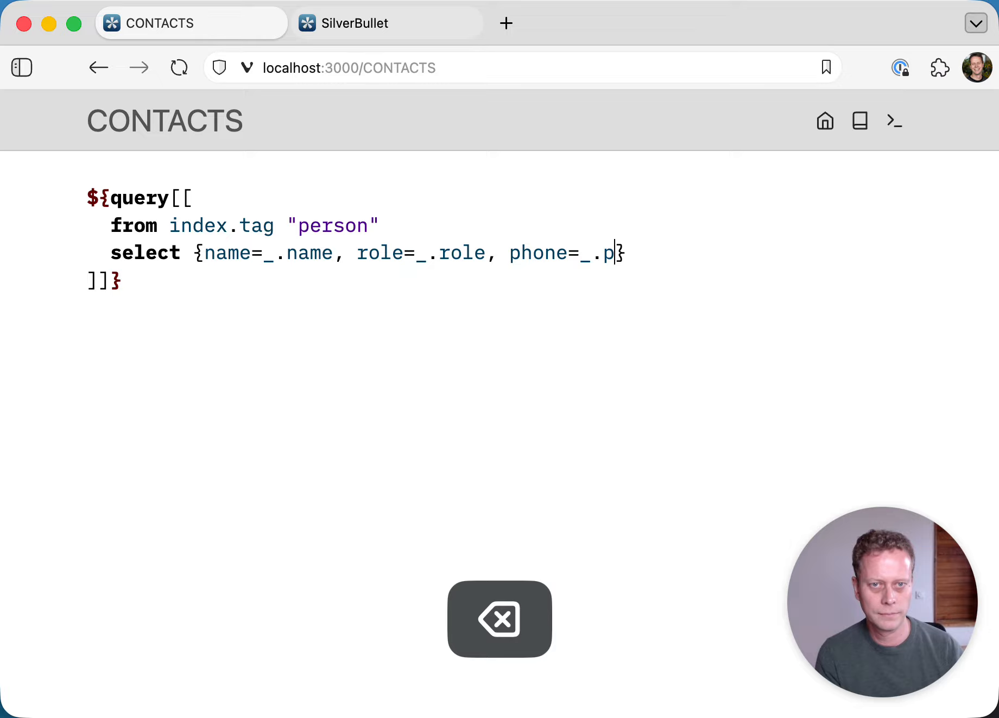
type("pho")
key("BackSpace")
key("BackSpace")
key("BackSpace")
type("hone")
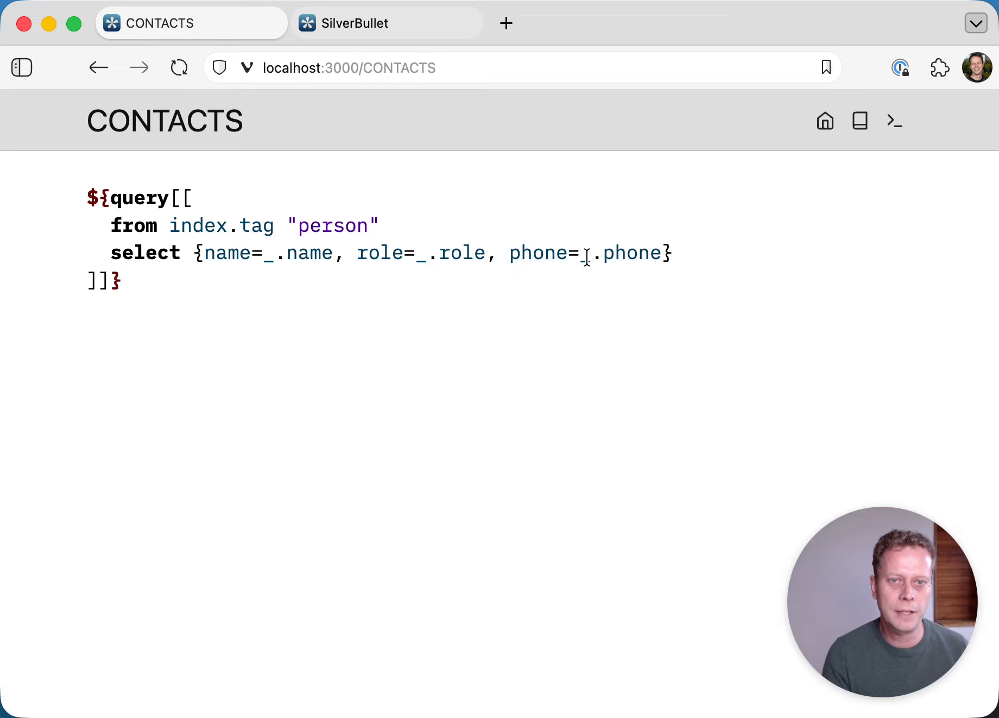
- Review the name, role and phone keys, then render the three-column contacts table
left_click_drag(580, 253, 603, 256)
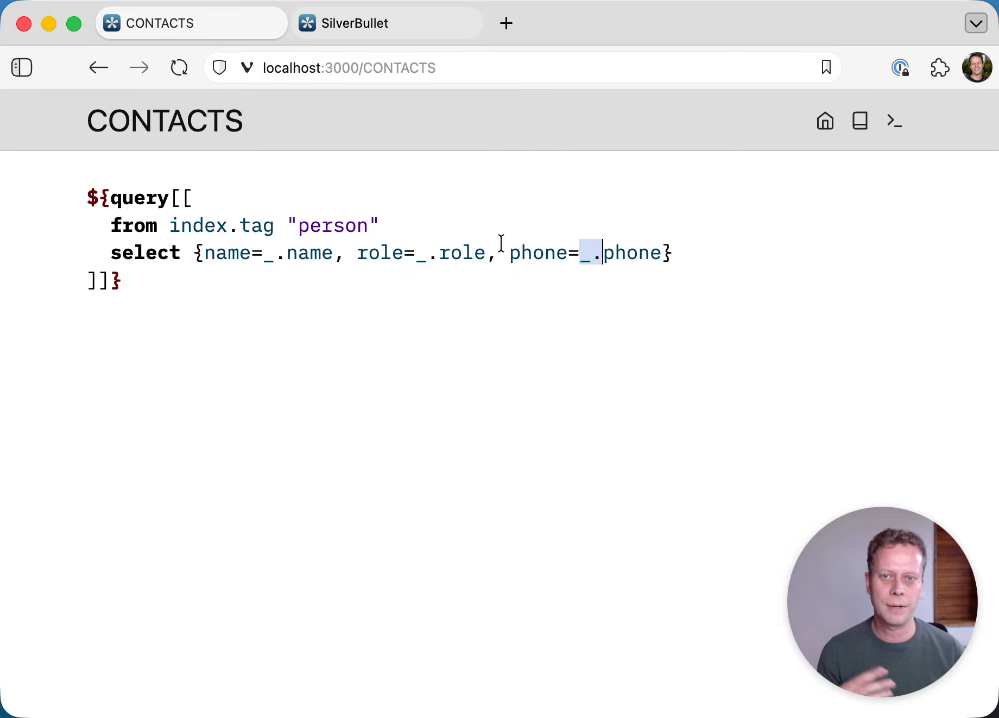
double_click(269, 255)
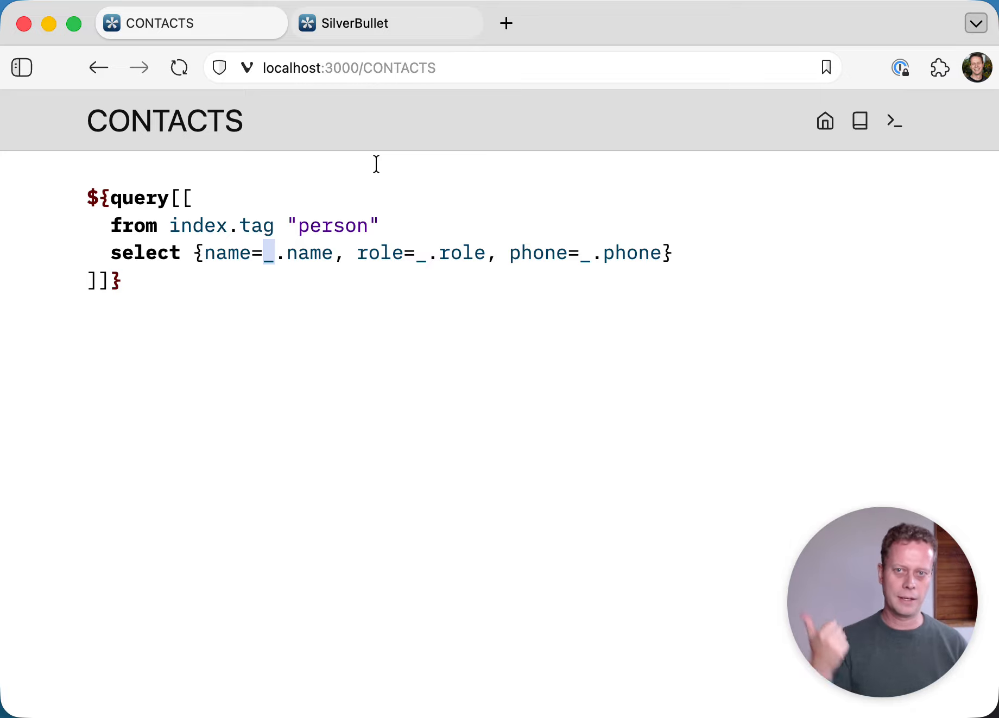
left_click(199, 252)
double_click(232, 252)
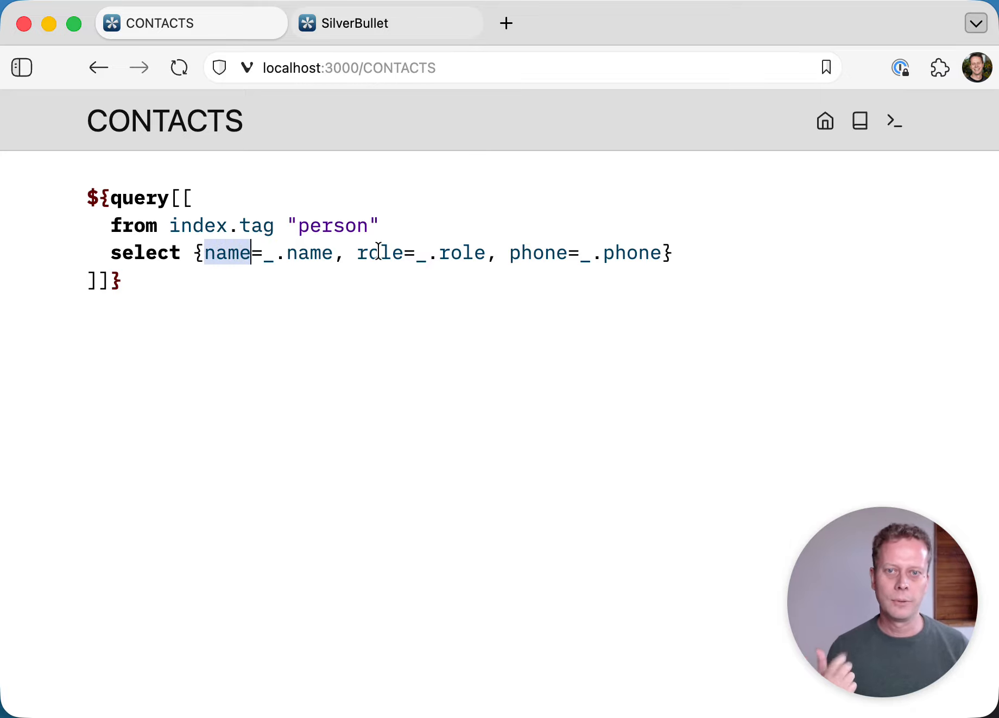
double_click(379, 252)
left_click(531, 253)
double_click(530, 253)
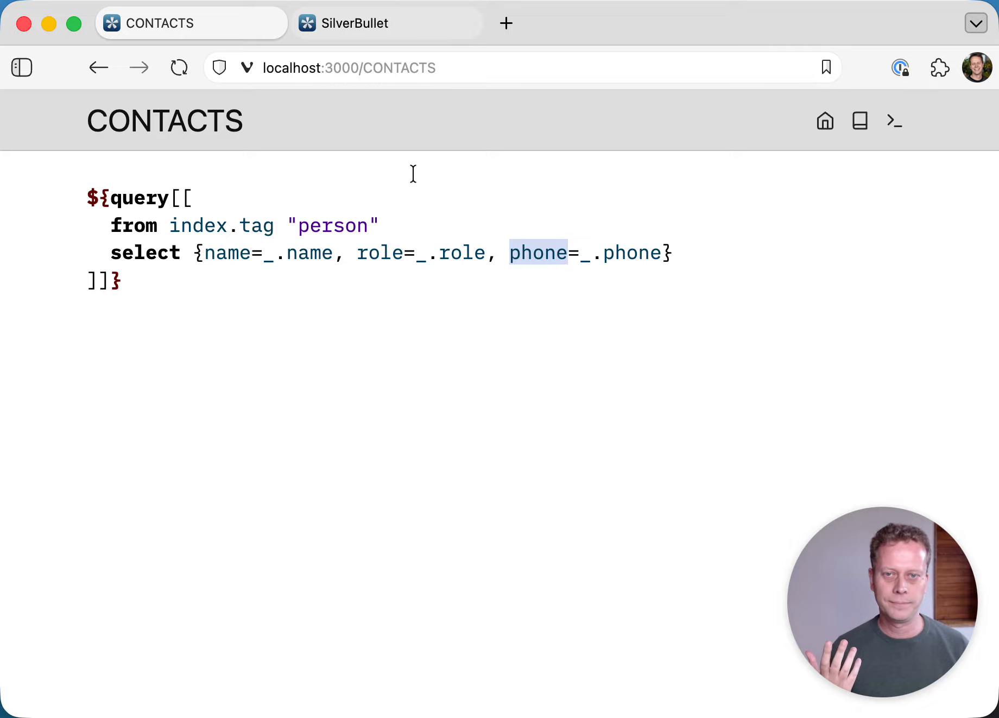
left_click(446, 164)
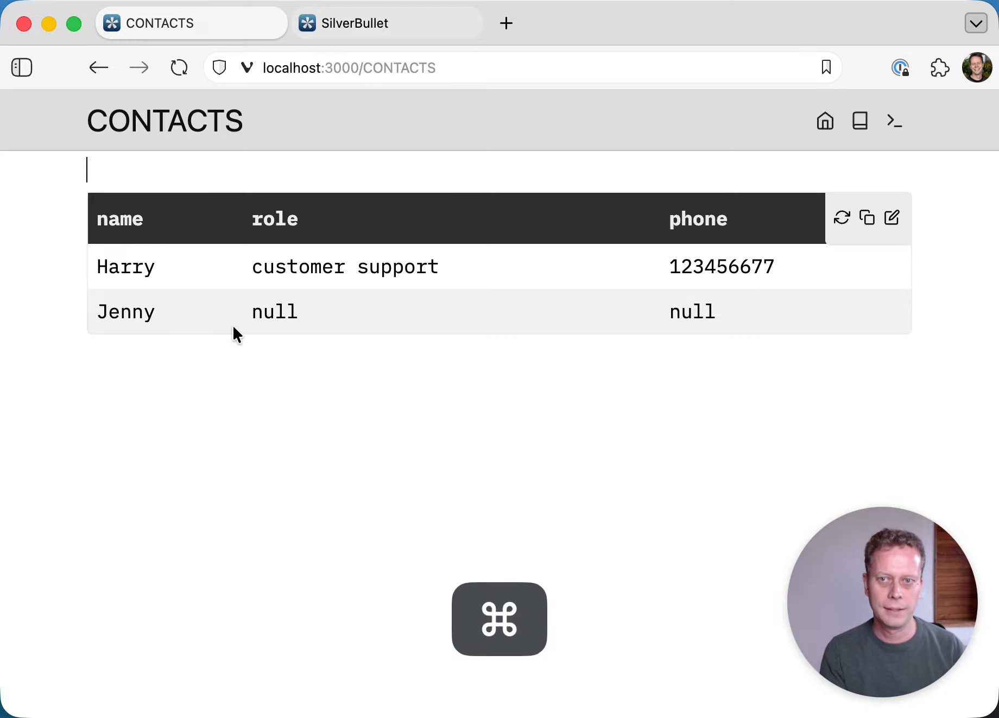
- Open the second contact's page from the page switcher
key("super+k")
type("jenn")
key("Return")
- Give it frontmatter with role: marketing and a phone number, then return to CONTACTS
key("Return")
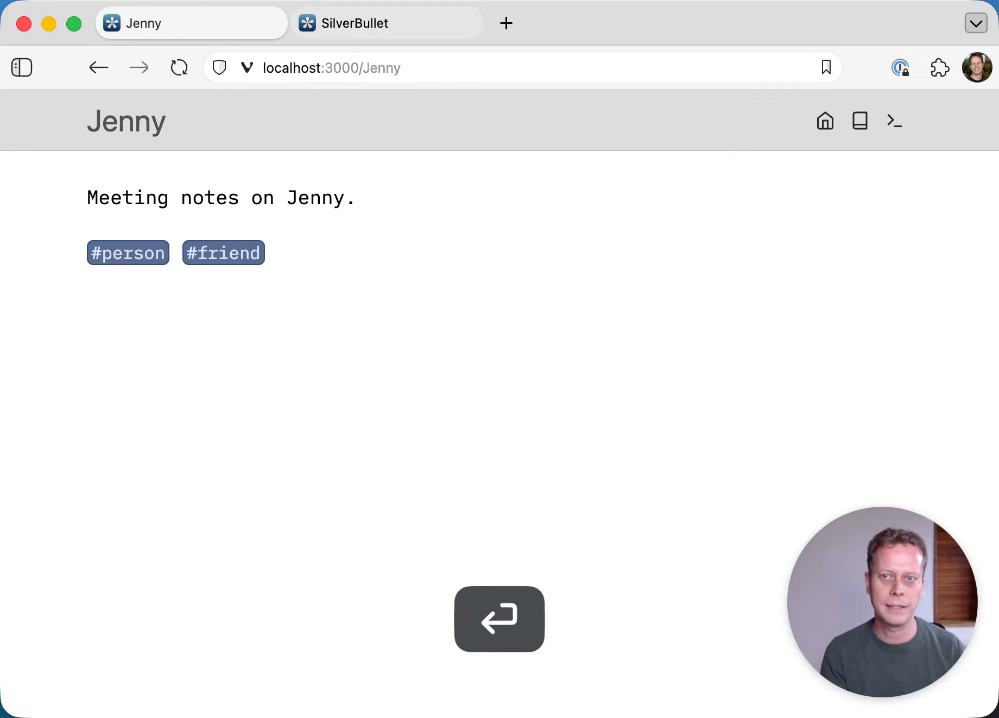
key("Up")
type("/fr")
key("Return")
type("role")
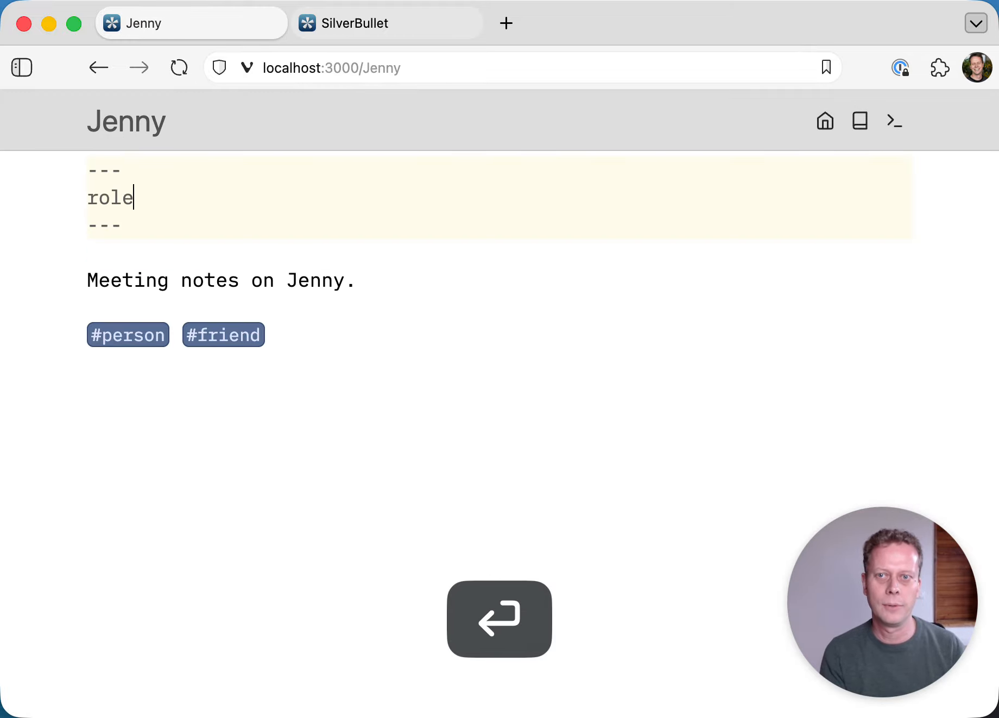
type(": marketing")
key("Return")
type("phon")
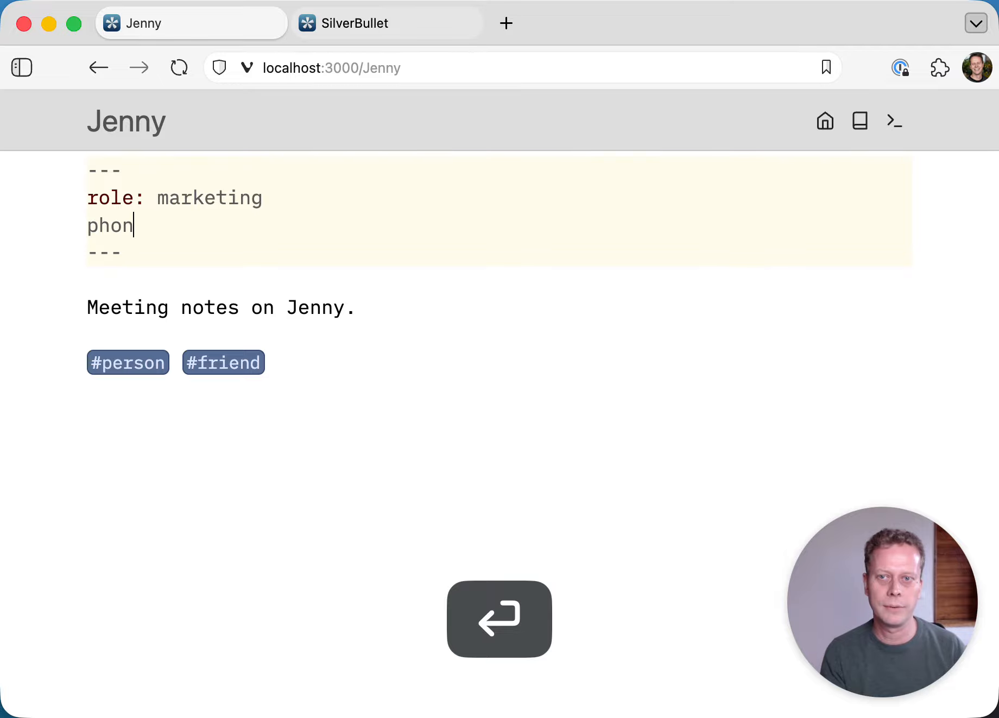
type("e: io87127893798723")
key("alt+BackSpace")
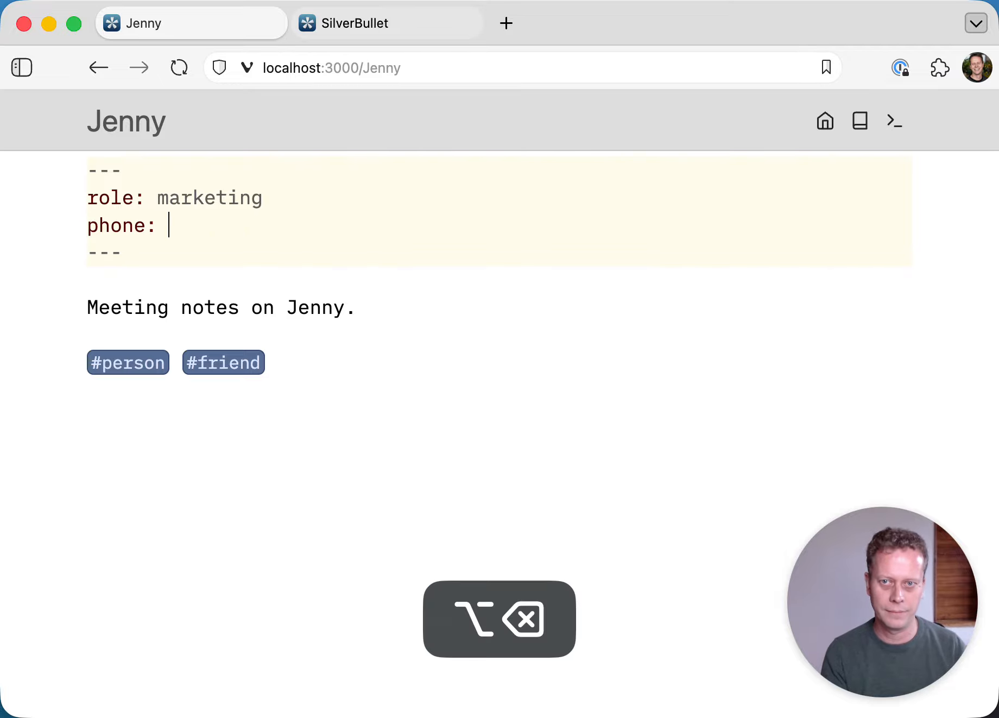
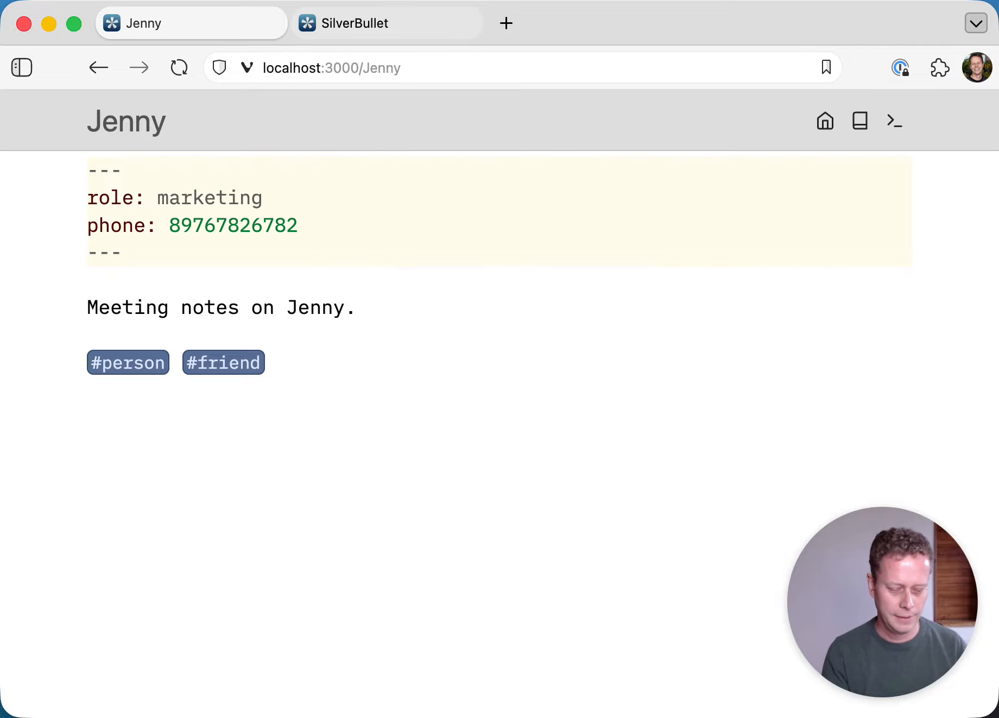
key("super+k")
key("Return")
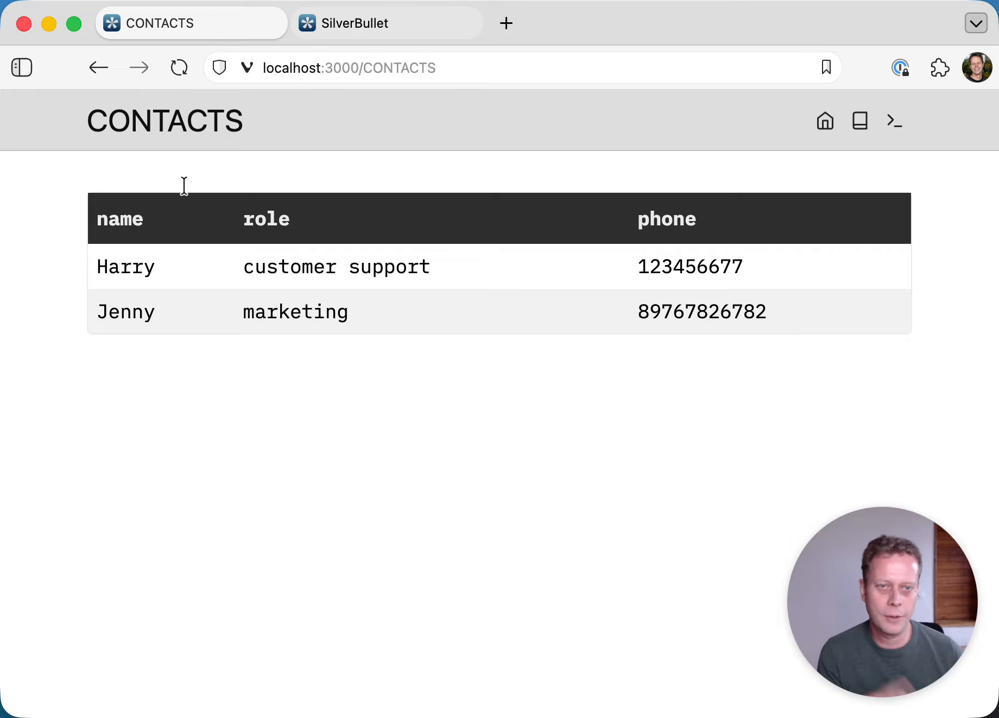
- Check the plain-text contact names in the table and reveal the query source
double_click(125, 273)
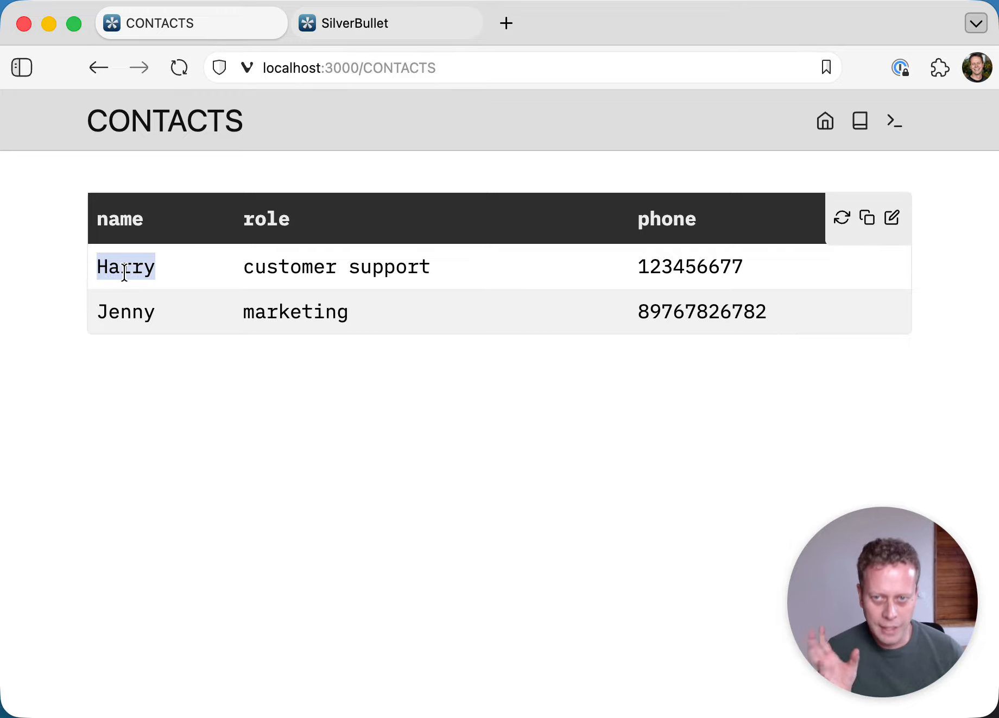
double_click(127, 319)
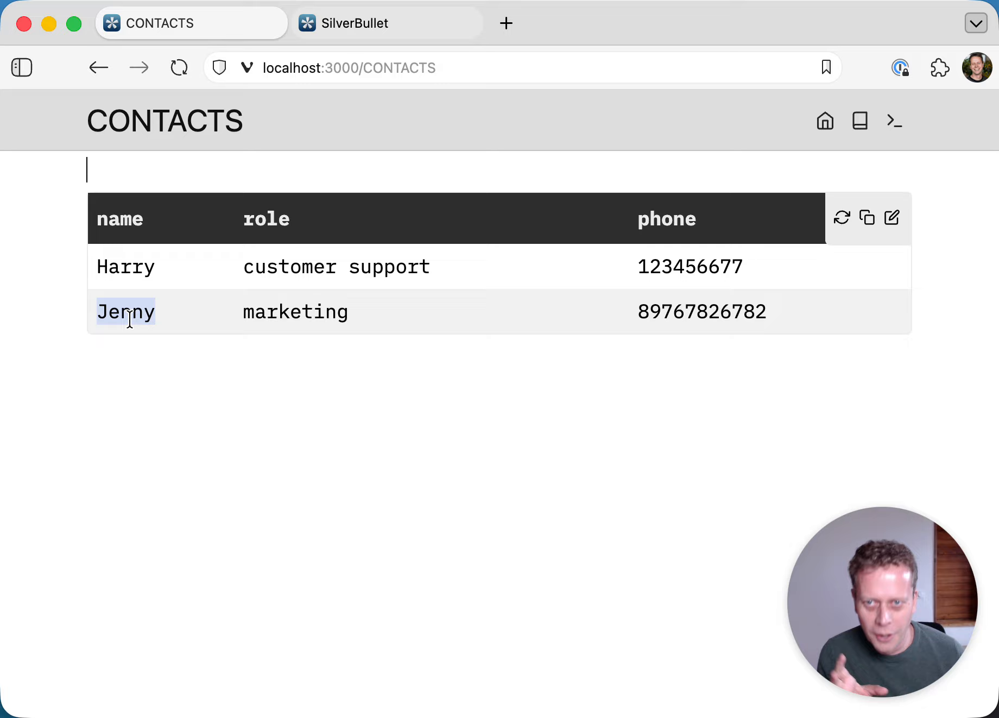
double_click(130, 275)
left_click(162, 163)
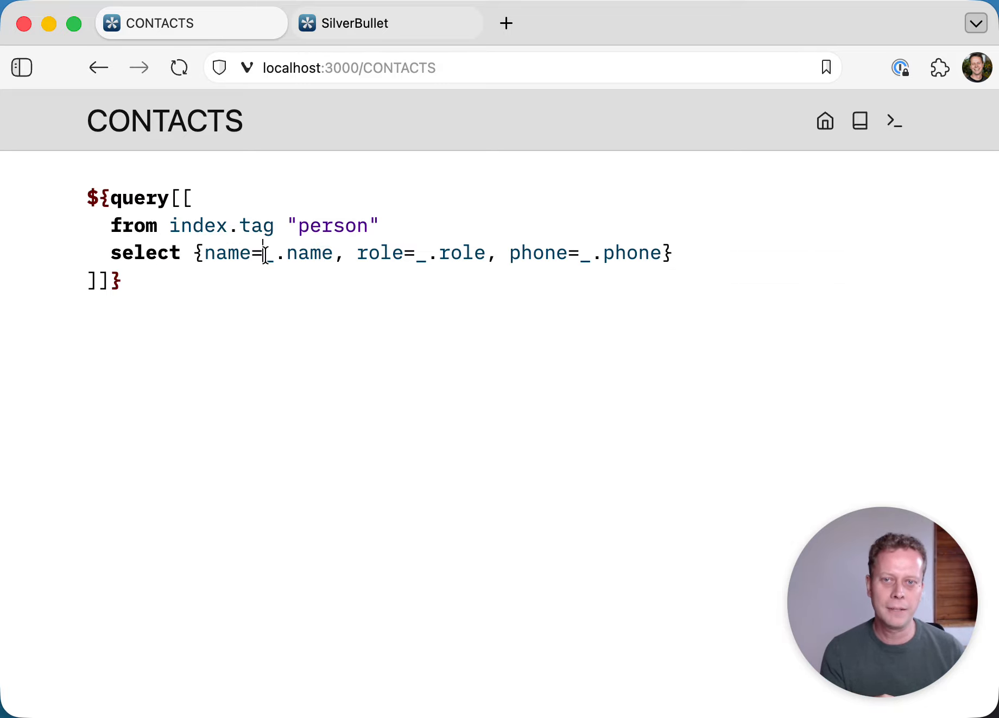
- Change the select's name field to "[[" .. _.name .. "]]" so names become wiki links
type("\"[[\" ..")
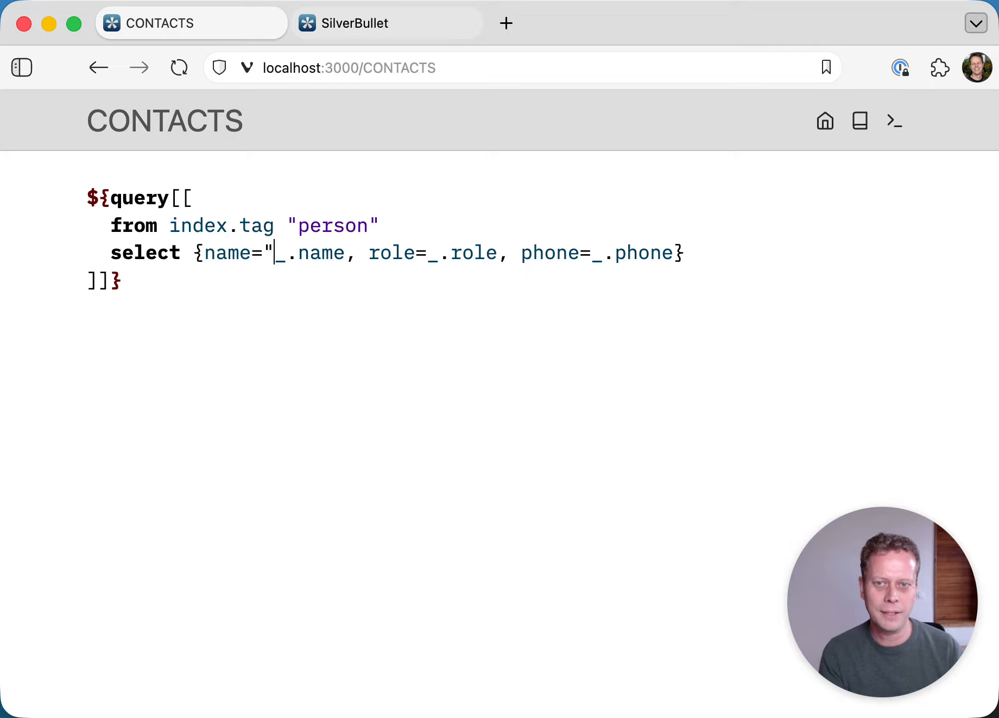
key("alt+Right")
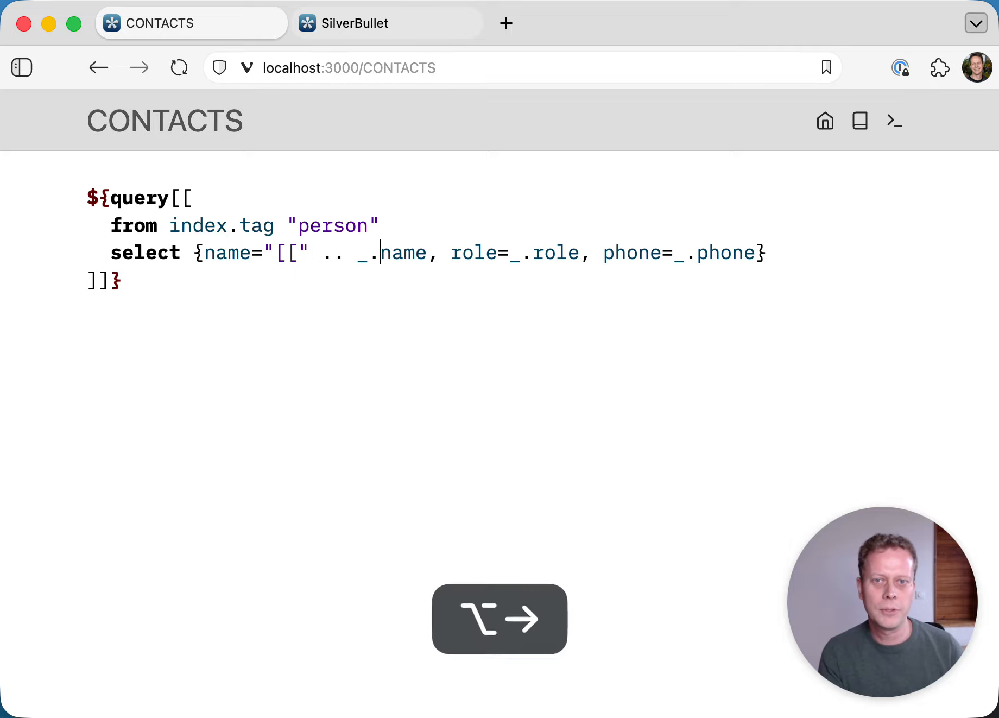
key("Right")
key("Right")
key("Right")
key("Right")
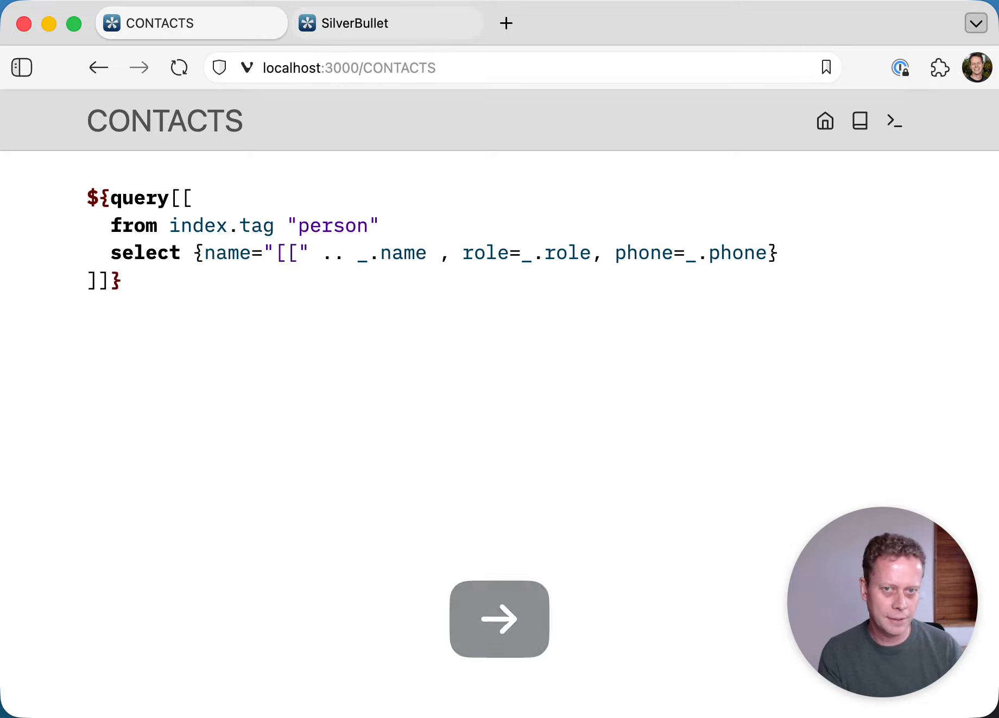
type(".. \"]]")
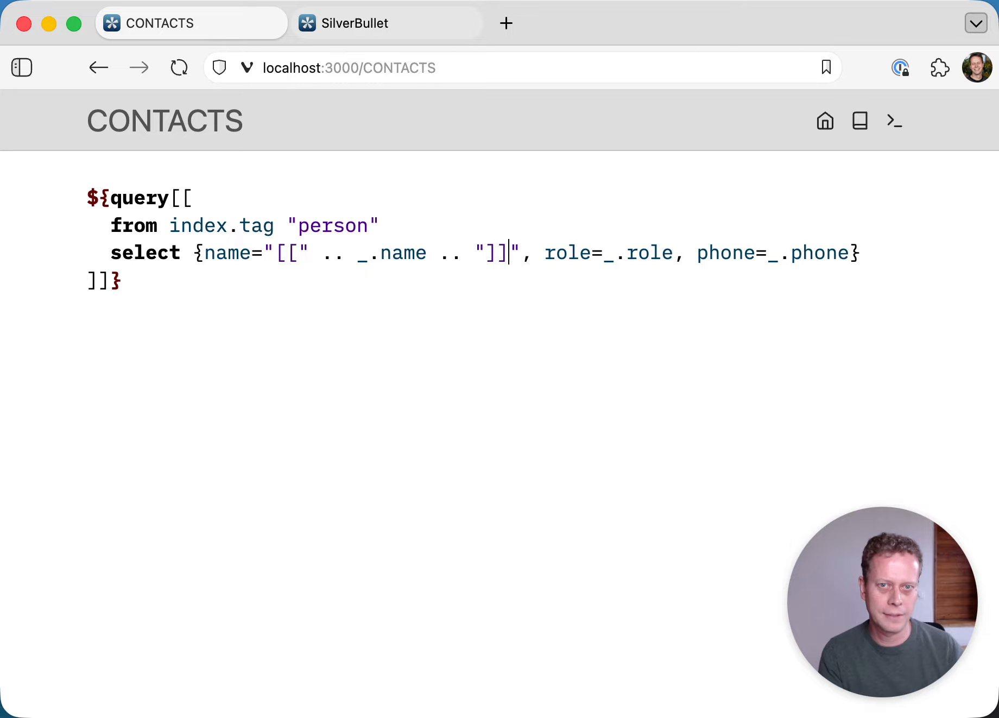
key("Left")
key("Left")
key("Left")
key("Left")
key("Left")
key("Left")
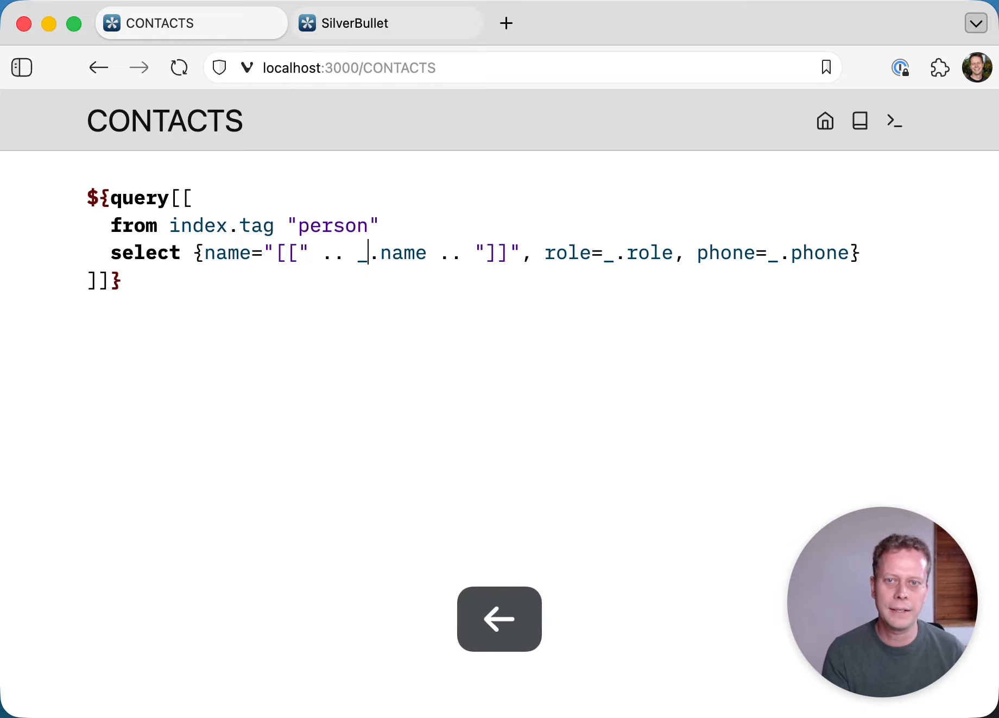
key("Left")
key("Left")
key("Left")
key("Left")
key("Left")
key("Left")
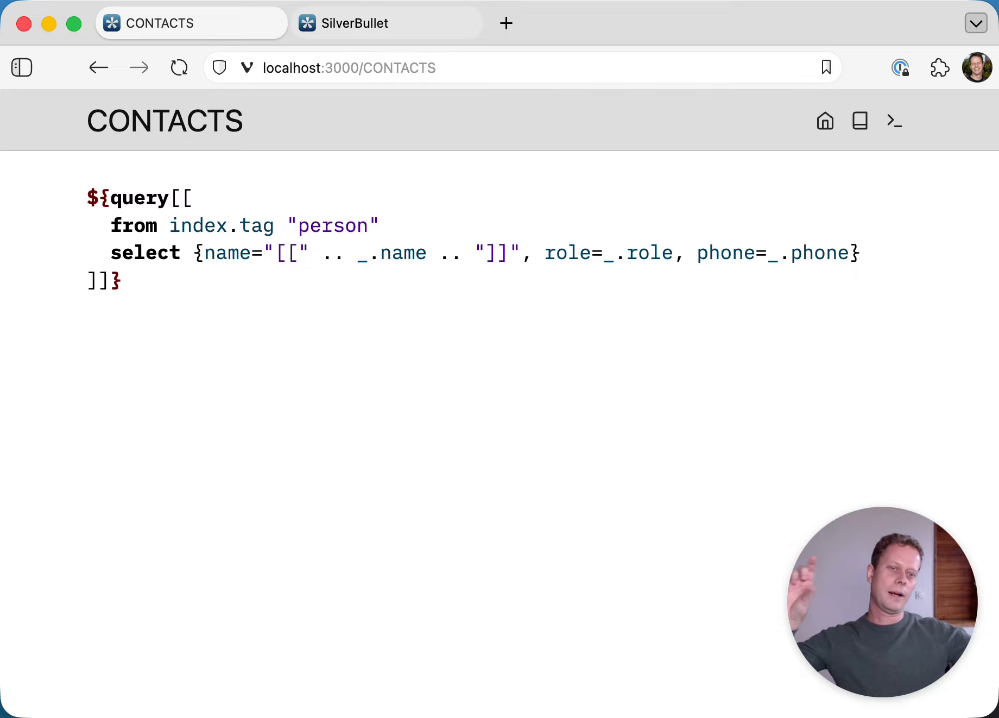
key("Right")
key("Right")
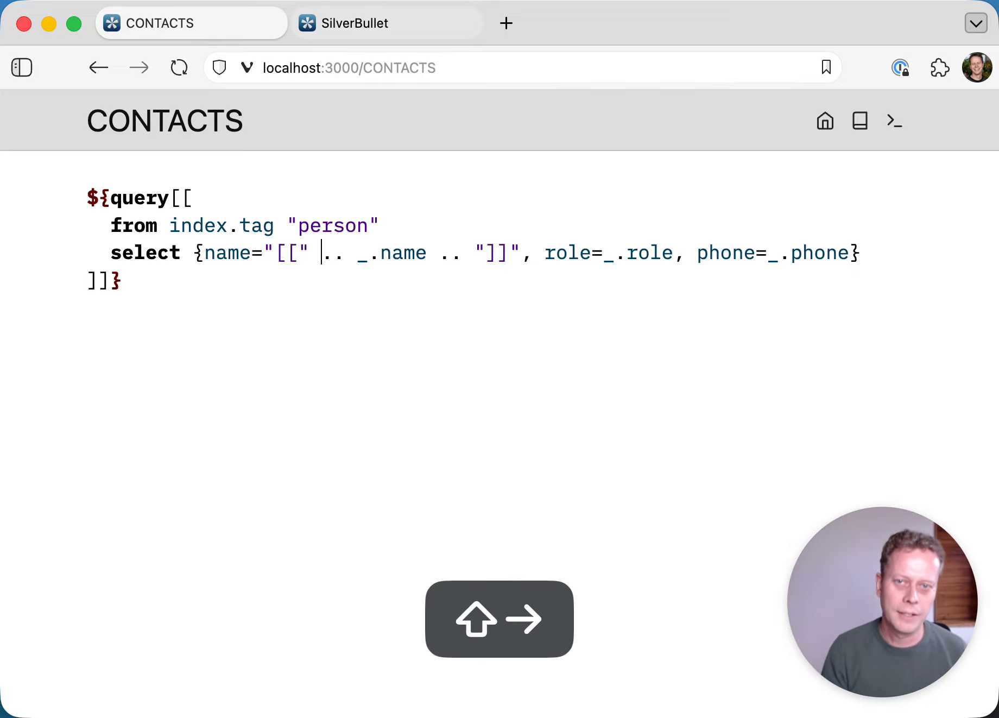
key("shift+Right")
key("shift+Right")
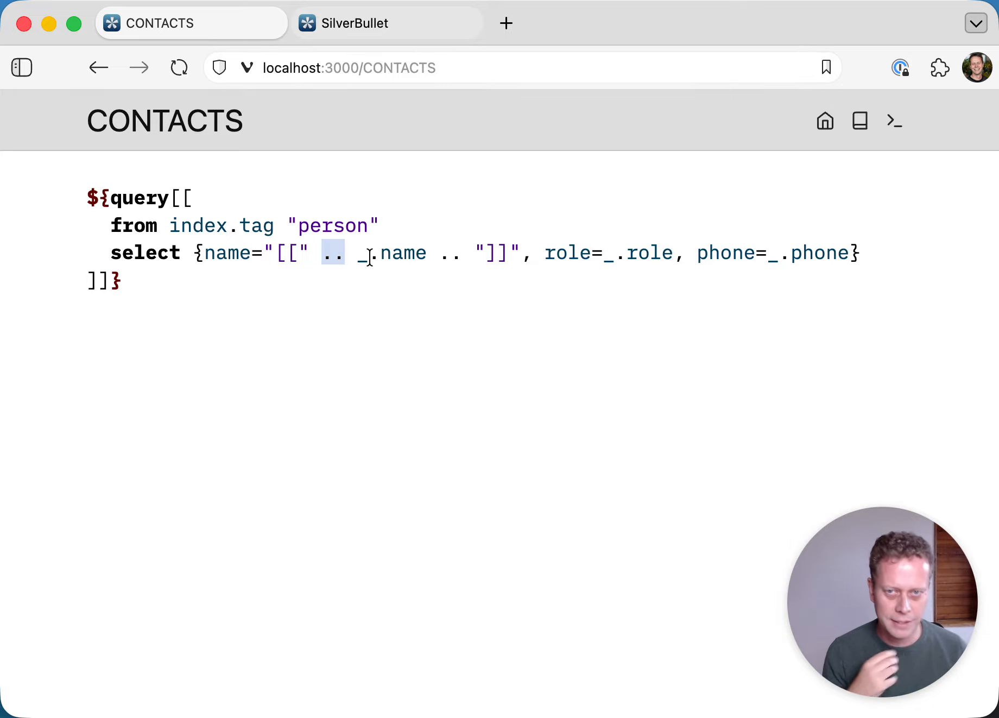
- Render the linked table, follow the second contact's link, return to CONTACTS, and create a new quick note
left_click(319, 163)
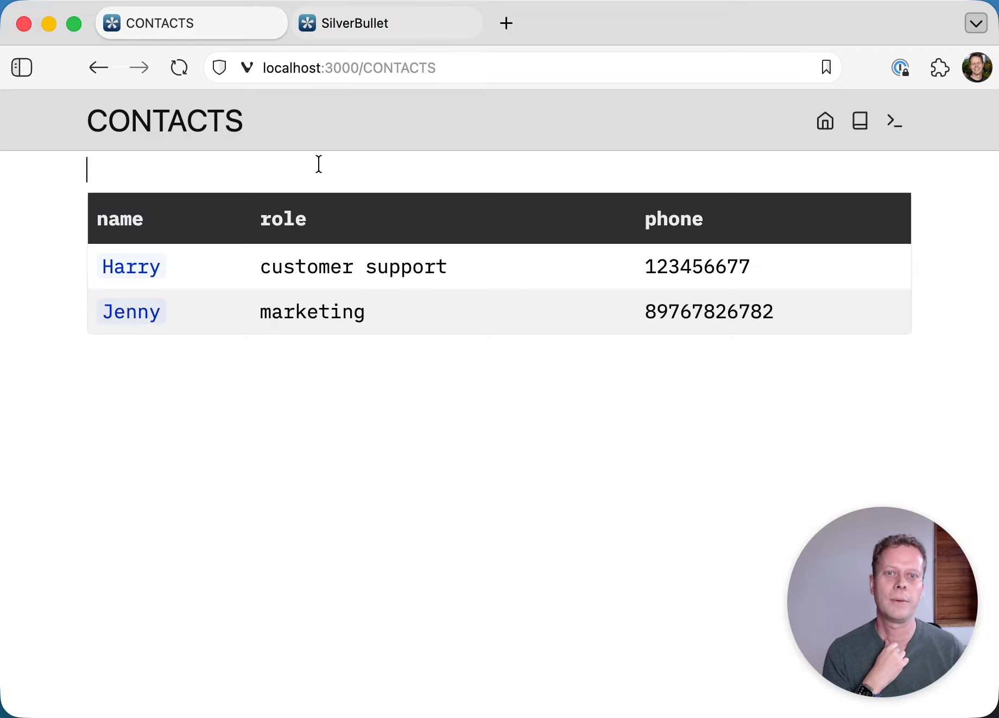
left_click(140, 314)
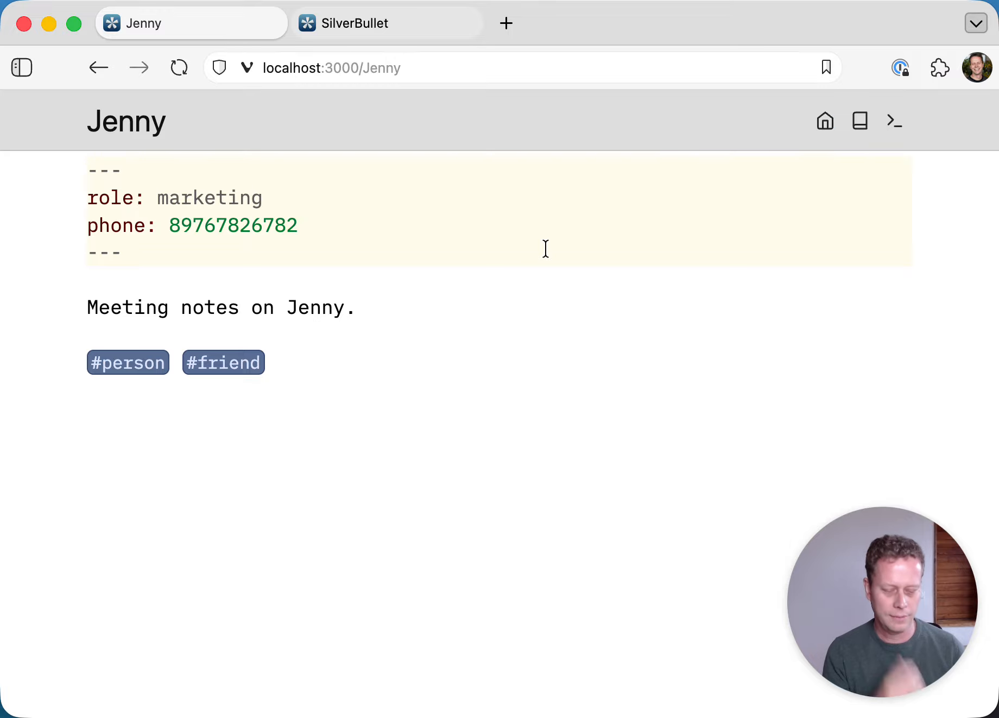
key("super+k")
key("Return")
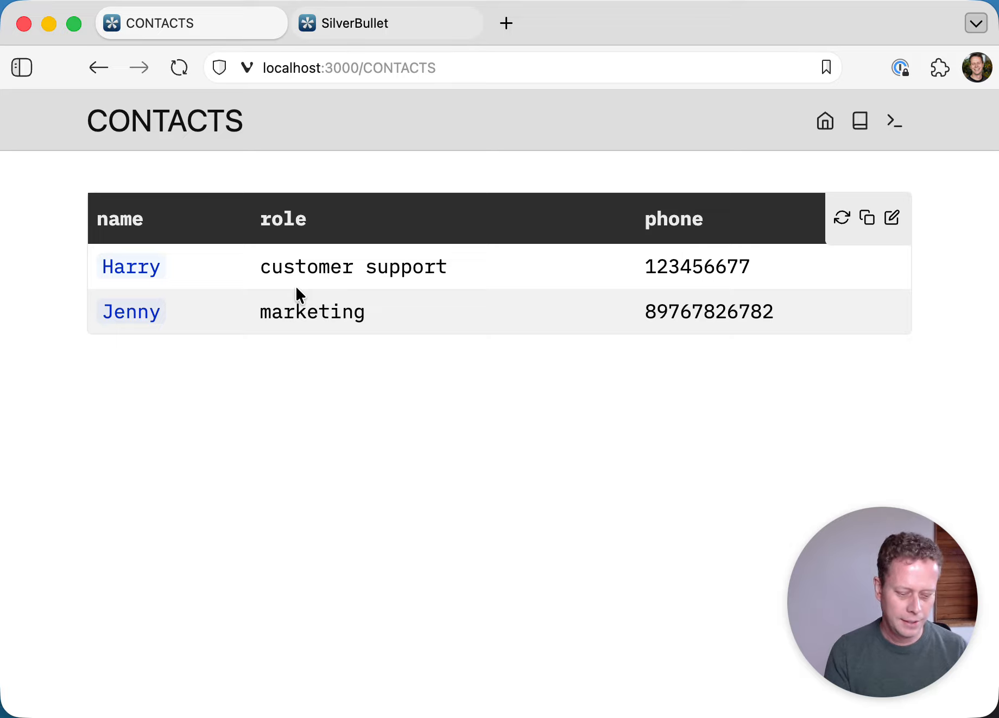
key("alt+shift+n")
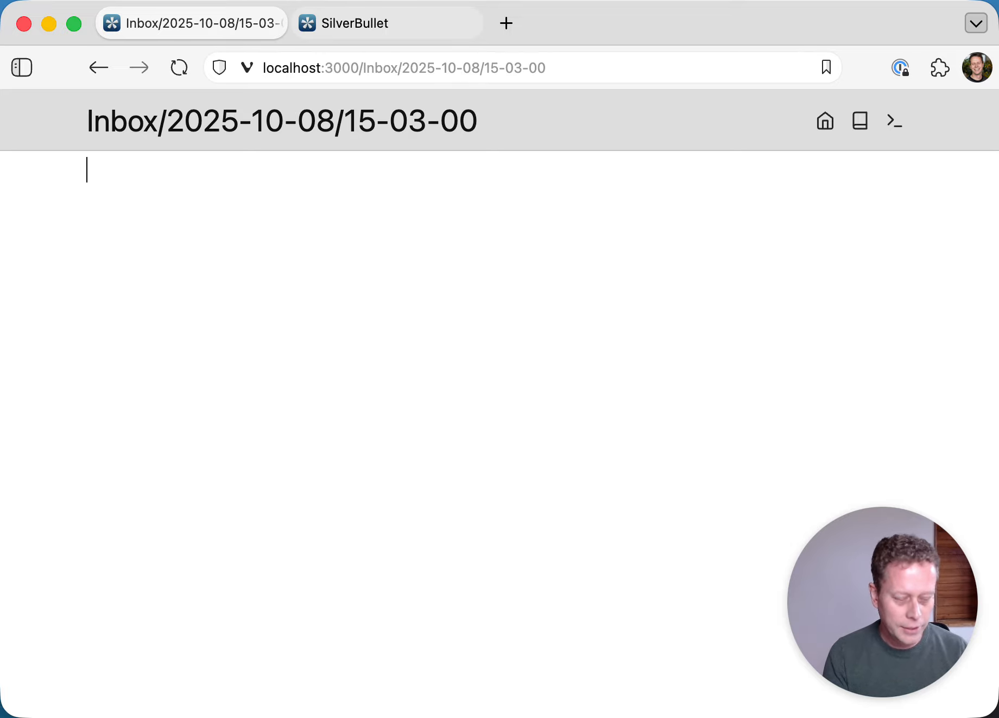
- Write [myAttribute: 10] as the Inbox page's first line and add blank lines below it
left_click(98, 170)
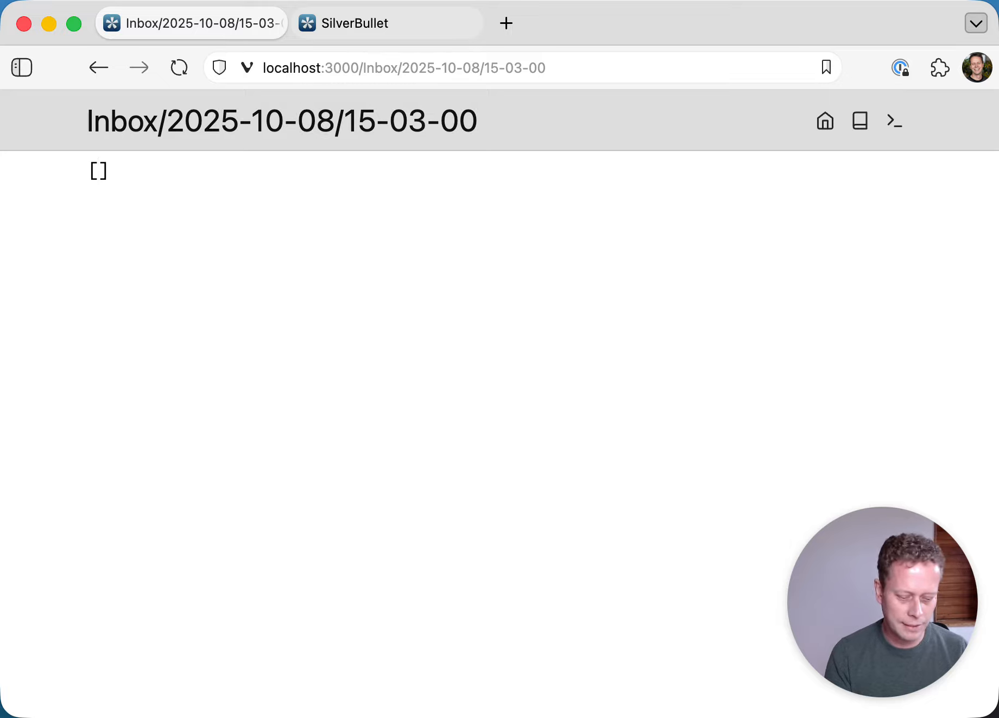
type("[myAttribute:")
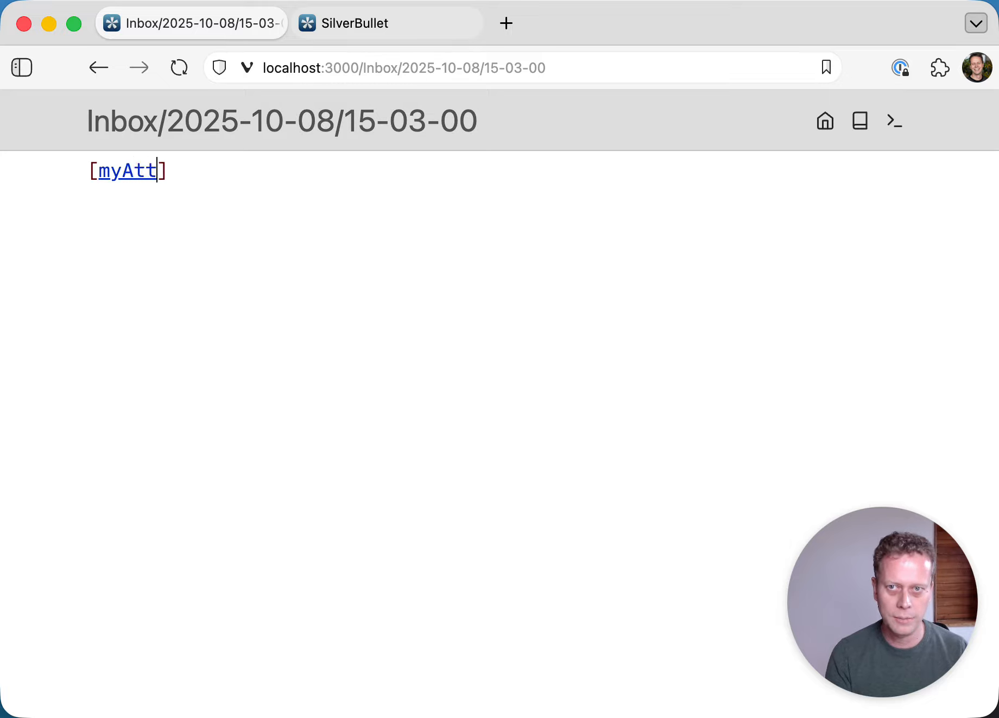
type(" 10")
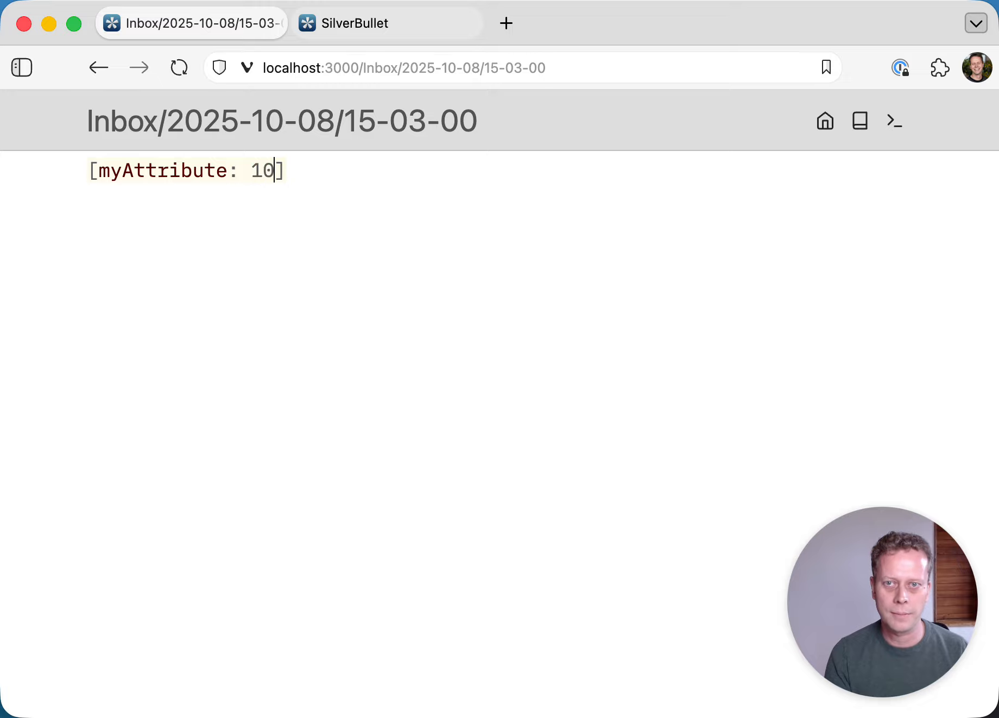
key("super")
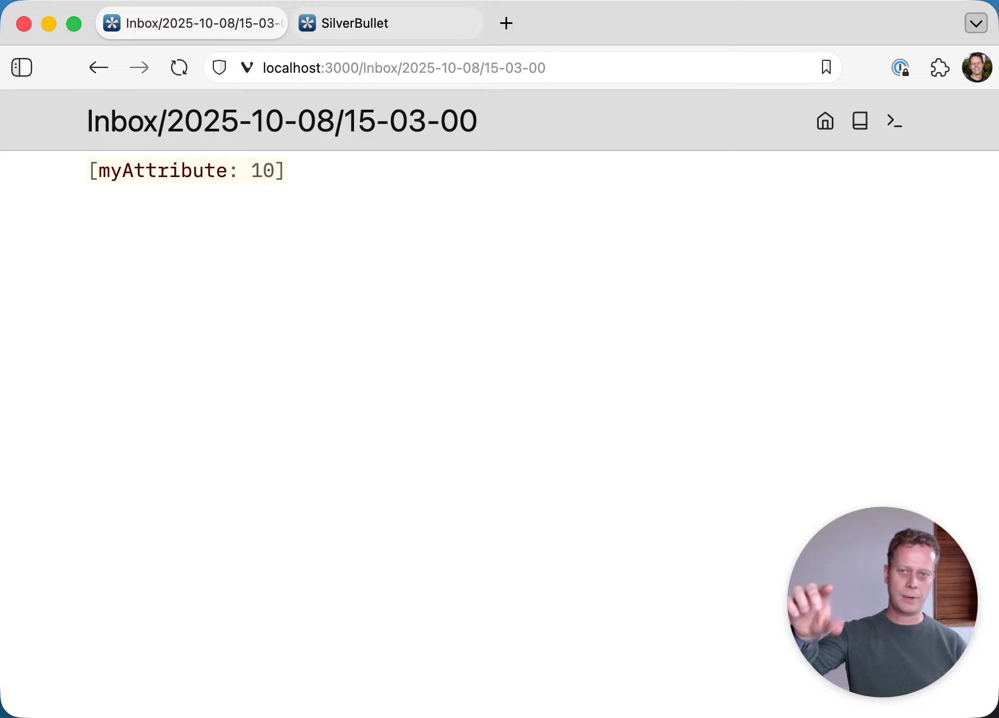
key("Right")
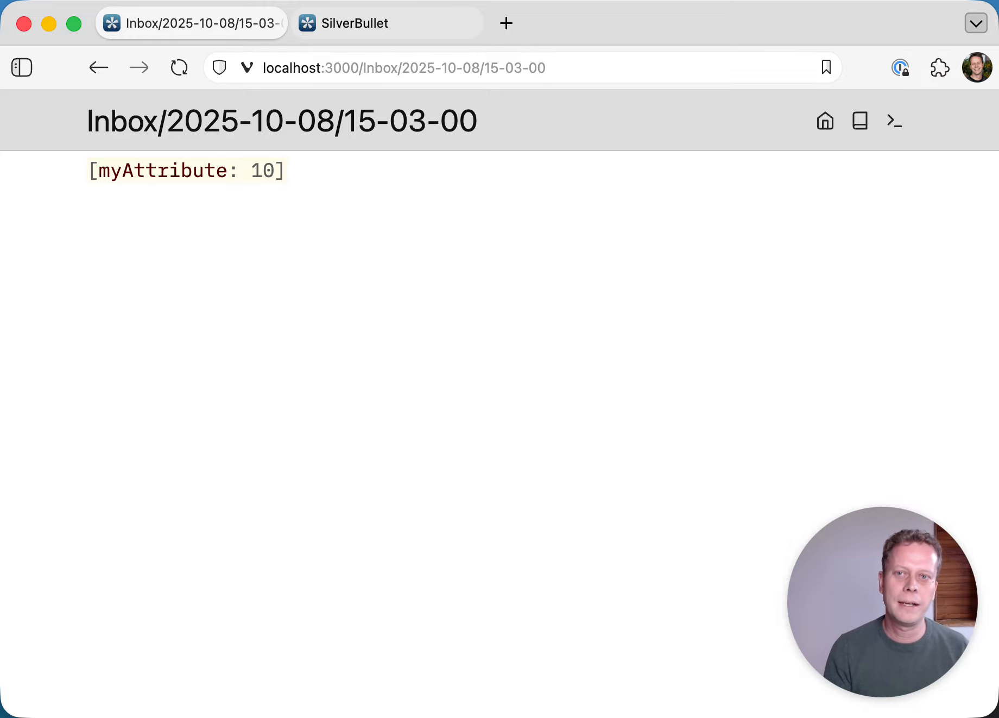
key("Left")
key("Left")
key("Left")
key("alt+shift+Left")
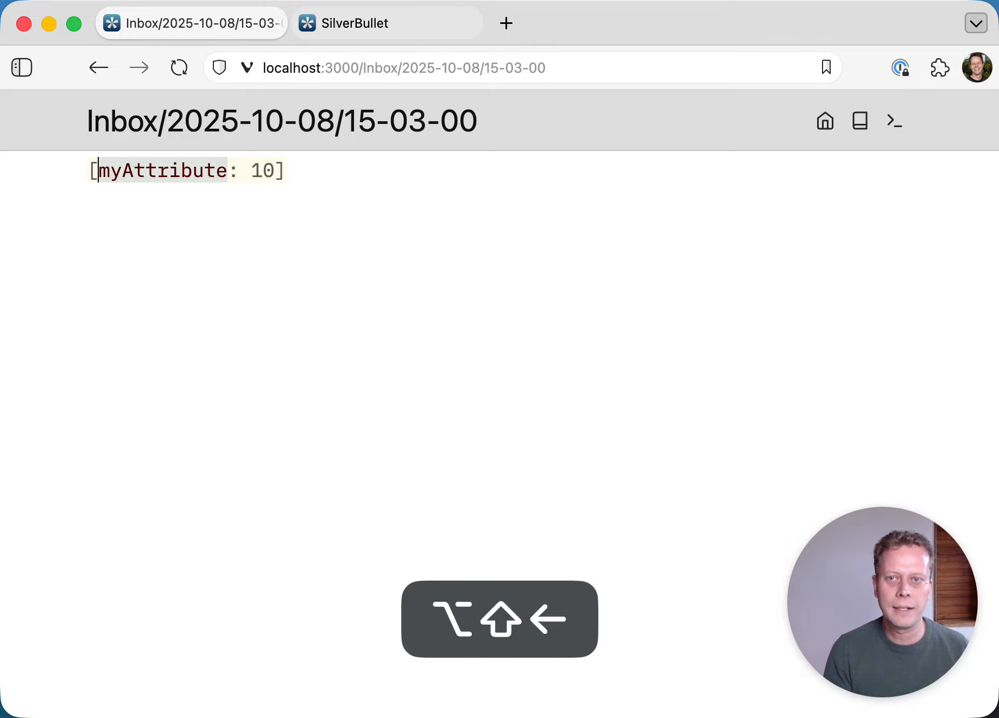
key("Right")
key("Right")
key("Right")
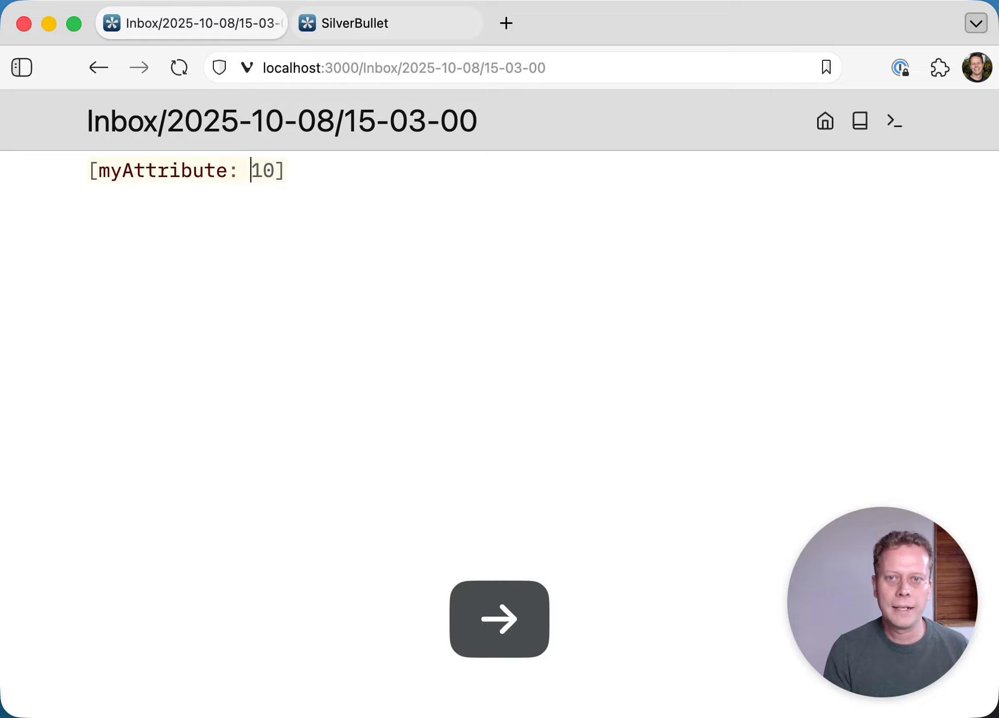
key("super+Right")
key("Return")
key("Return")
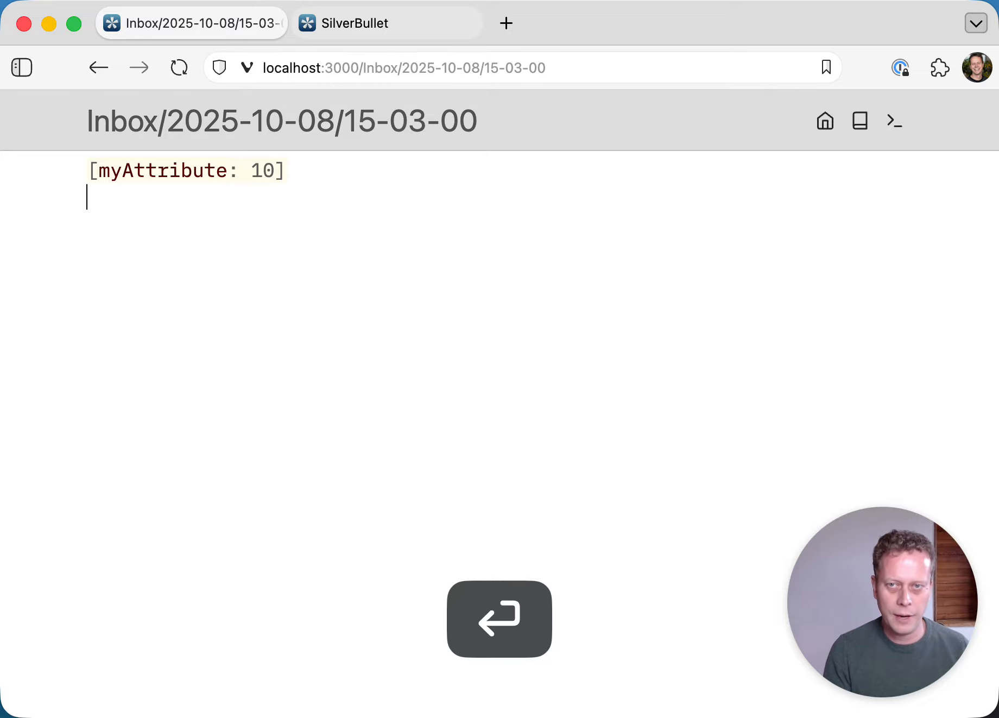
- Insert a /query reading from index.tag "page" where myAttribute
type("/que")
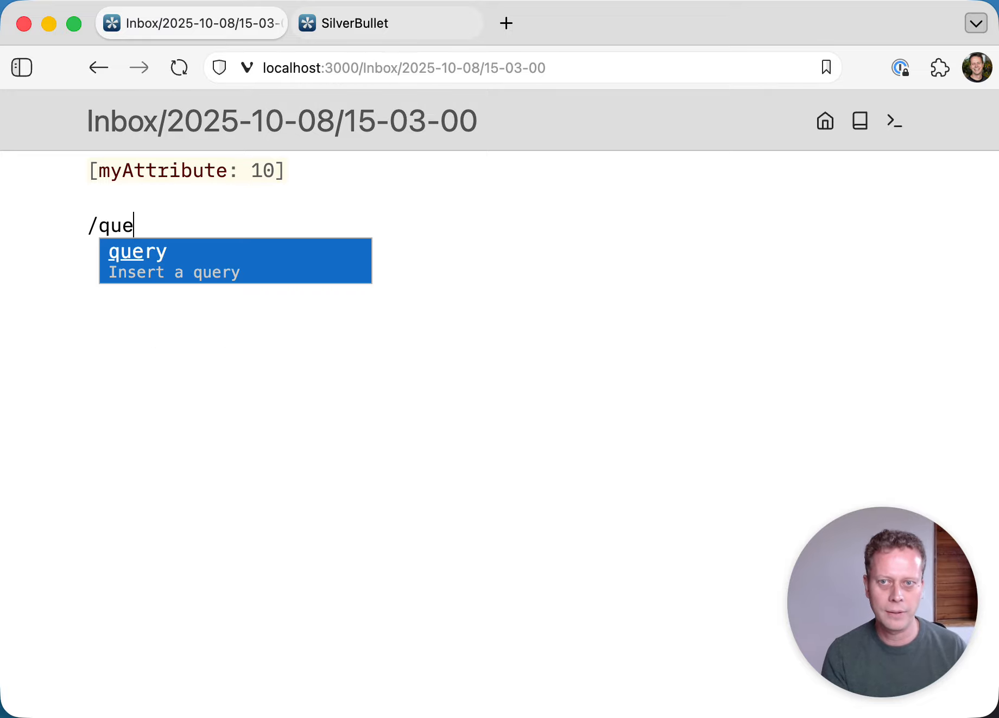
key("Return")
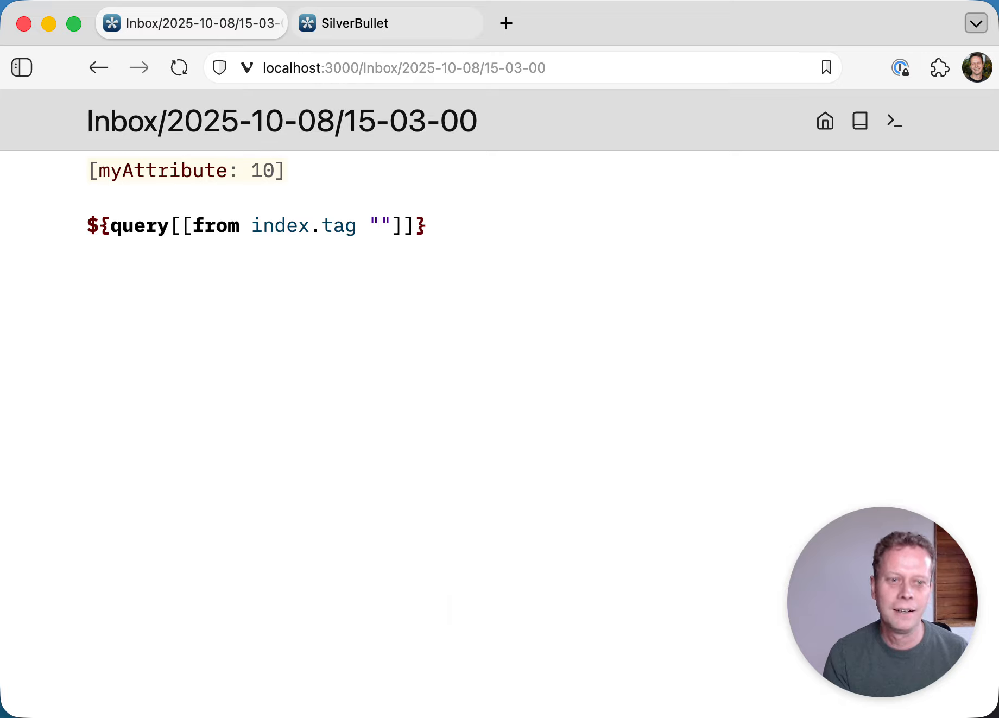
type("page")
key("BackSpace")
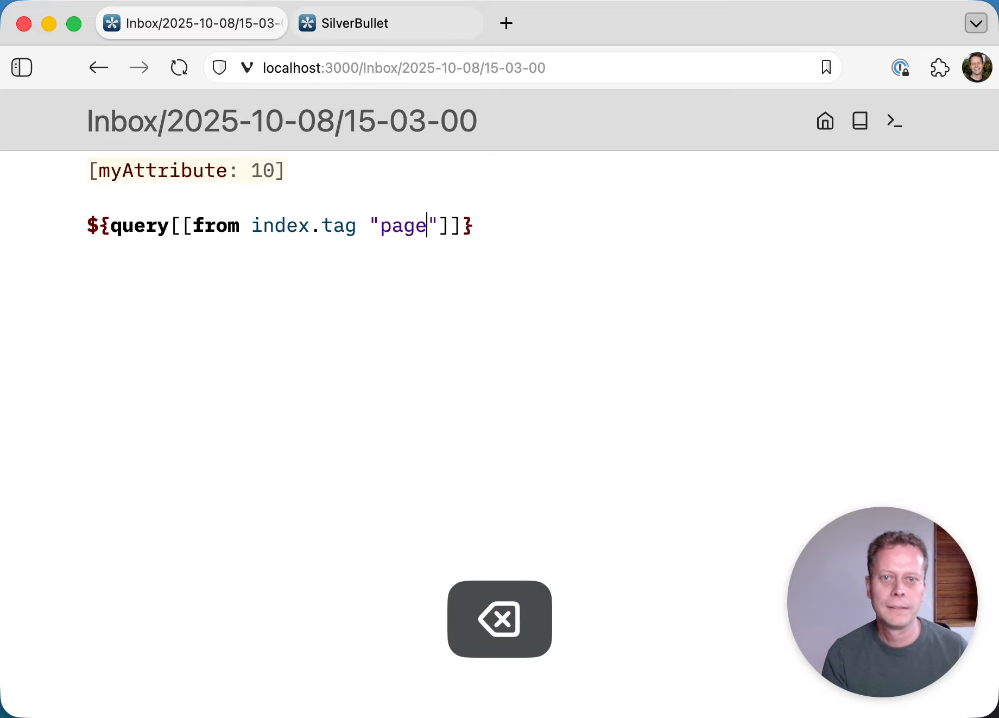
key("Right")
type("where myAttribu")
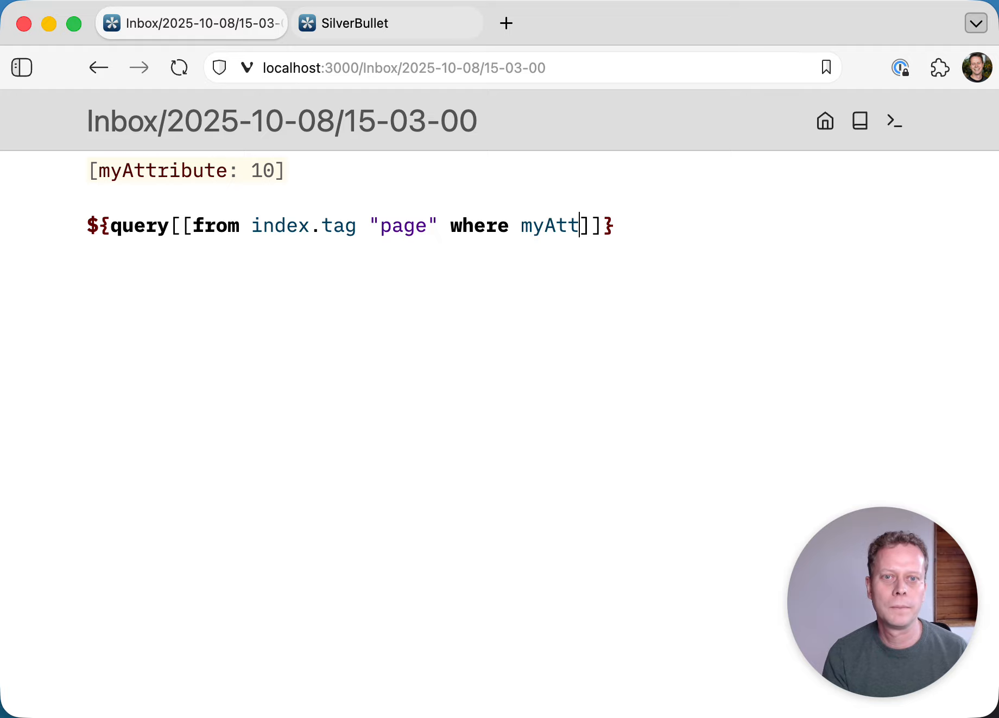
type("te")
- Render the query results and scroll the table to the myAttribute column showing 10
key("Up")
key("Down")
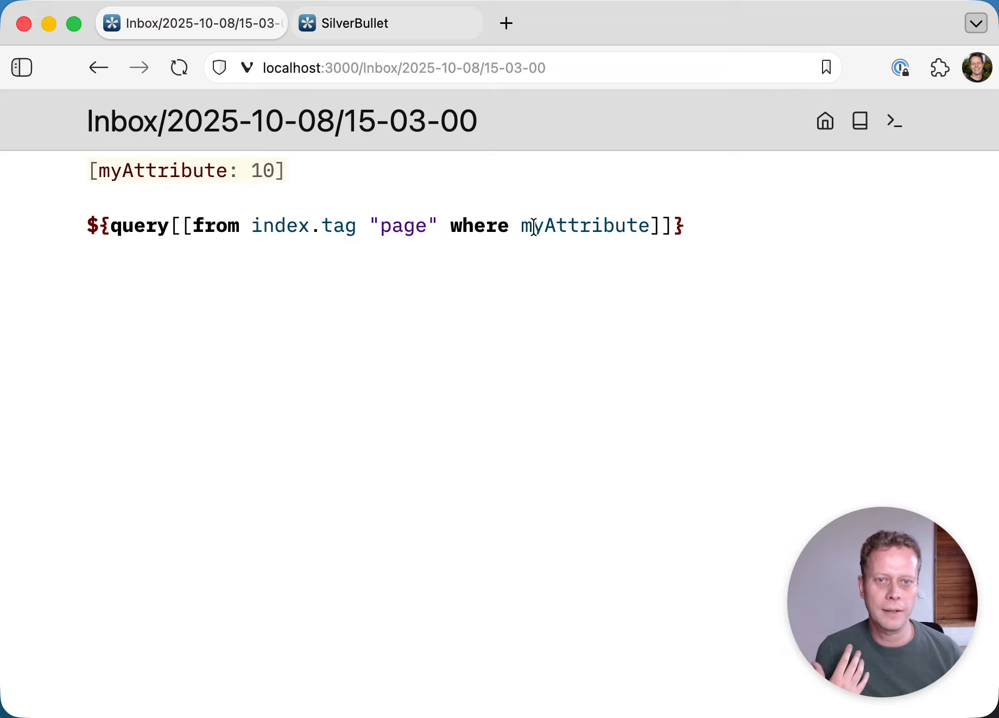
left_click(558, 226)
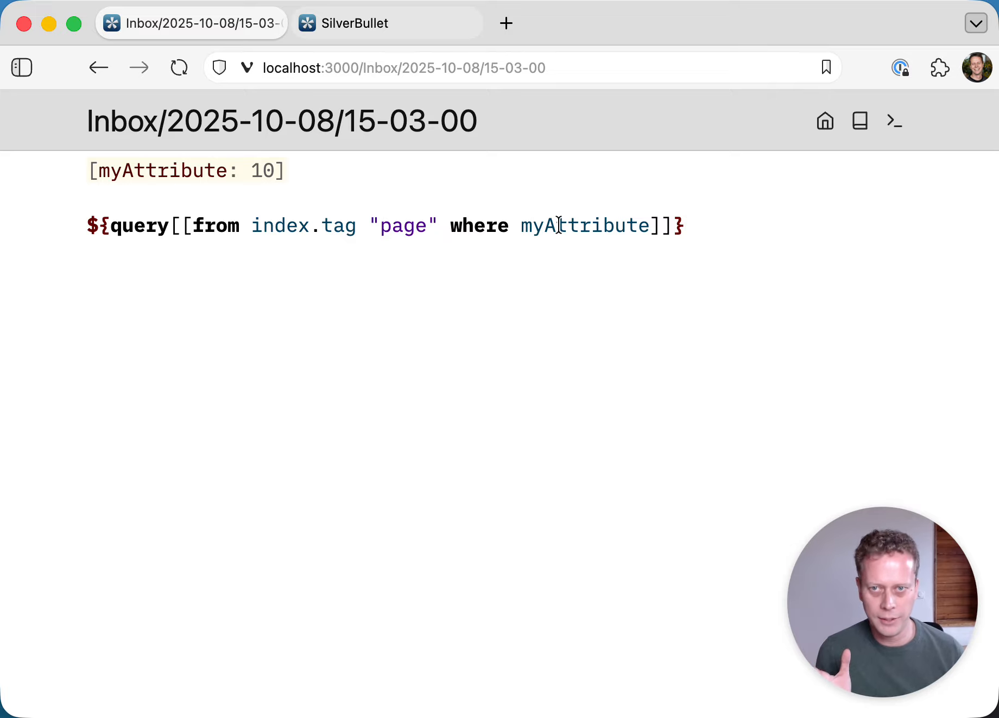
left_click(535, 195)
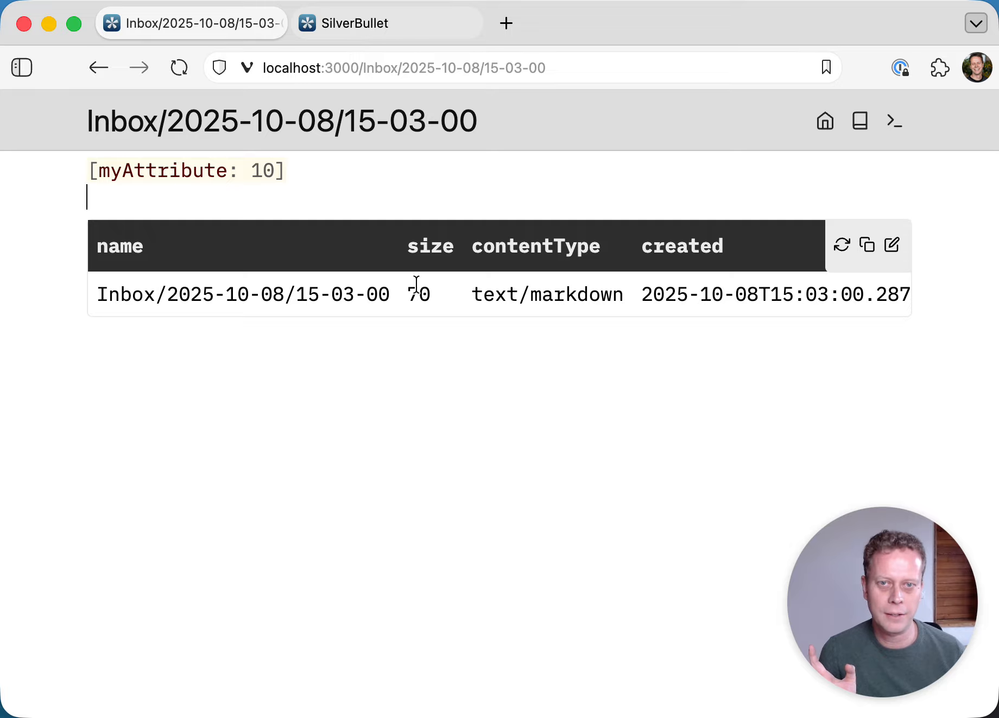
scroll(416, 283, "right", 10)
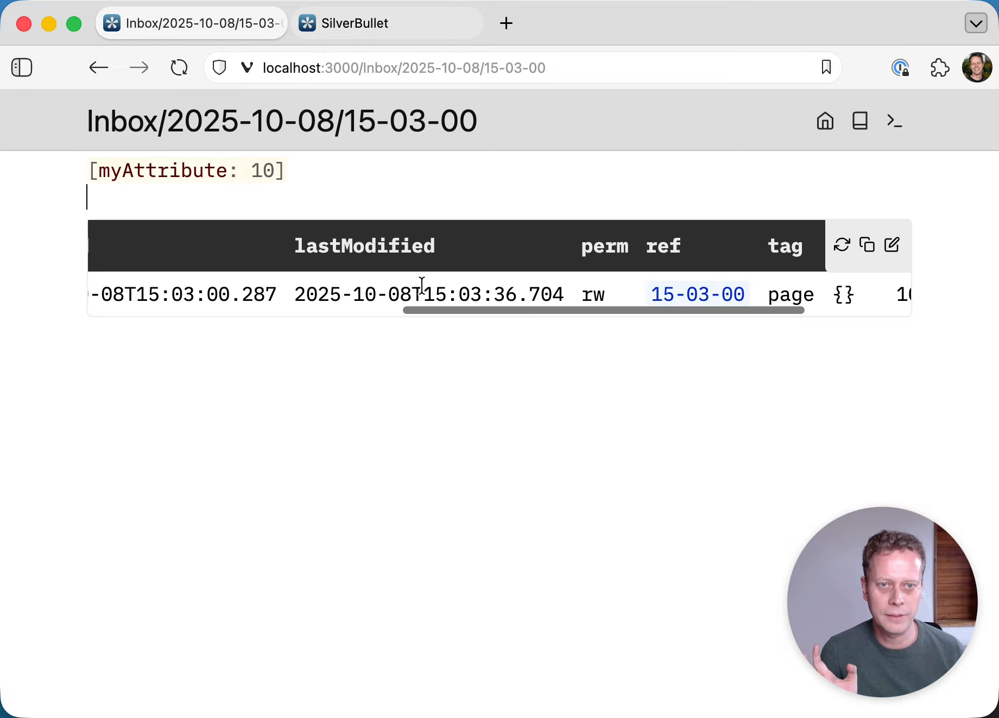
scroll(422, 284, "right", 8)
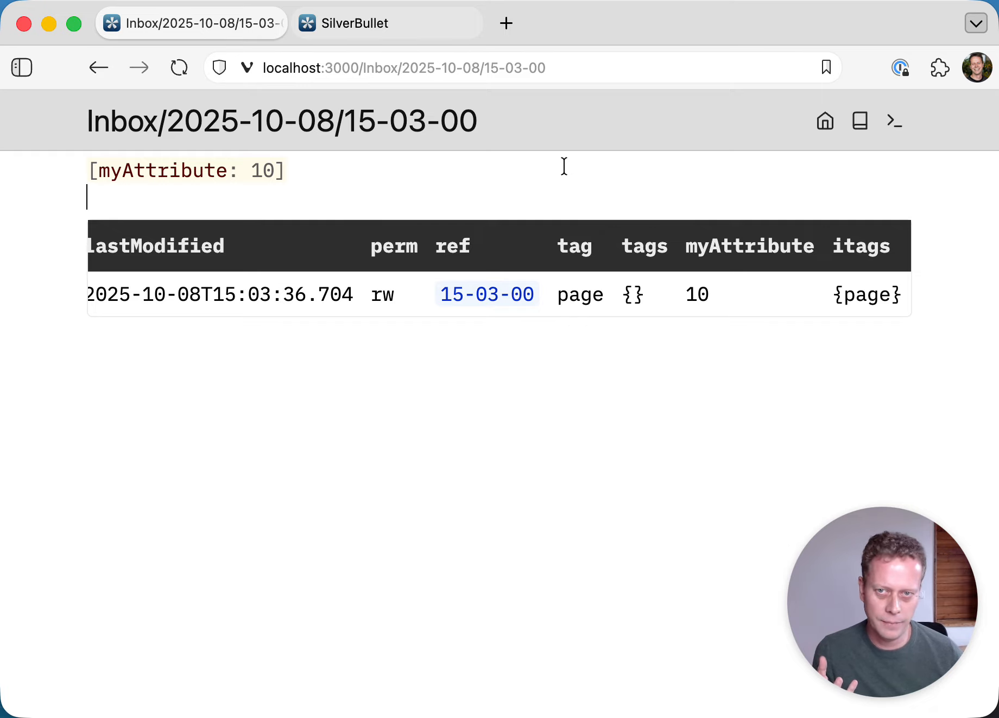
- Add a copy of the attribute beside it, renamed to [myAttribute2: 10]
left_click(524, 164)
key("shift+super+Left")
key("super+c")
key("Right")
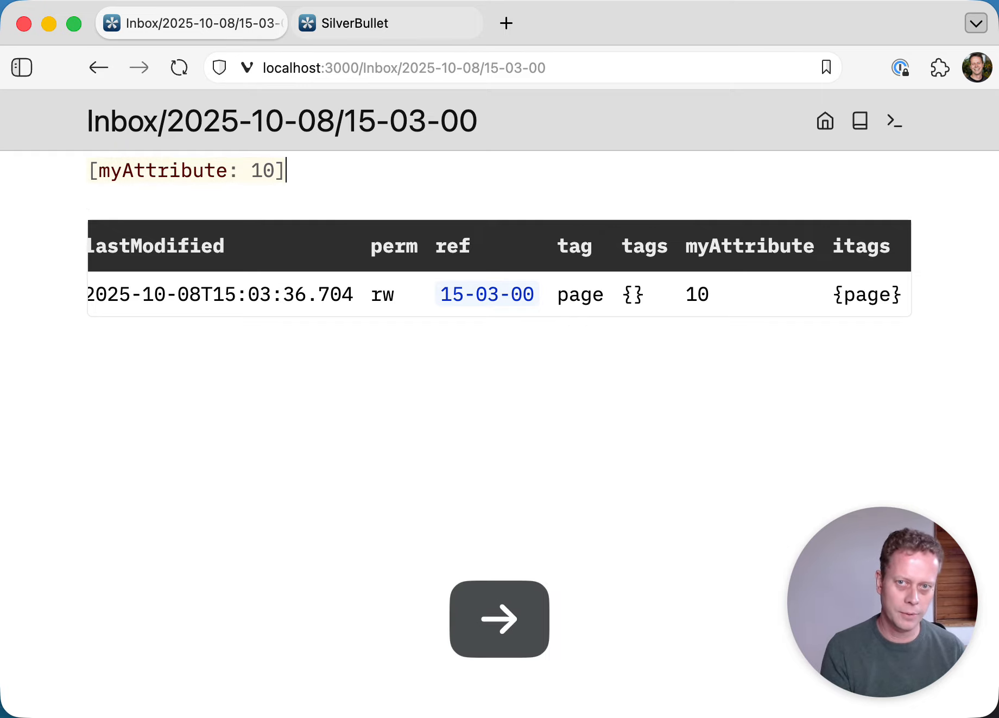
key("super+v")
key("alt+Left")
key("Left")
key("Left")
key("Left")
key("Left")
type("2")
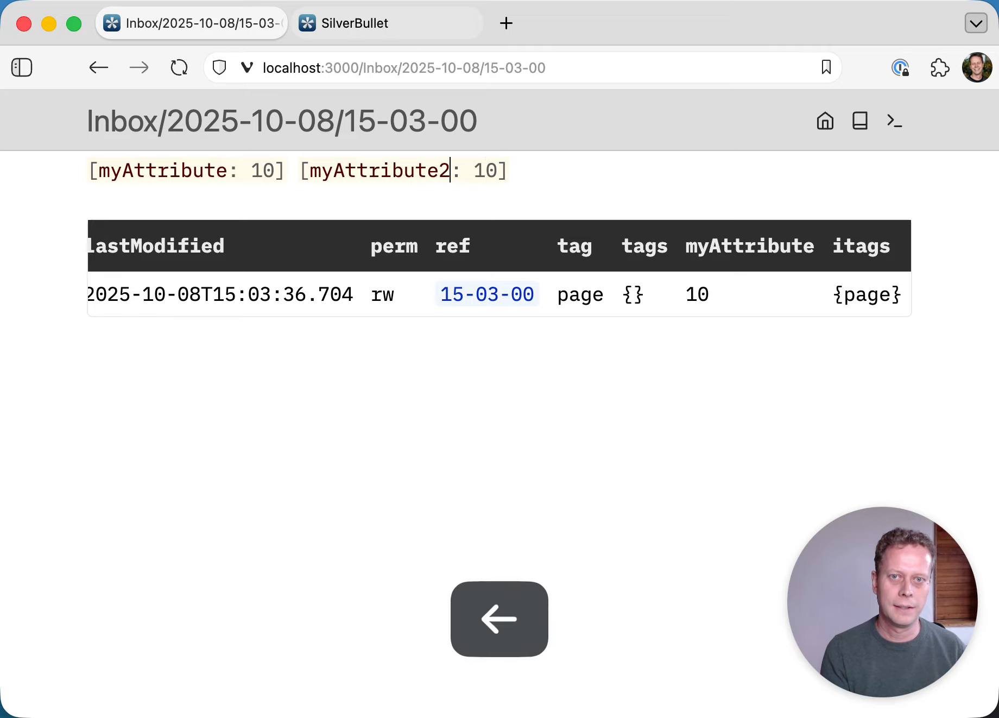
- Rerun the query with Alt+Q and scroll the table to the new myAttribute2 column
key("Down")
key("alt+q")
key("Up")
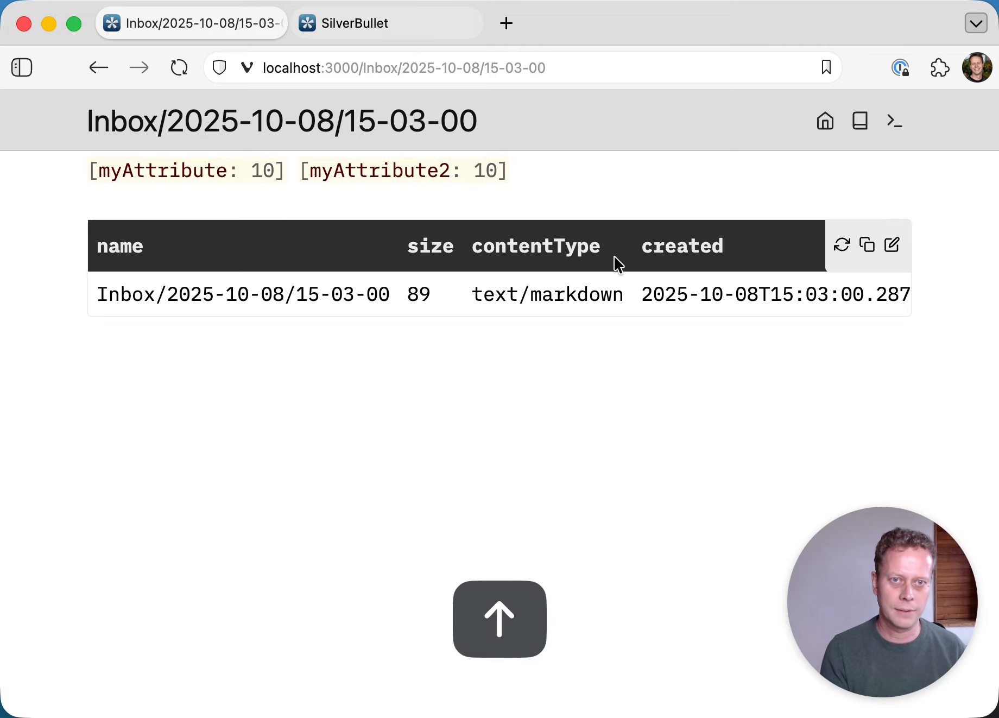
scroll(619, 266, "right", 15)
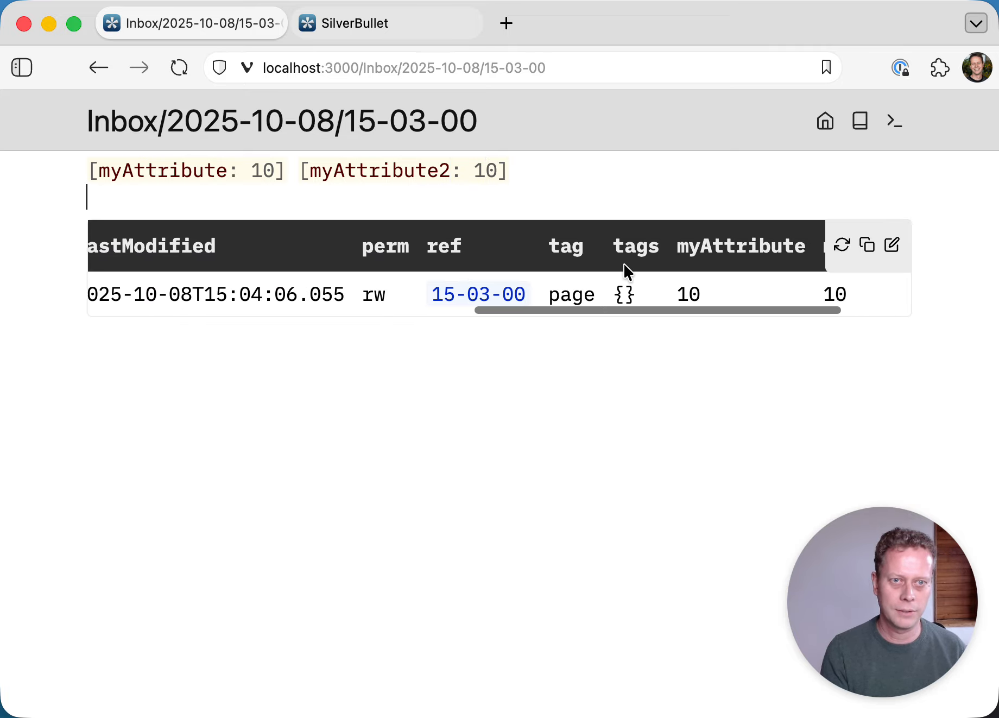
scroll(624, 269, "right", 5)
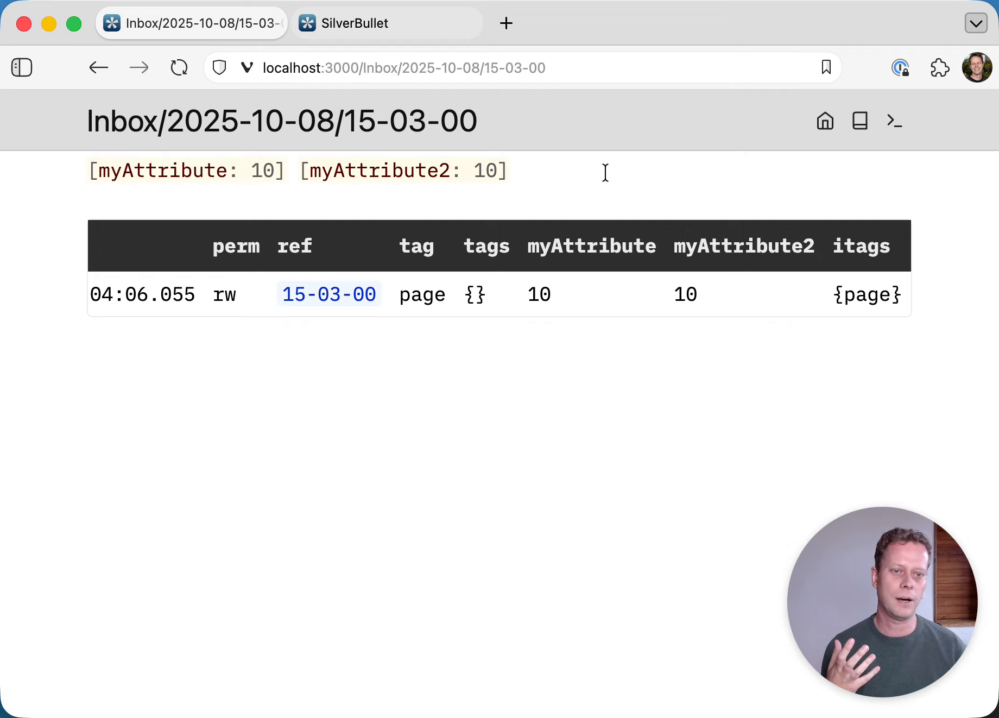
- Turn the attribute line into a '- Hello' bullet item
key("super+Left")
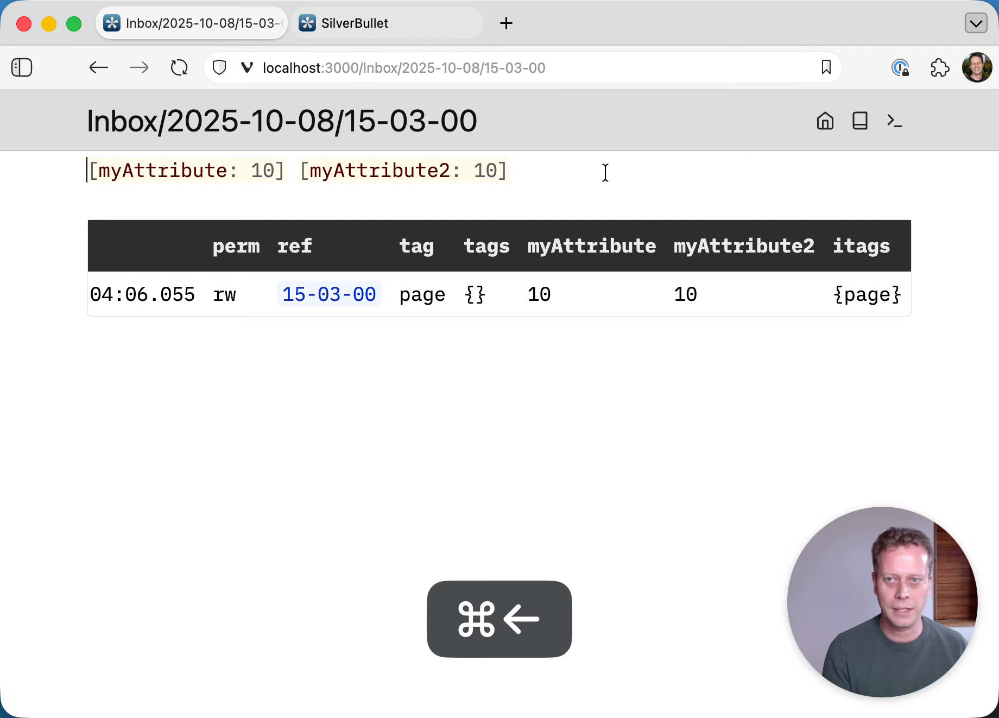
type("- ")
type("Hello")
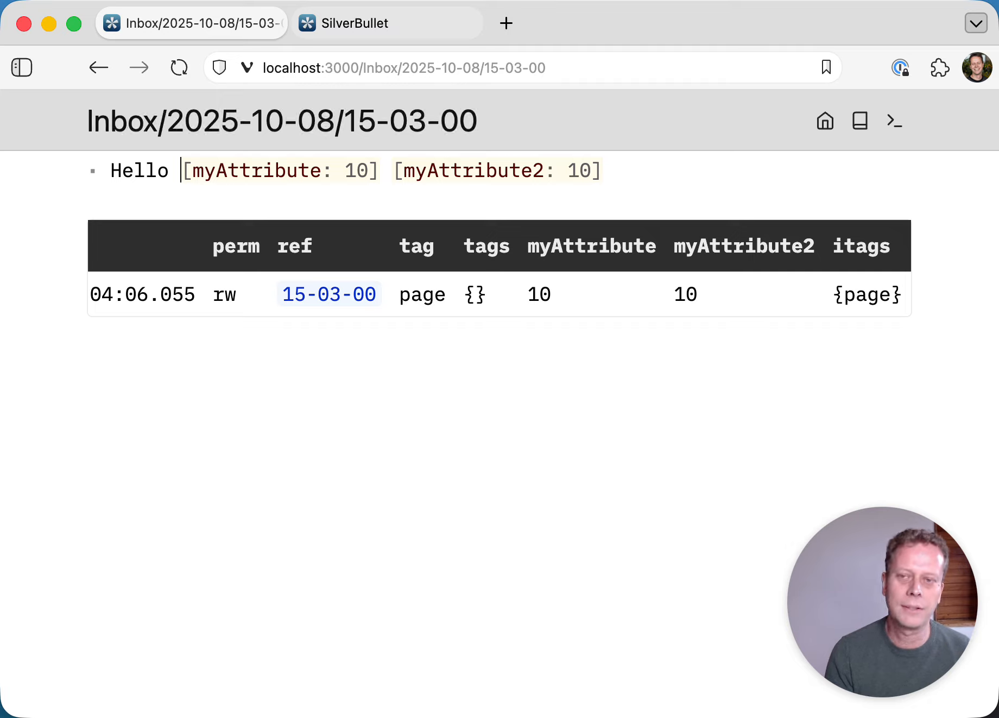
key("Left")
key("Right")
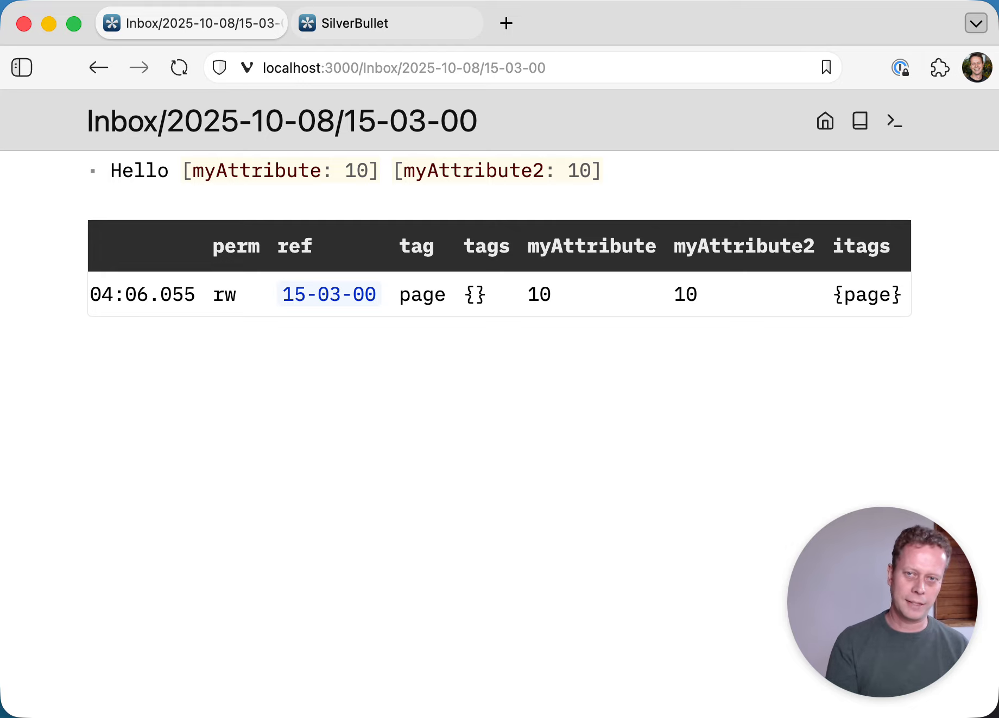
- Change the query's tag from "page" to "item" and view the results
key("Down")
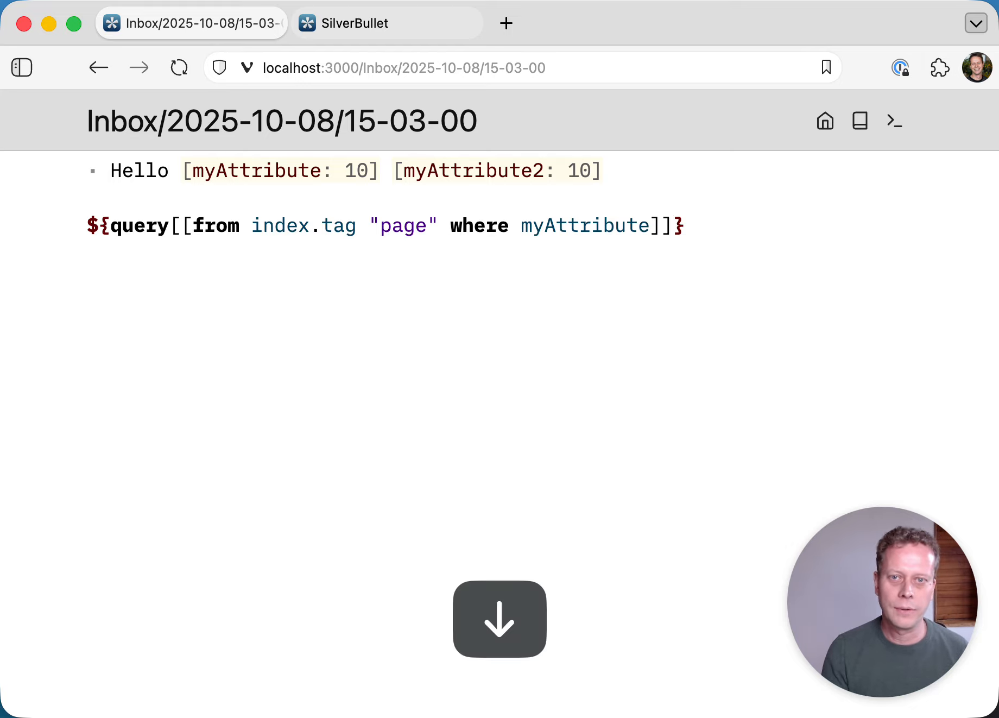
double_click(405, 225)
type("item")
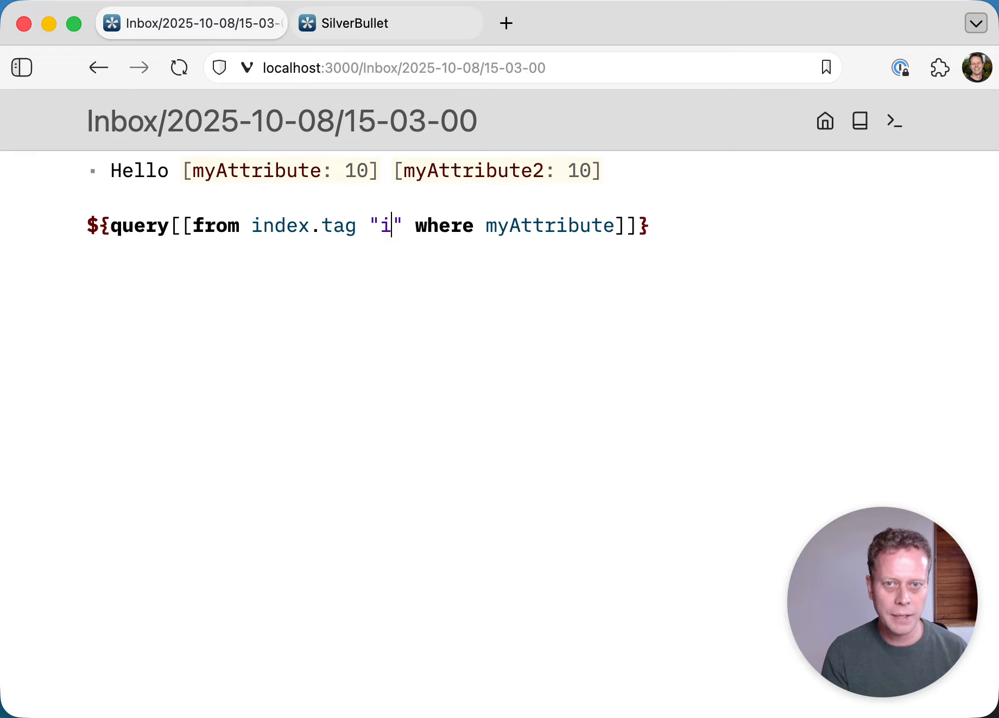
key("Up")
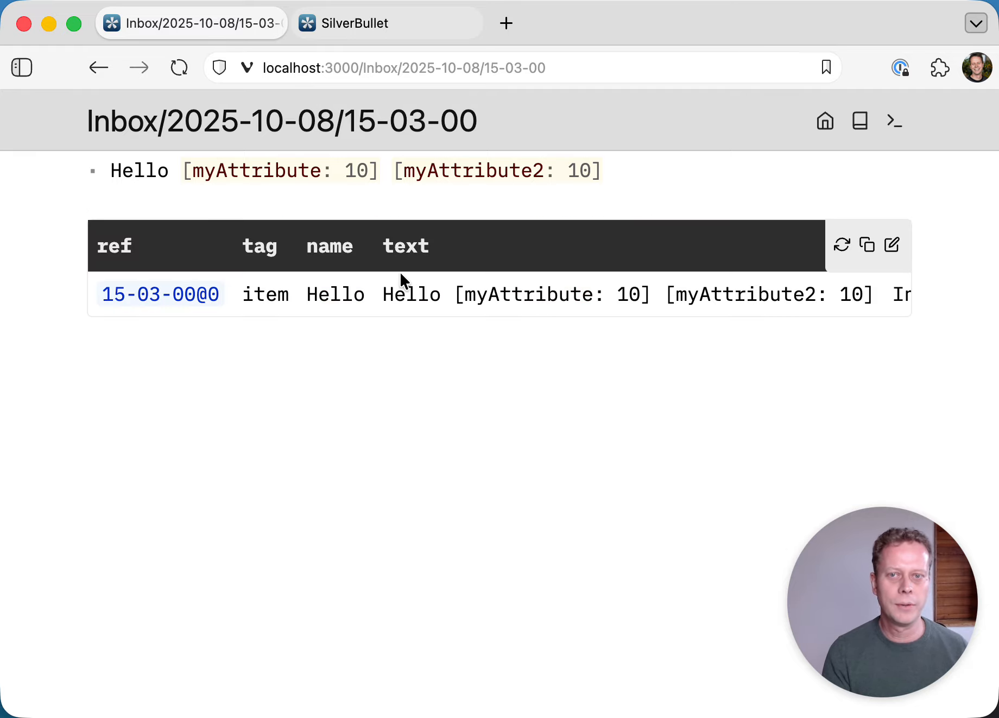
- Preview the item query without the where myAttribute clause, then restore it with undo
key("Down")
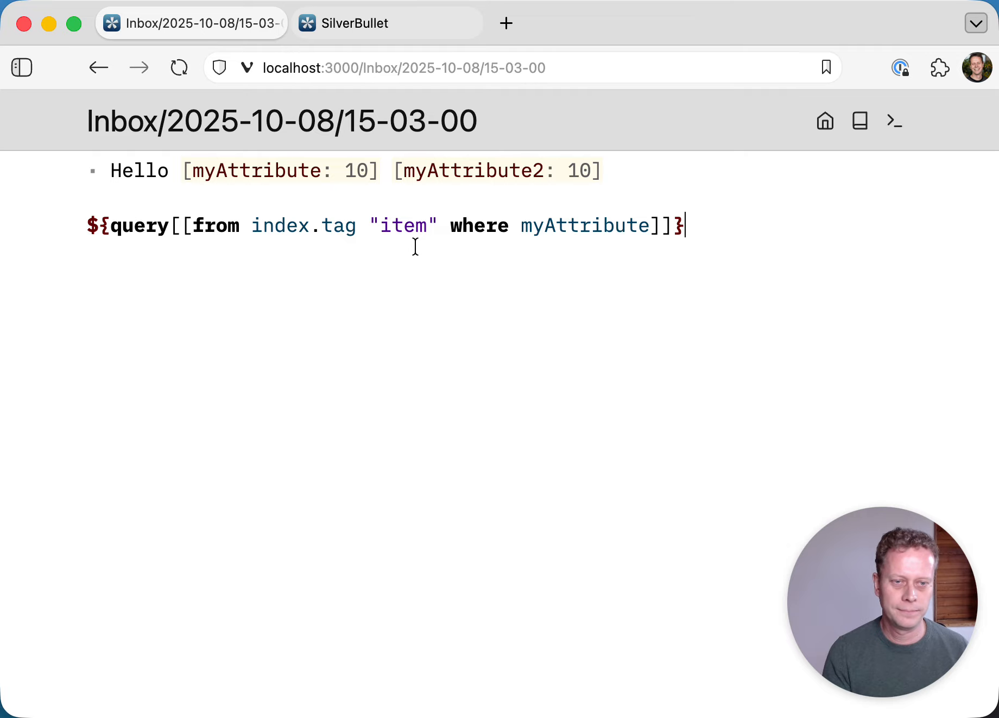
left_click(434, 227)
key("super+shift+Right")
key("shift+Left")
key("shift+Left")
key("shift+Left")
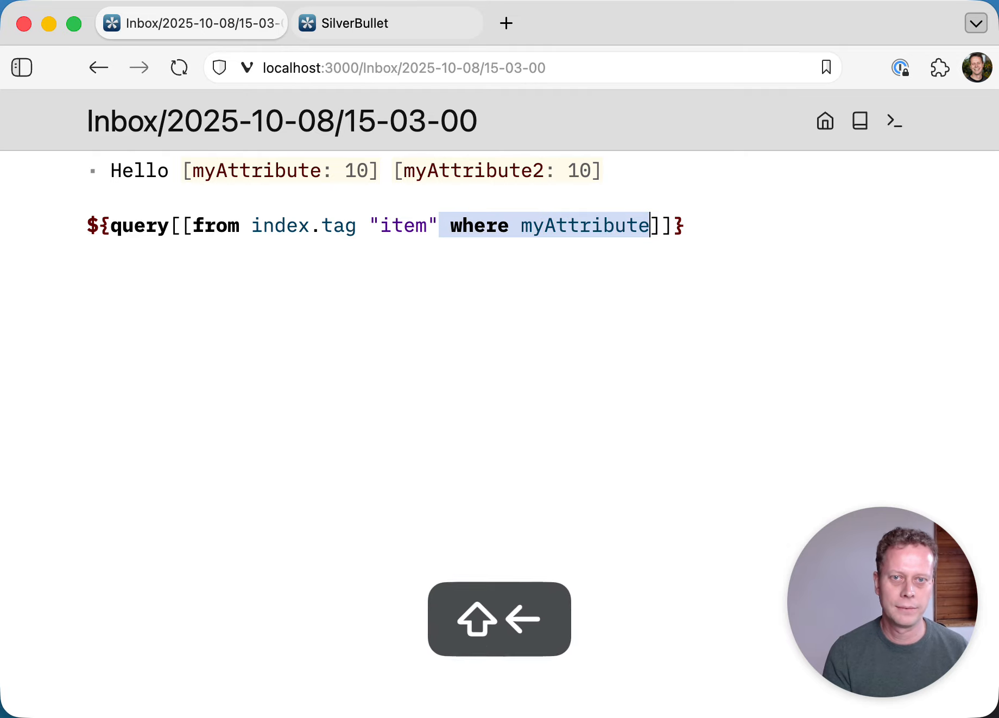
key("Up")
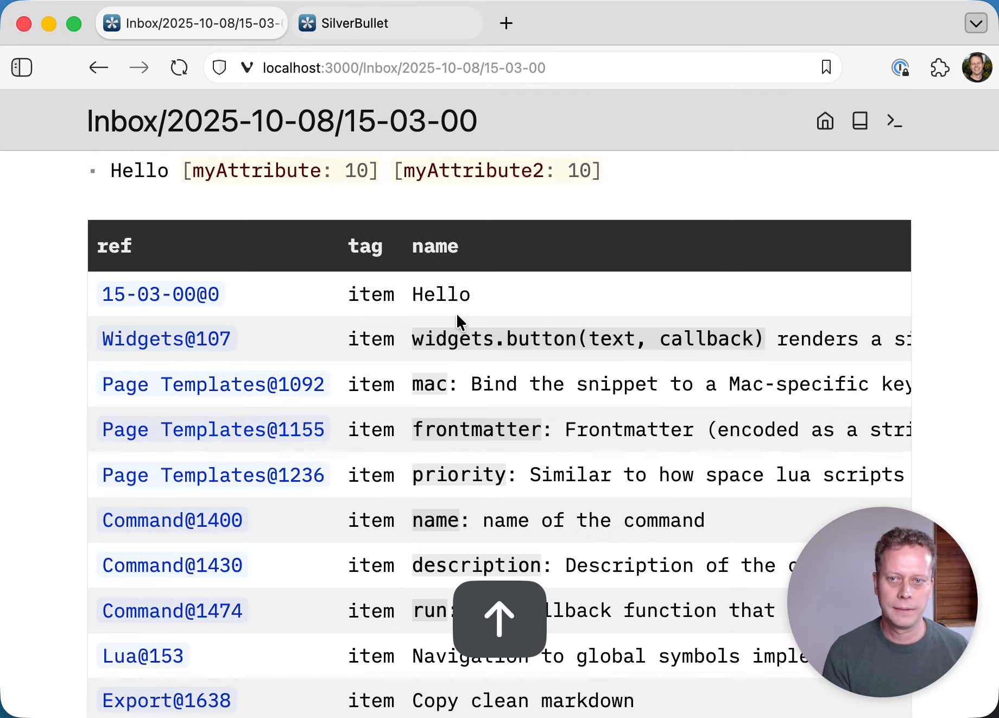
key("Down")
key("super+z")
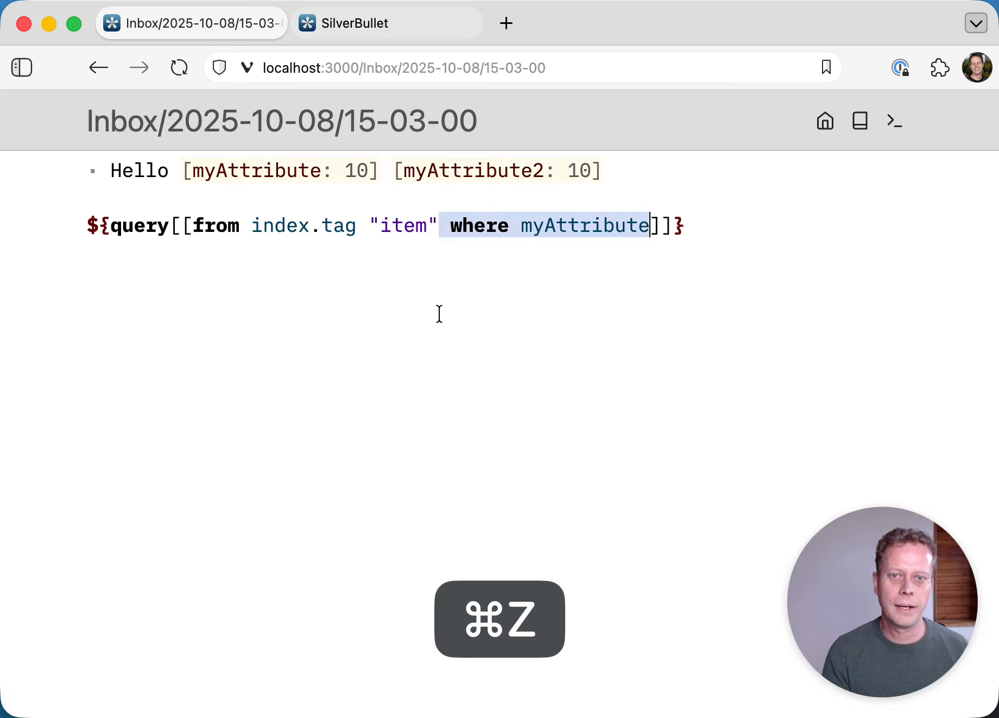
- Tag the Hello item with #customtag
double_click(565, 227)
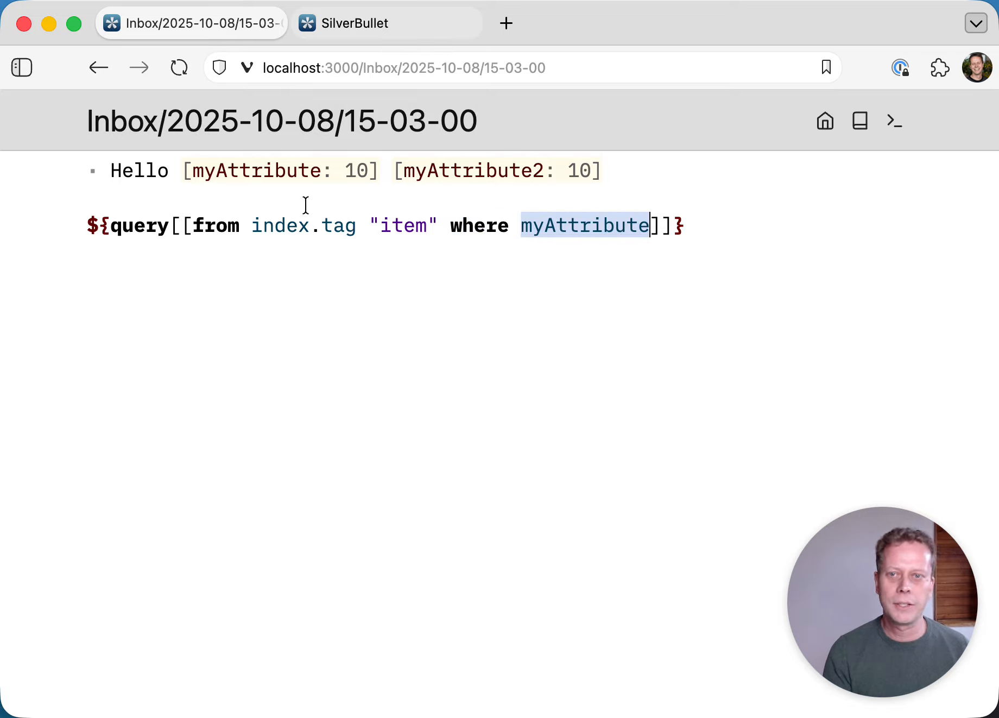
left_click(171, 177)
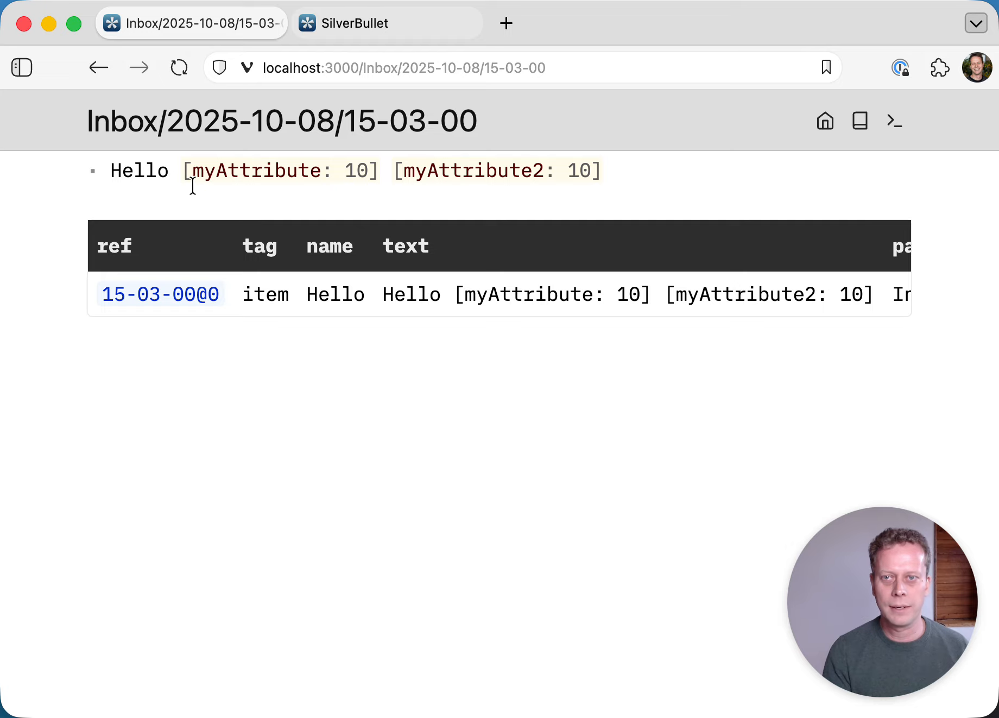
type("#customtag")
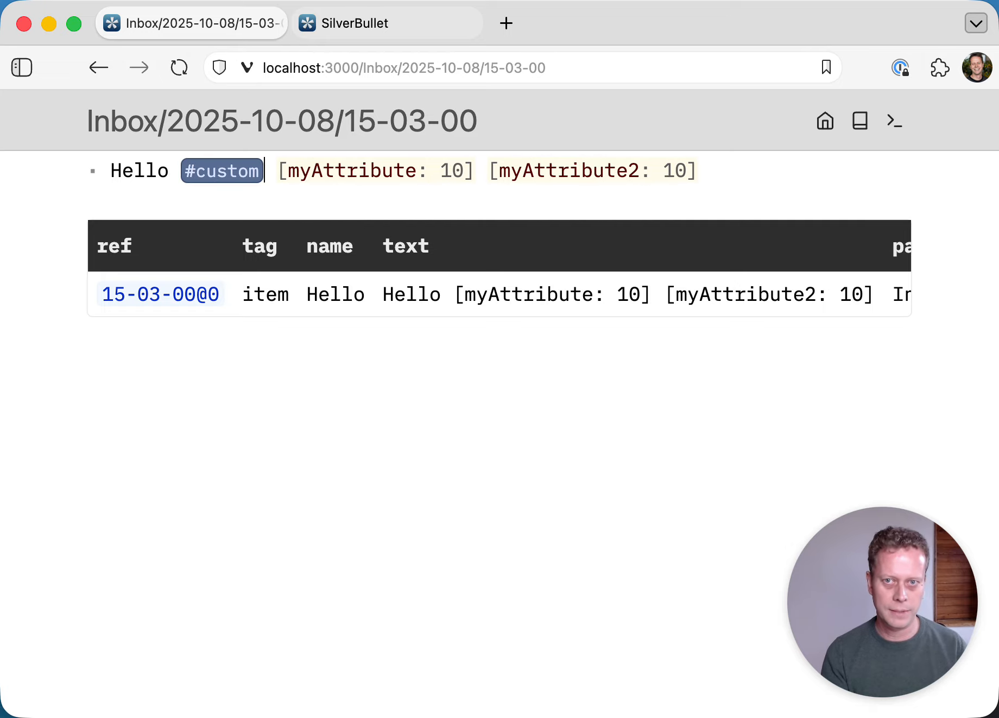
- Replace "item" with "customtag" in the query and confirm the Hello row still renders
key("Down")
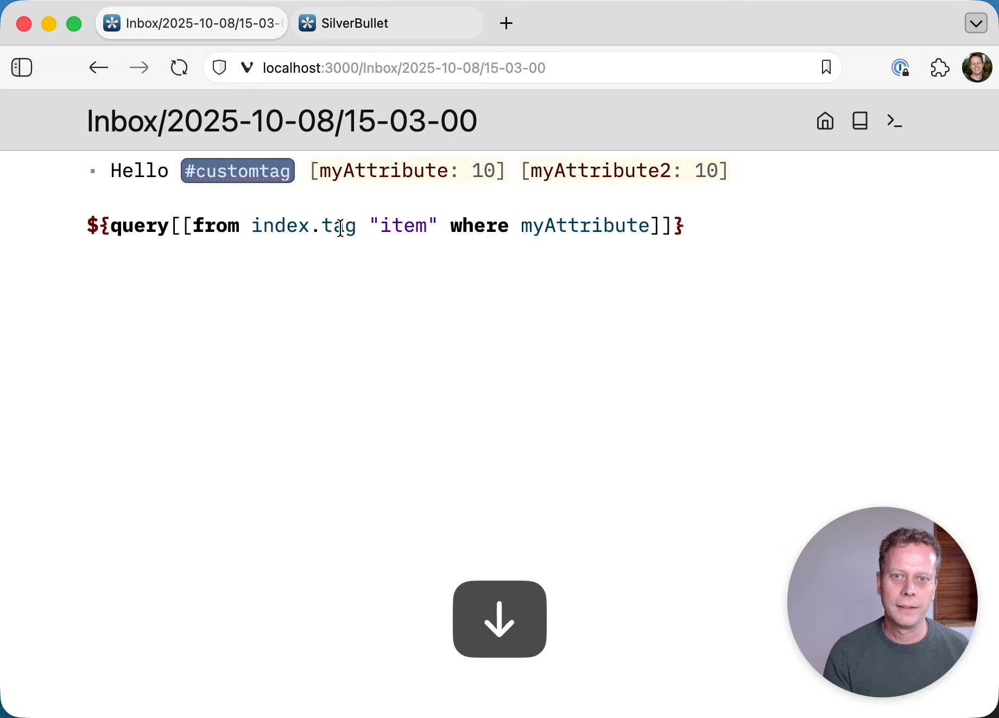
double_click(405, 228)
type("customtag")
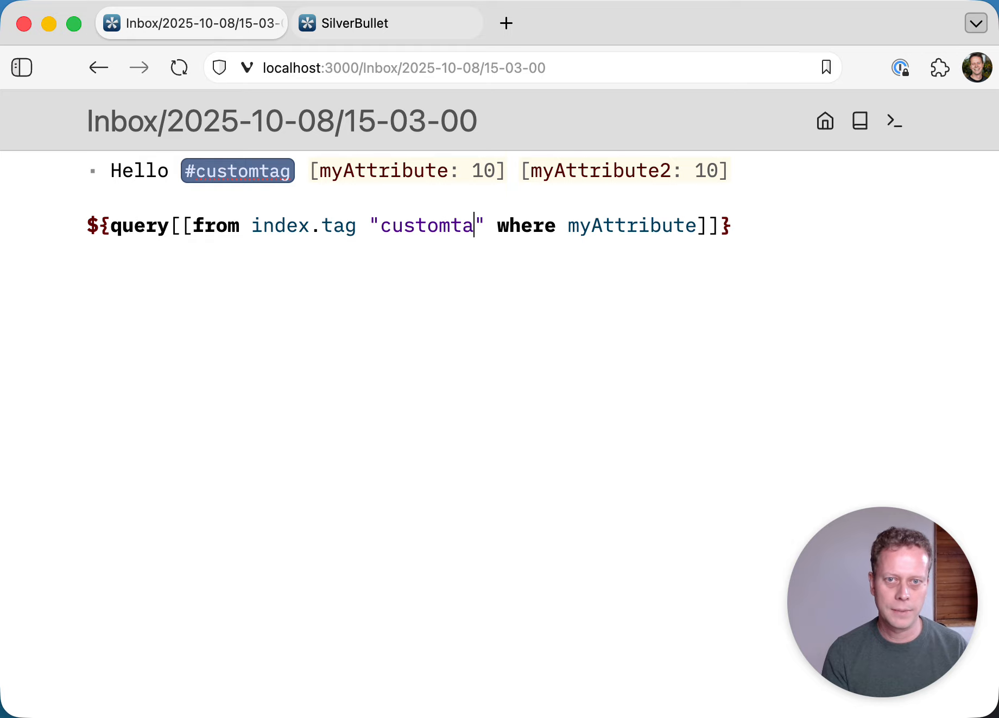
key("Up")
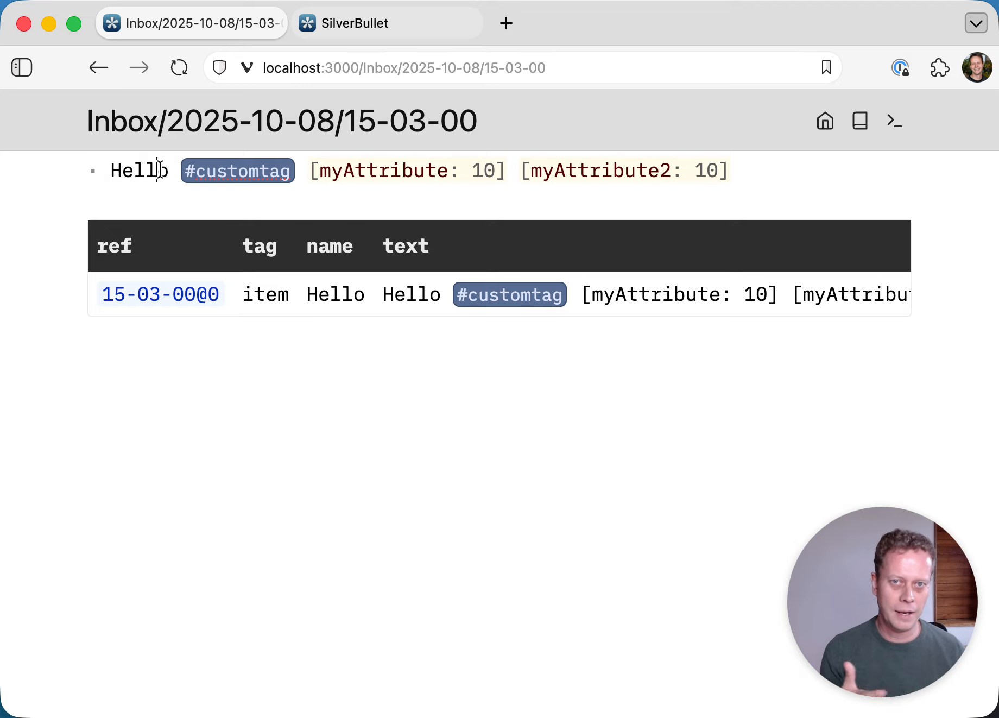
key("Down")
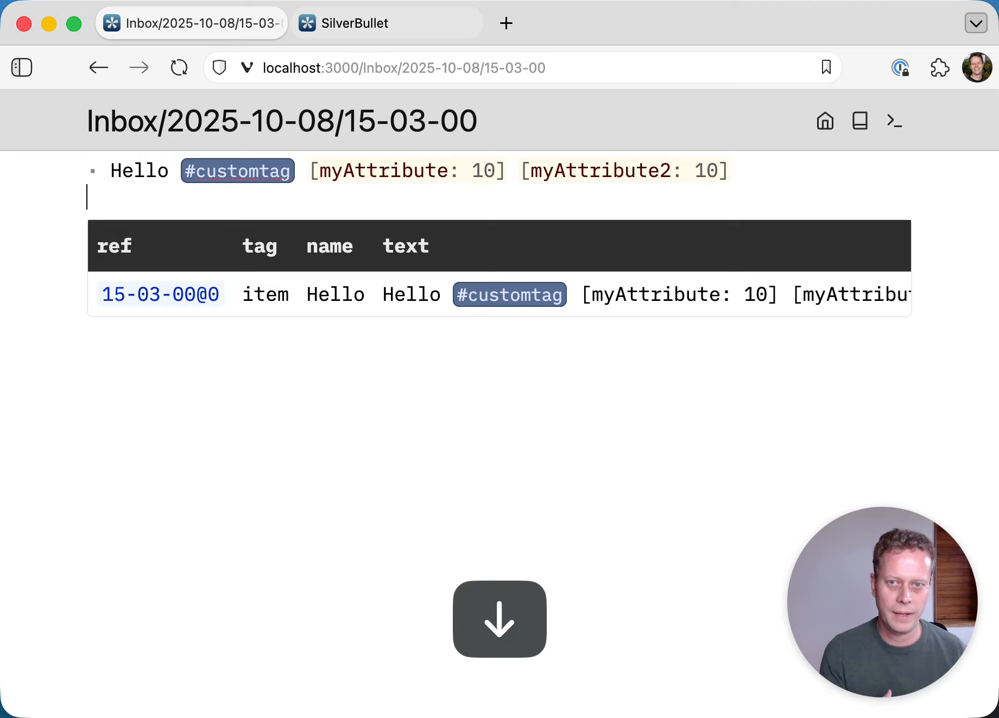
key("Down")
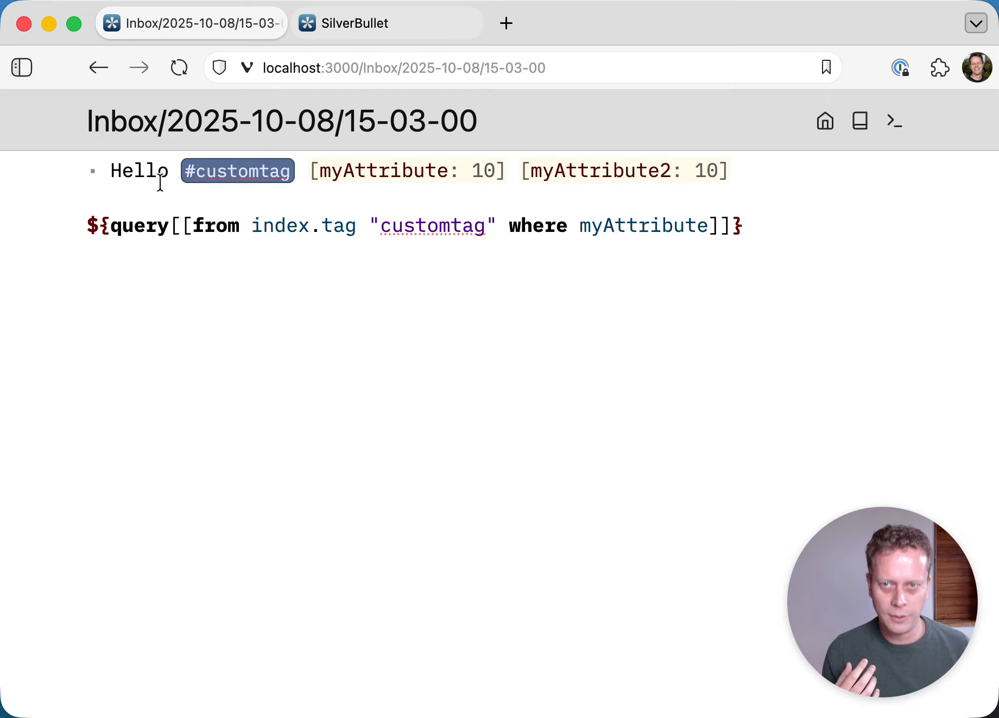
left_click(112, 177)
- Replace the Hello item with a 'Clean the floor' task using /task
key("super+shift+Right")
key("Delete")
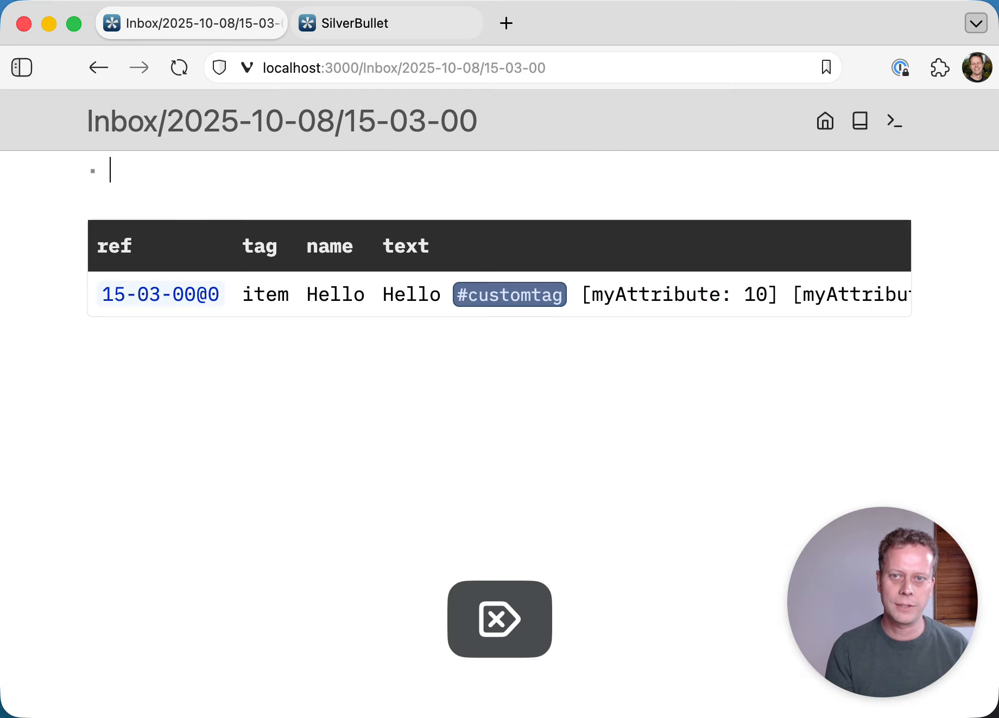
type("/task")
key("Return")
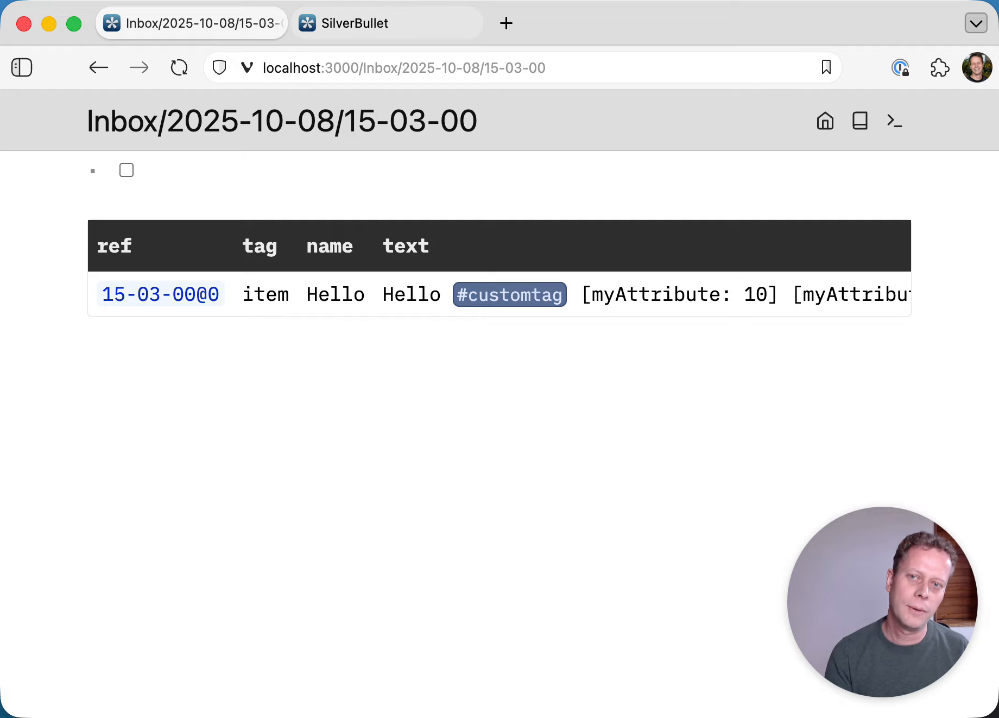
type("Clean ")
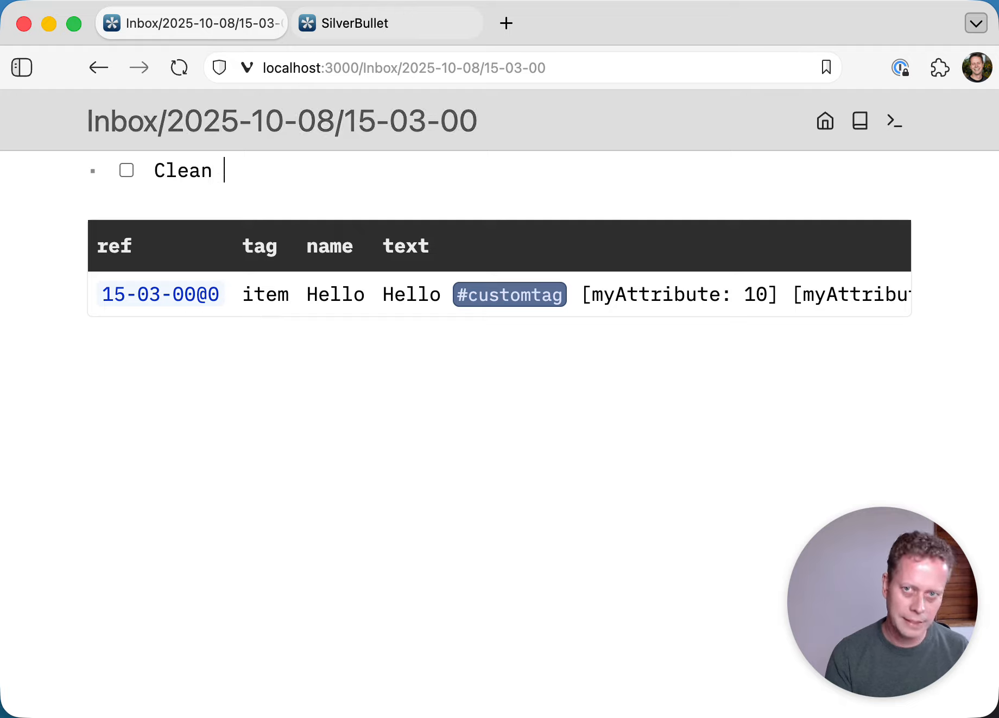
type("the floors")
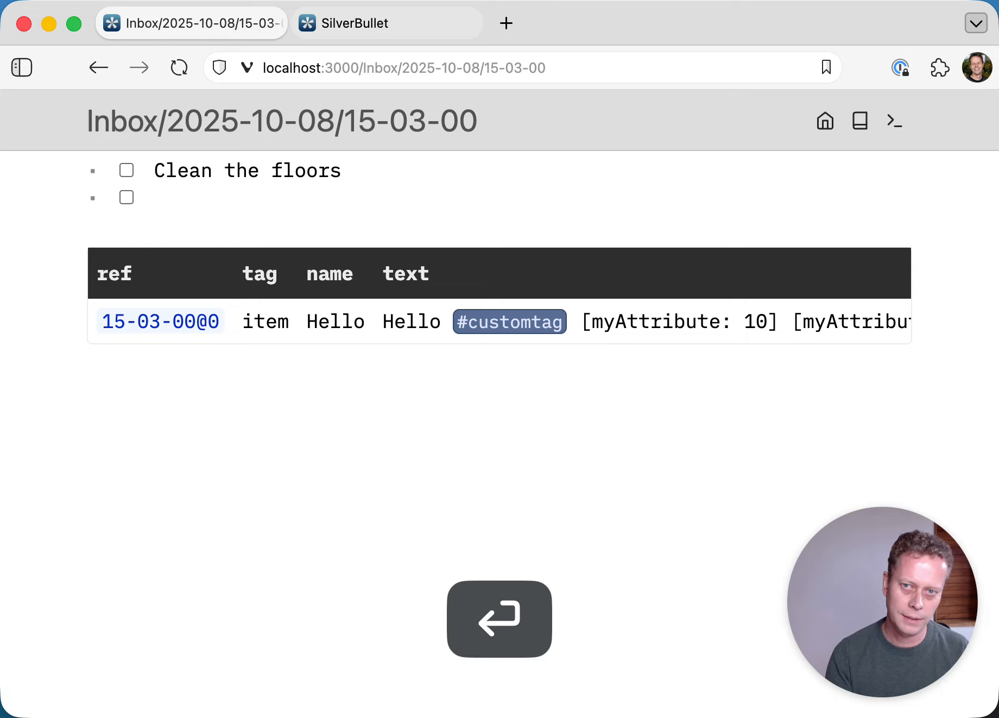
- Add a 'Do the dishes' task due 2025-10-09 and set Clean the floors due 2025-10-07
type("Do the dis")
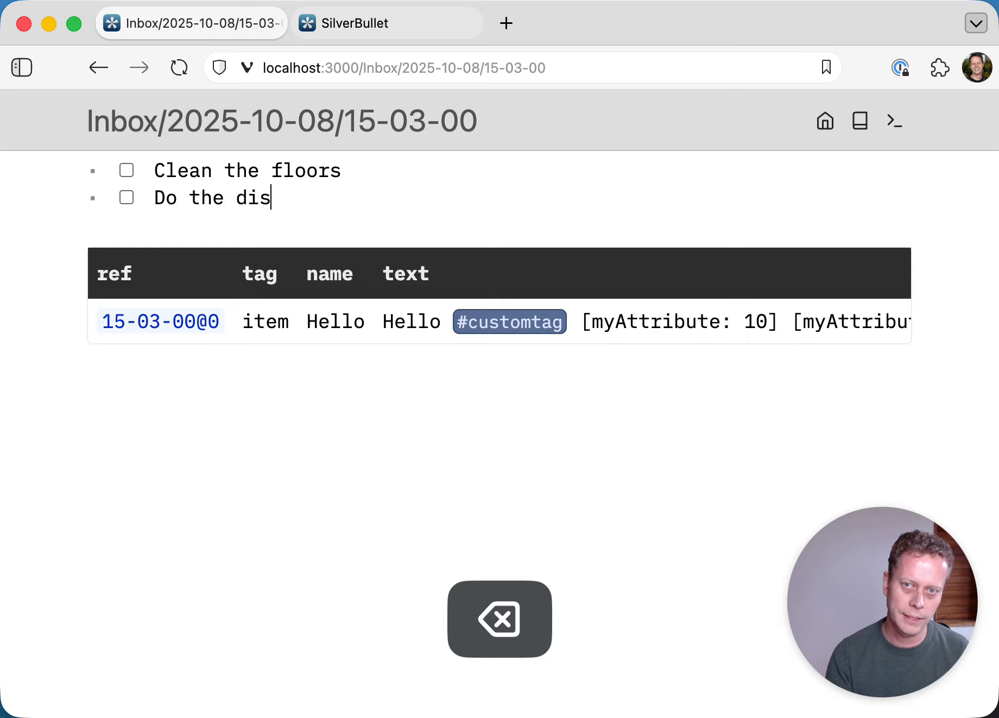
type("hes [")
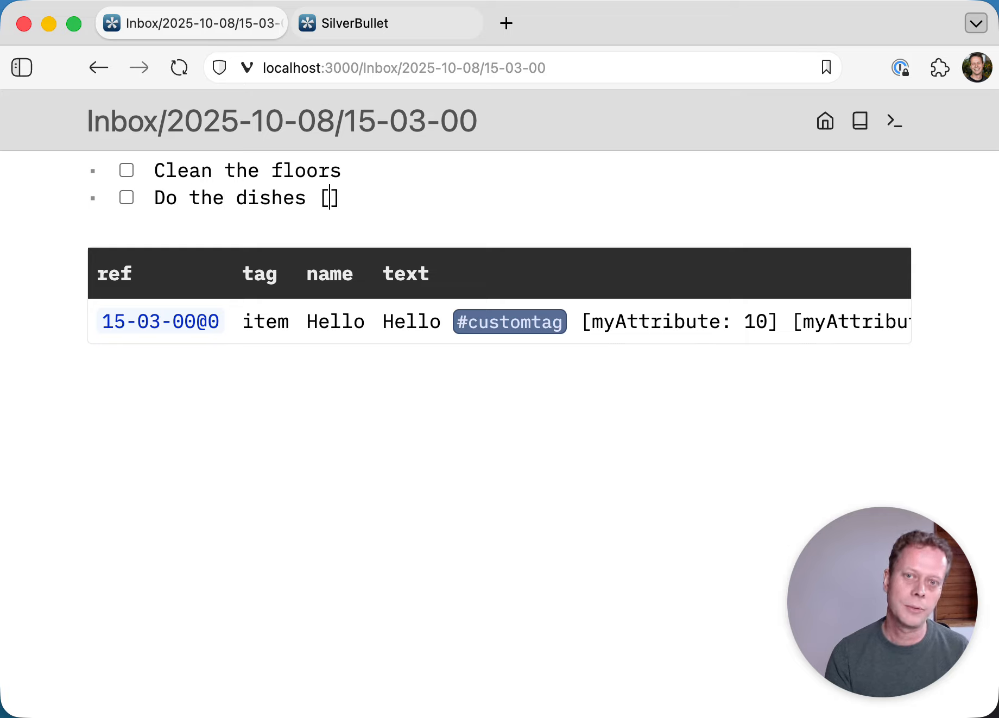
type("dueDueDate")
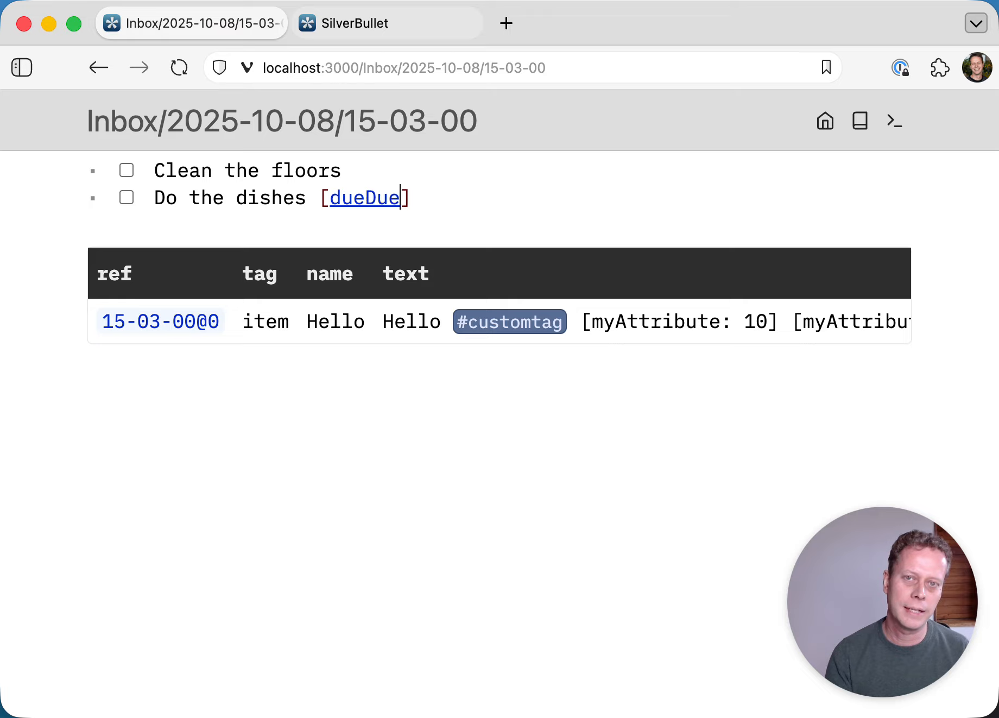
key("alt+BackSpace")
type("dueDate")
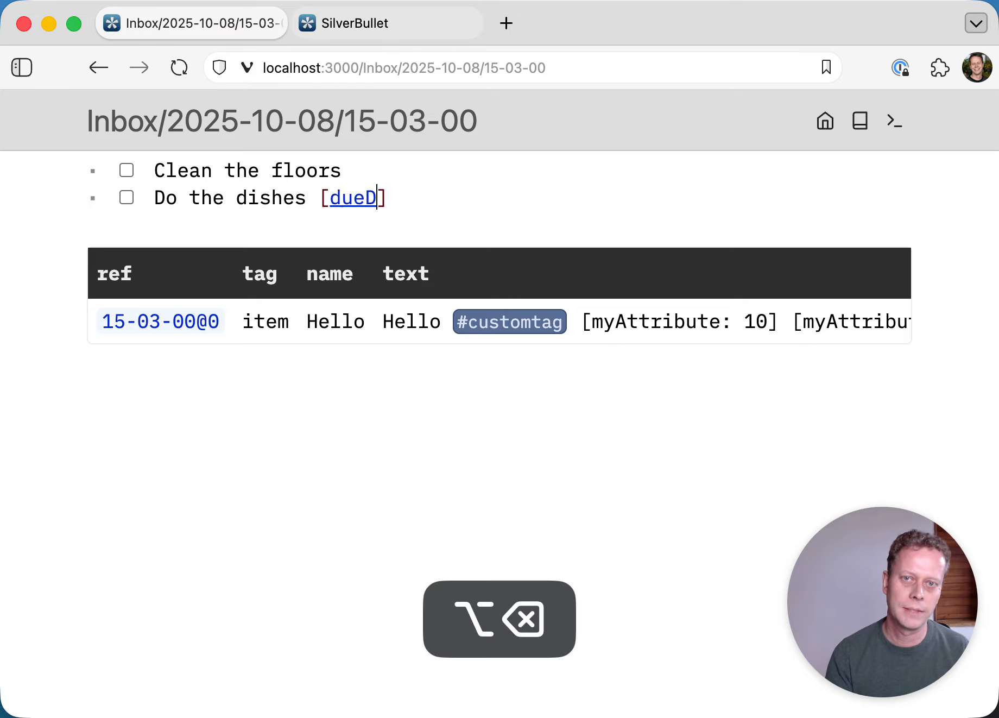
type(": /tomo")
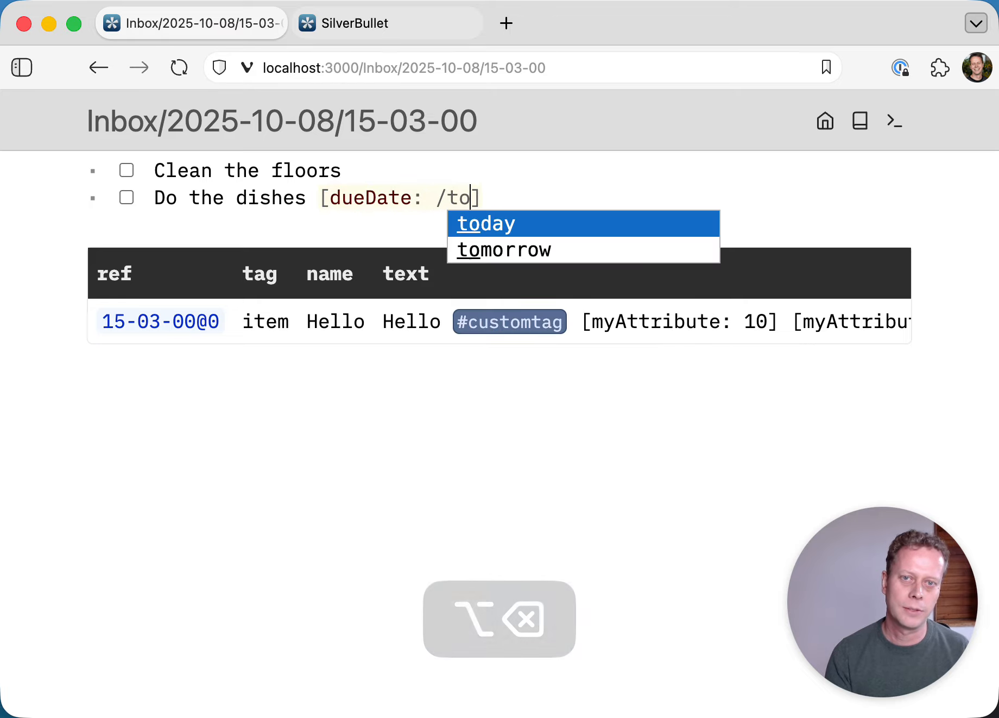
key("Return")
key("Up")
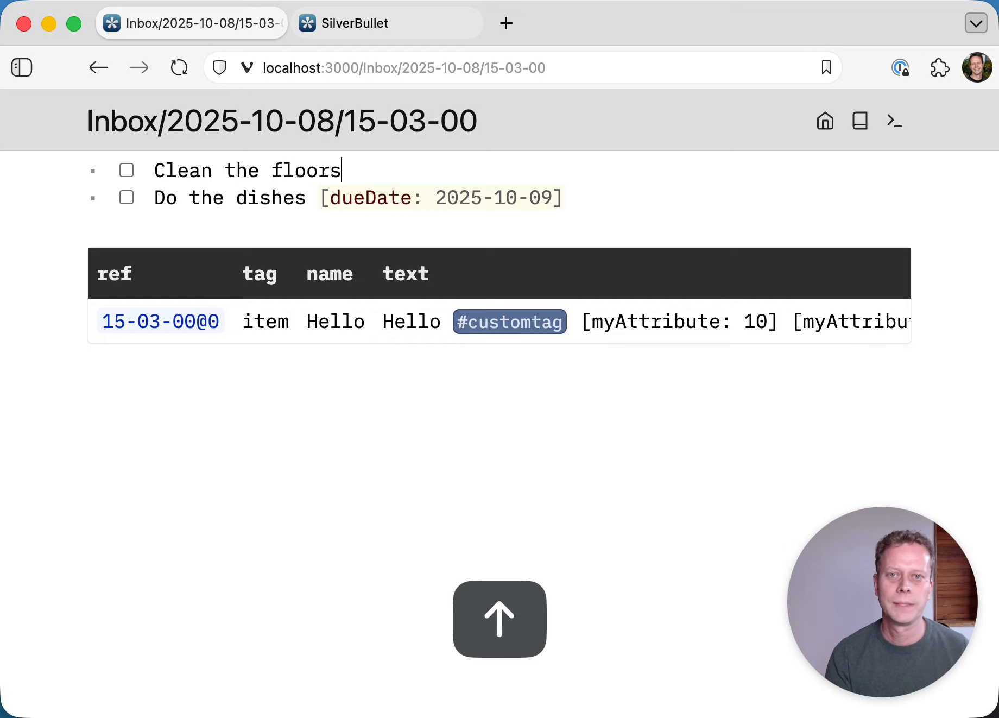
type("[due")
type("Date: /yes")
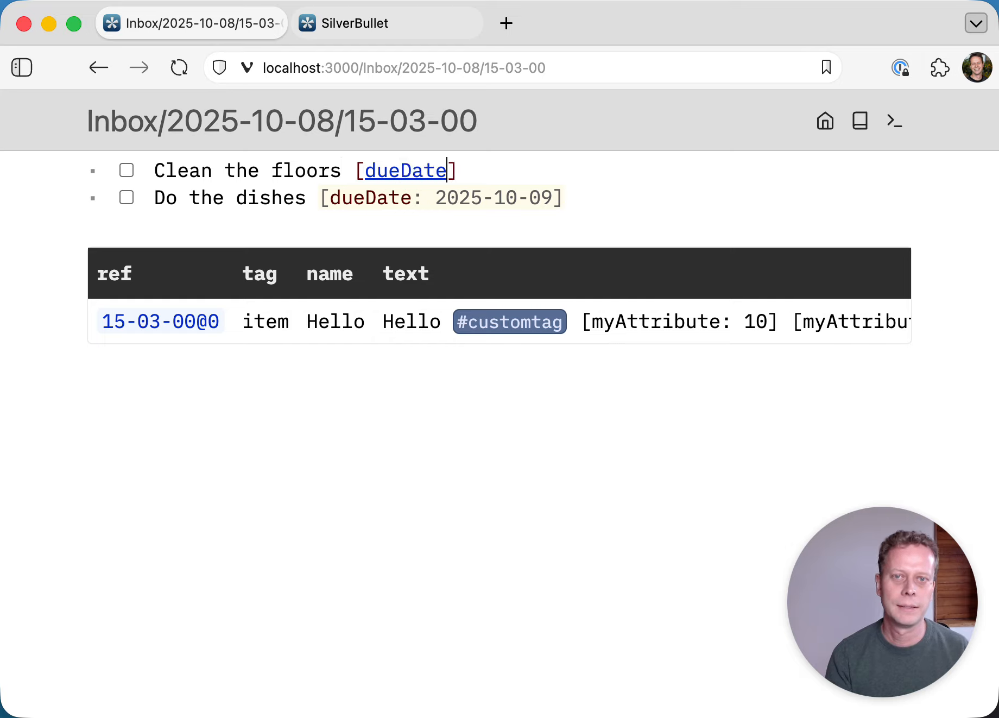
key("Return")
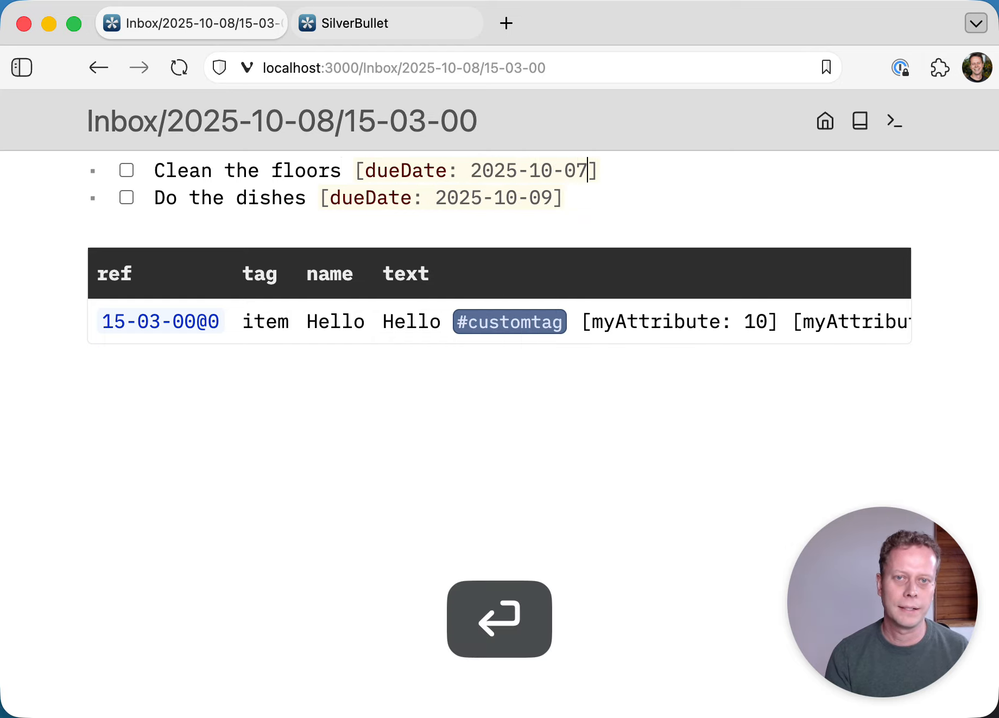
- Change the query to from index.tag "task" with no where clause
key("Down")
key("Down")
key("Down")
key("alt+Left")
key("alt+Left")
key("alt+Left")
key("alt+Left")
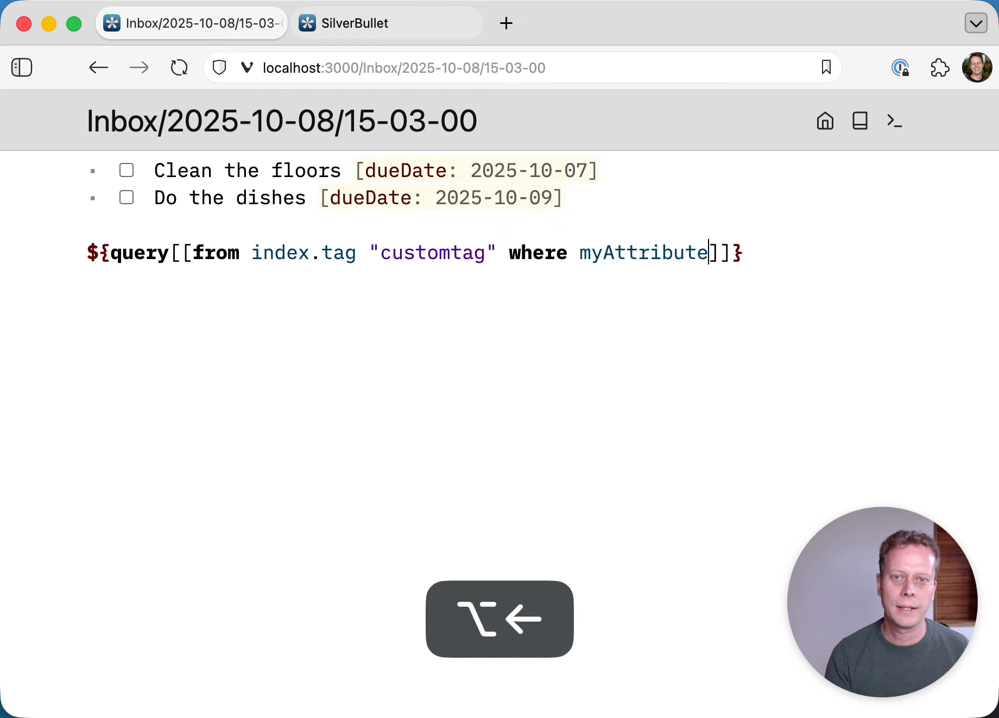
key("alt+BackSpace")
type("task")
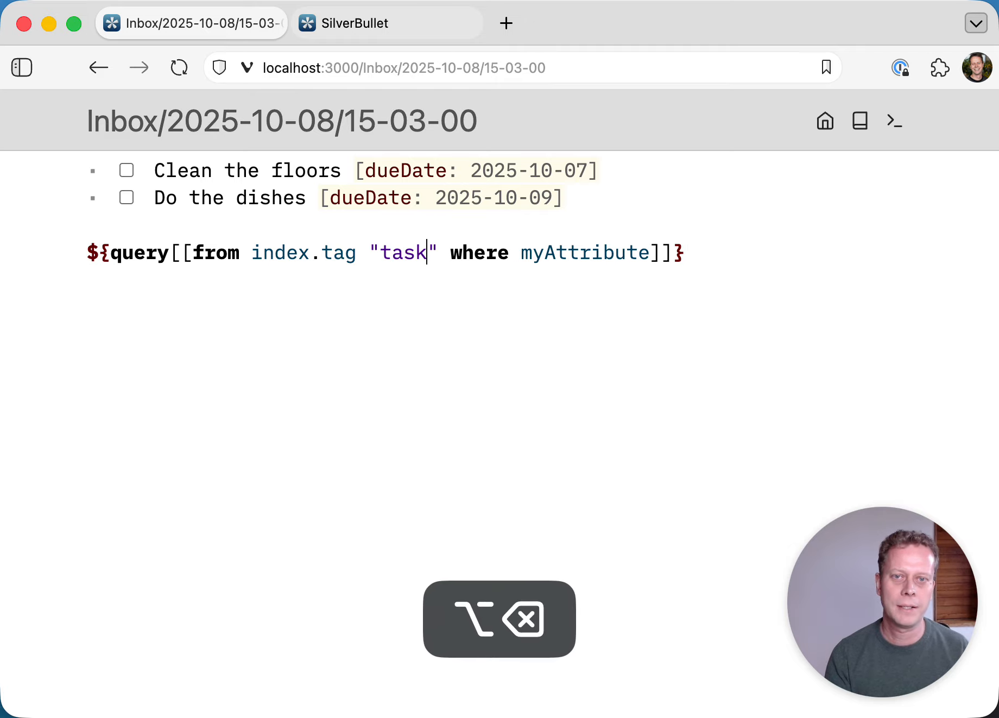
key("Right")
key("alt+Delete")
key("alt+Delete")
key("Up")
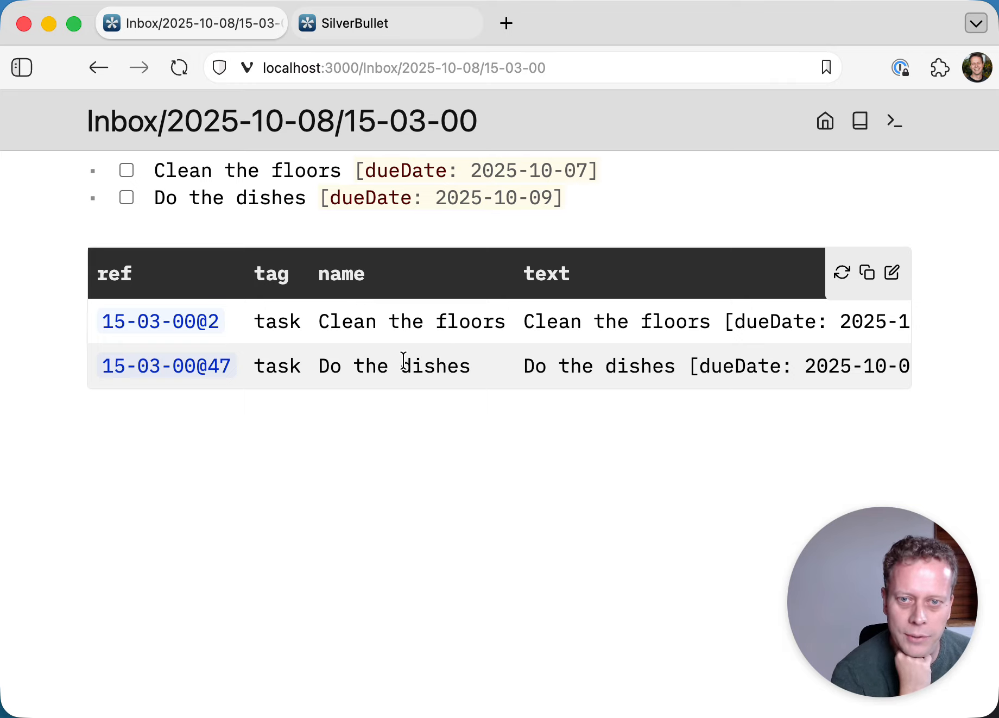
- Tick Do the dishes as done and refresh the task query table
scroll(417, 362, "right", 5)
scroll(421, 362, "left", 3)
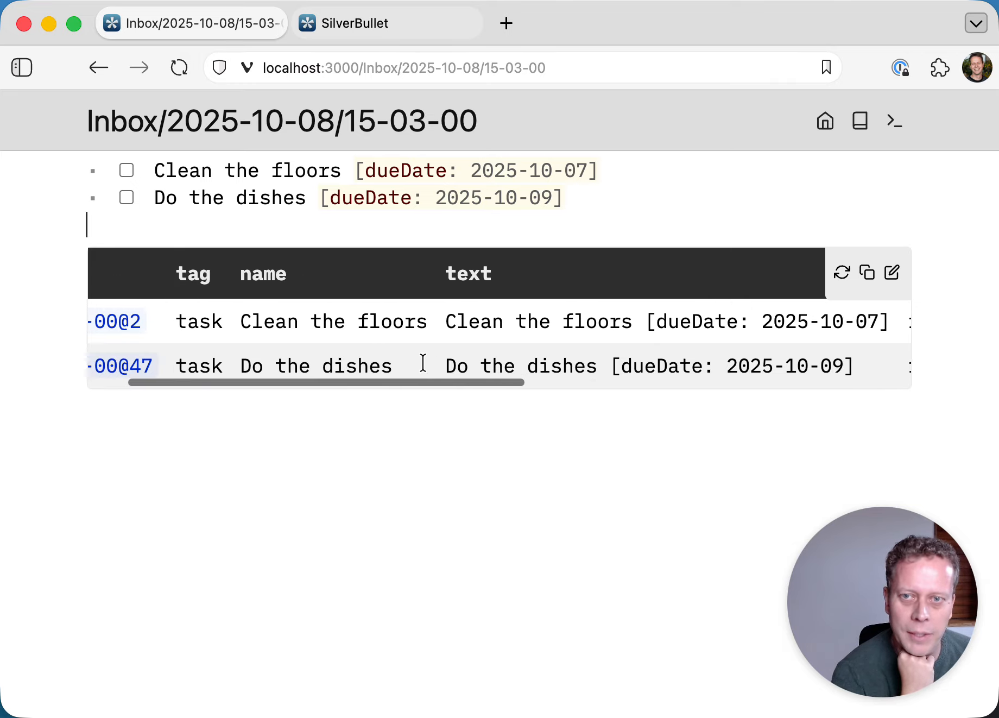
scroll(424, 362, "right", 6)
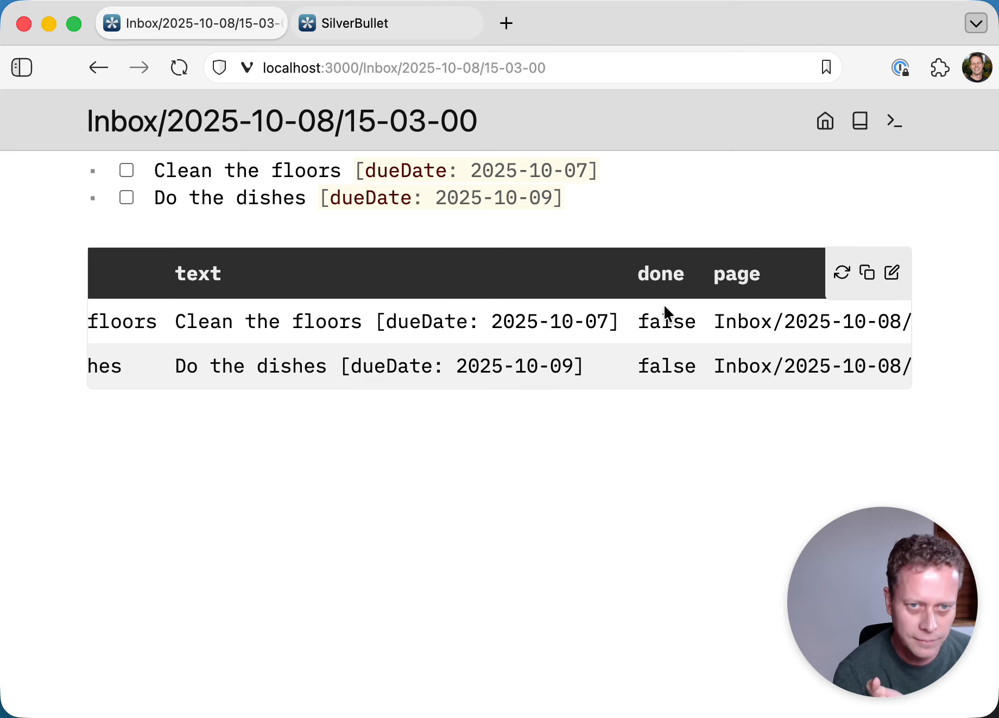
left_click(126, 199)
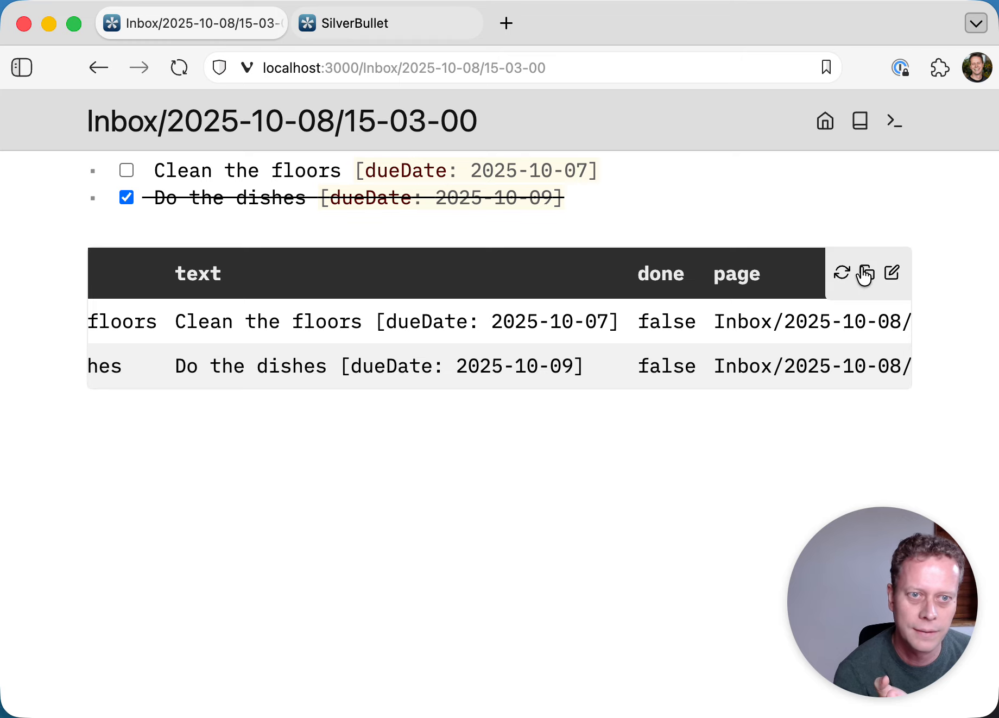
left_click(846, 282)
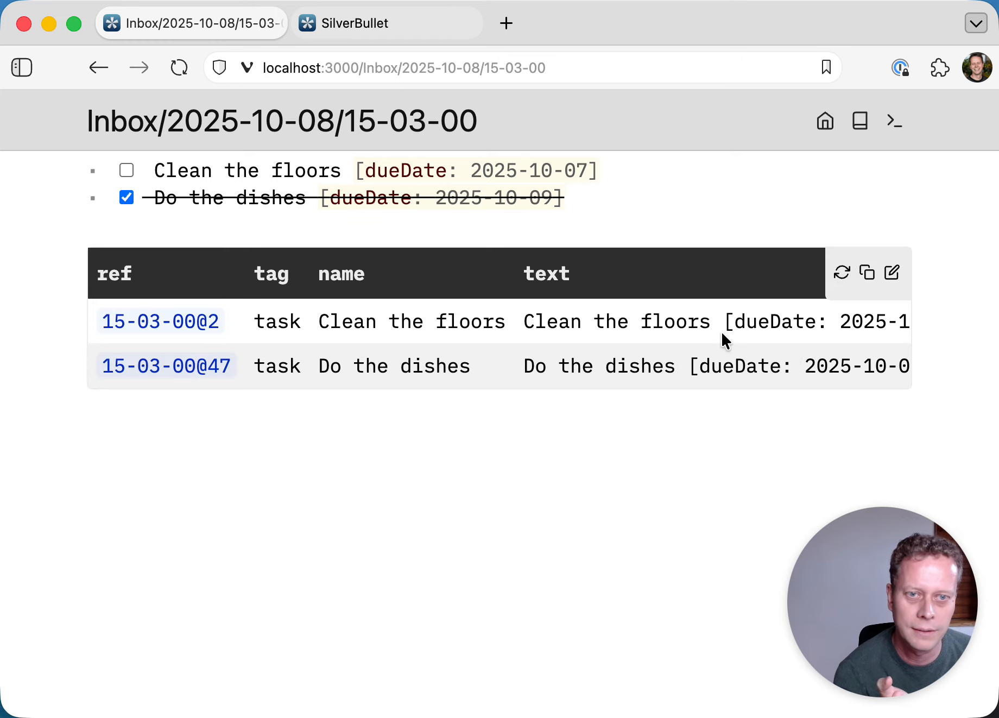
- Scroll the table to verify the done column reads true for Do the dishes
scroll(722, 339, "right", 10)
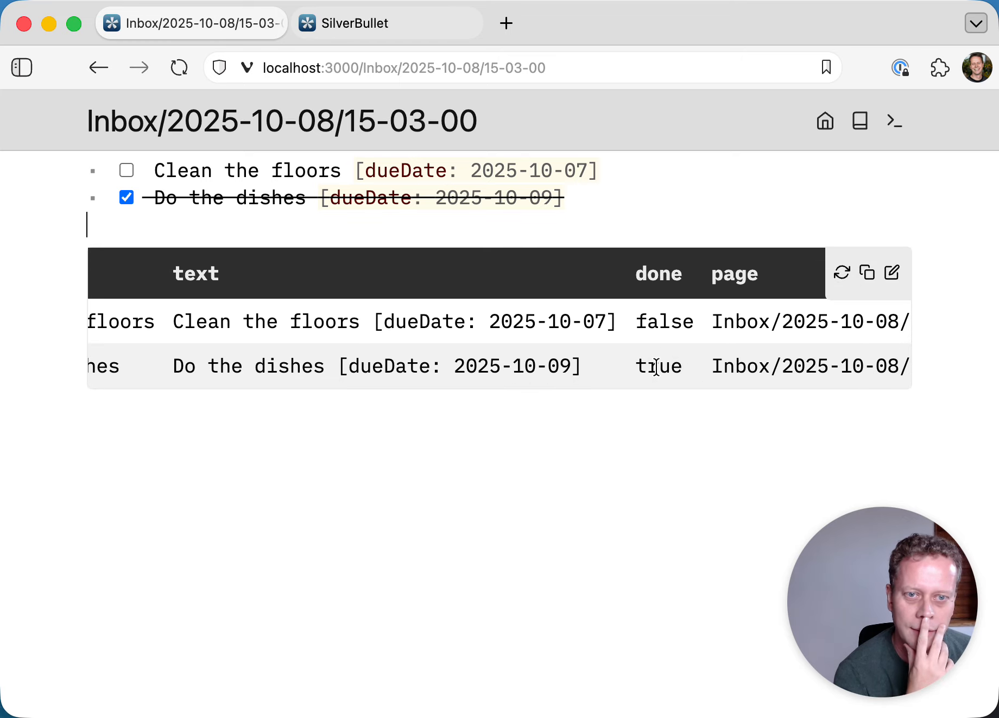
double_click(656, 367)
scroll(656, 367, "right", 5)
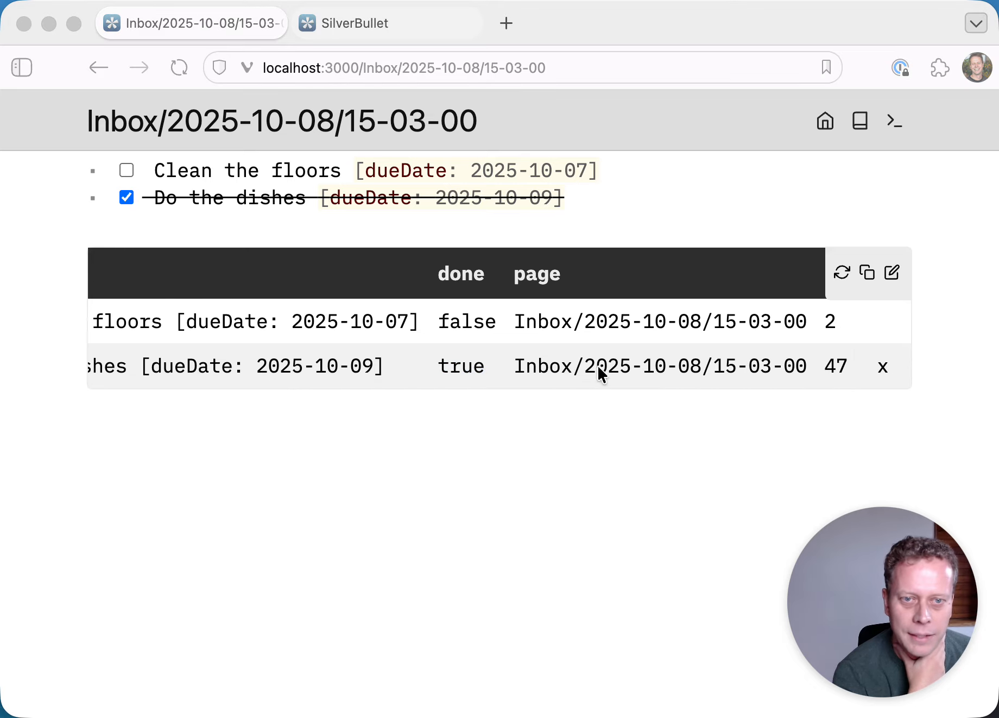
scroll(597, 373, "right", 5)
scroll(611, 371, "right", 1)
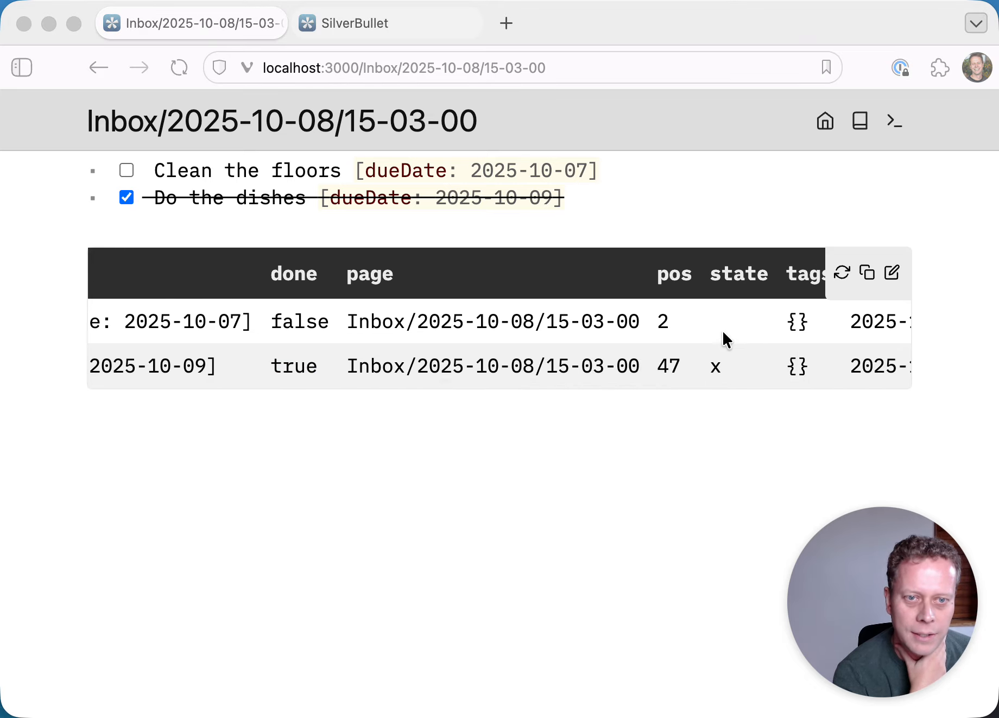
left_click(715, 368)
scroll(722, 371, "right", 6)
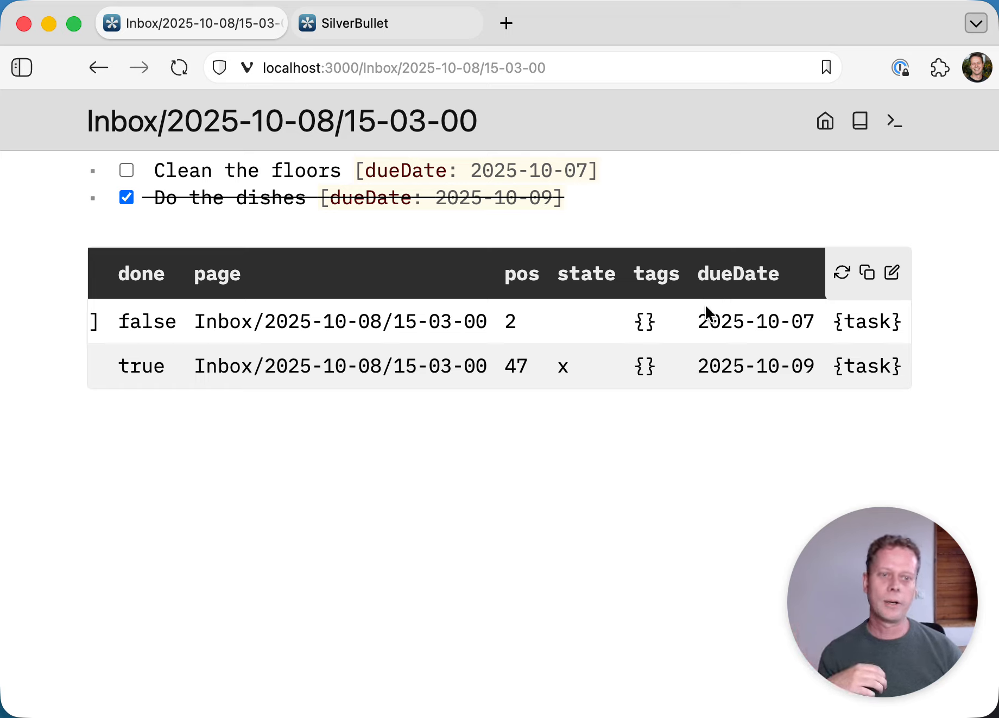
key("Down")
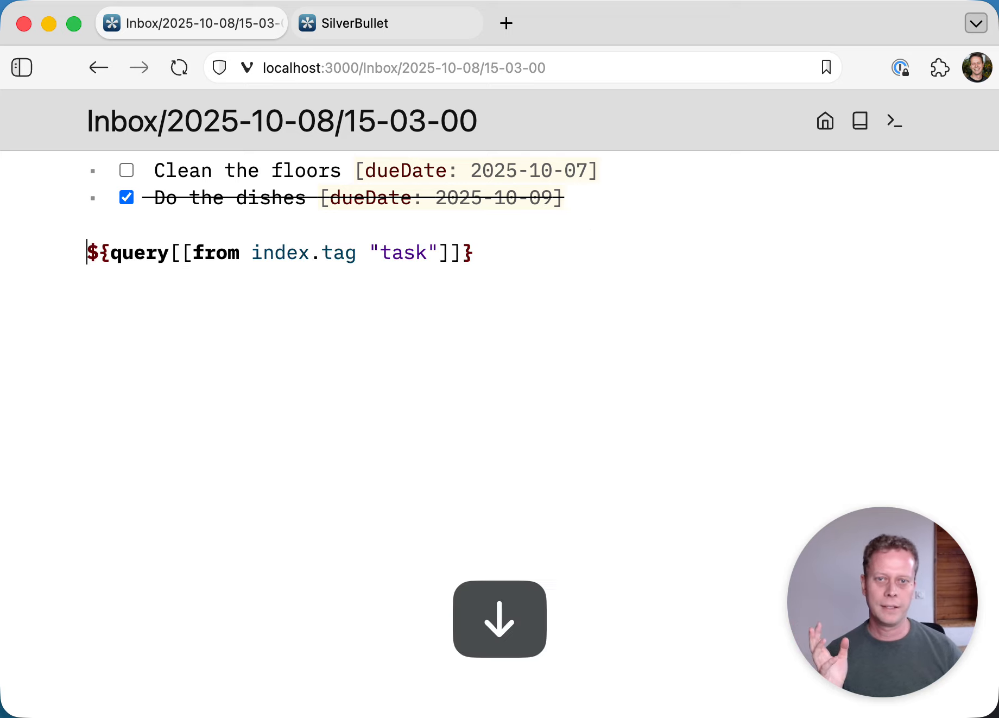
left_click(437, 253)
- Add 'where not done' to the task query so only Clean the floors is listed
type("wh")
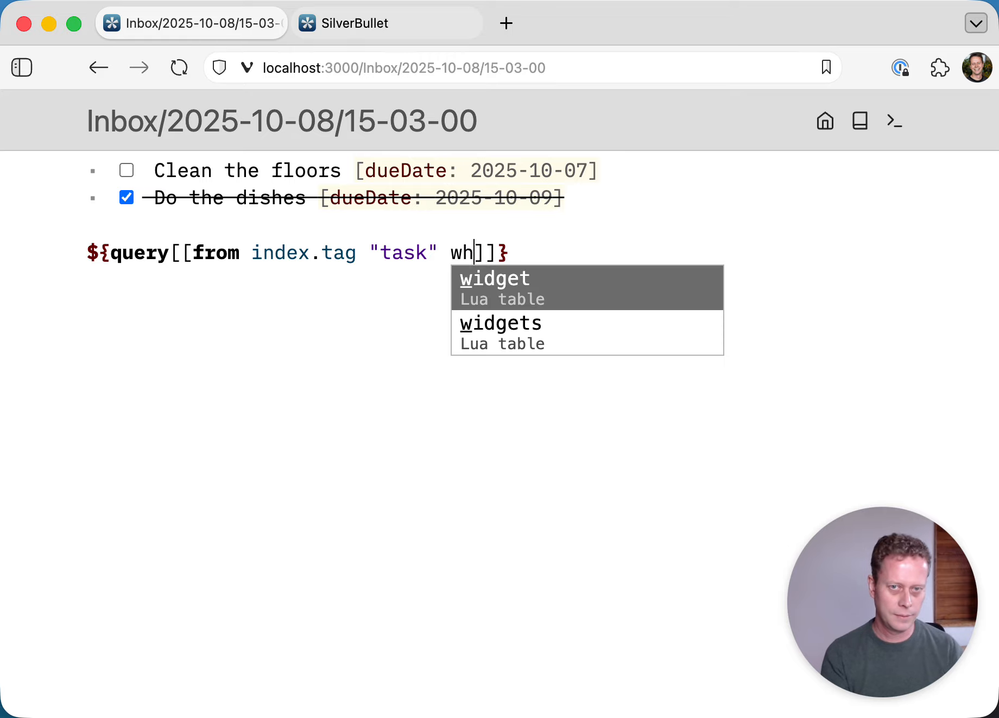
type("ere not done")
key("Up")
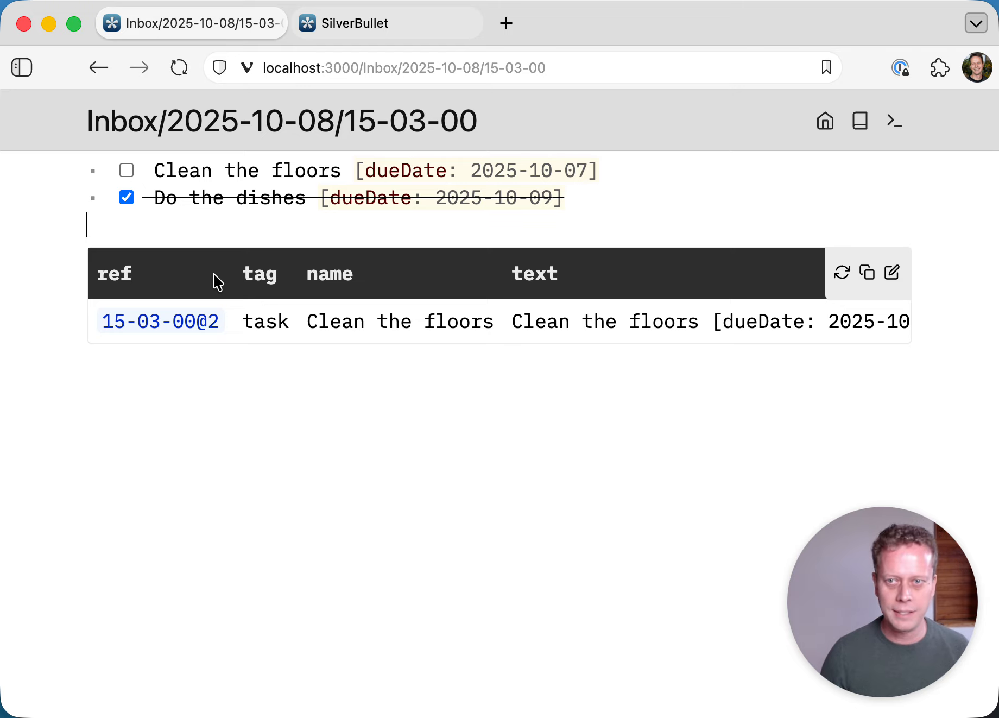
key("Down")
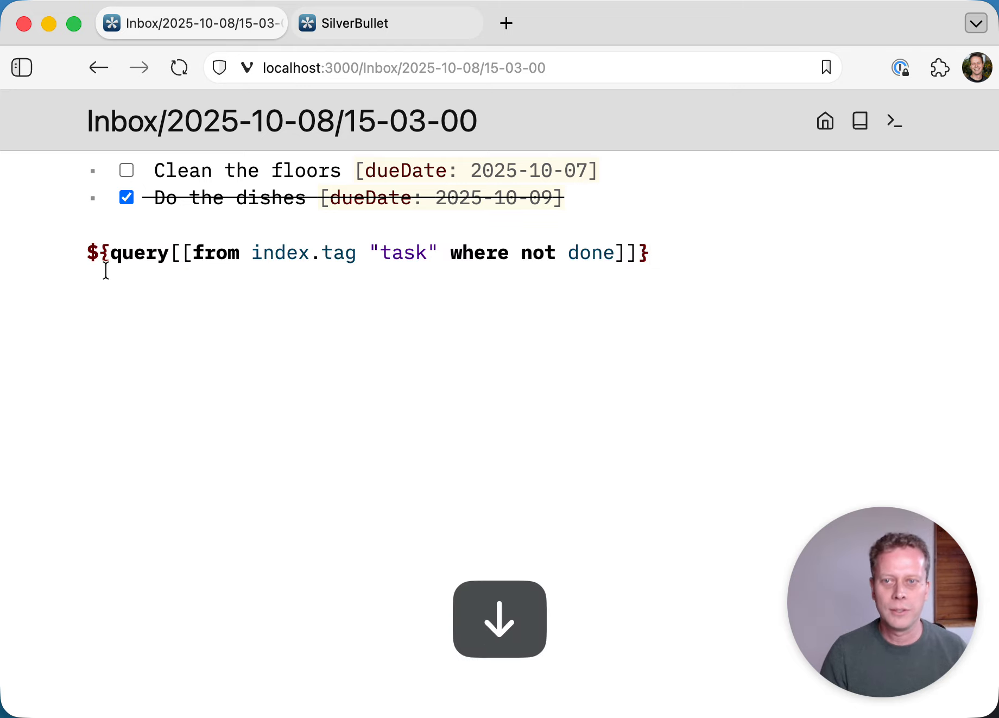
- Wrap the query in template.each(..., templates.taskItem) to render Clean the floors as a checkbox task
left_click(110, 253)
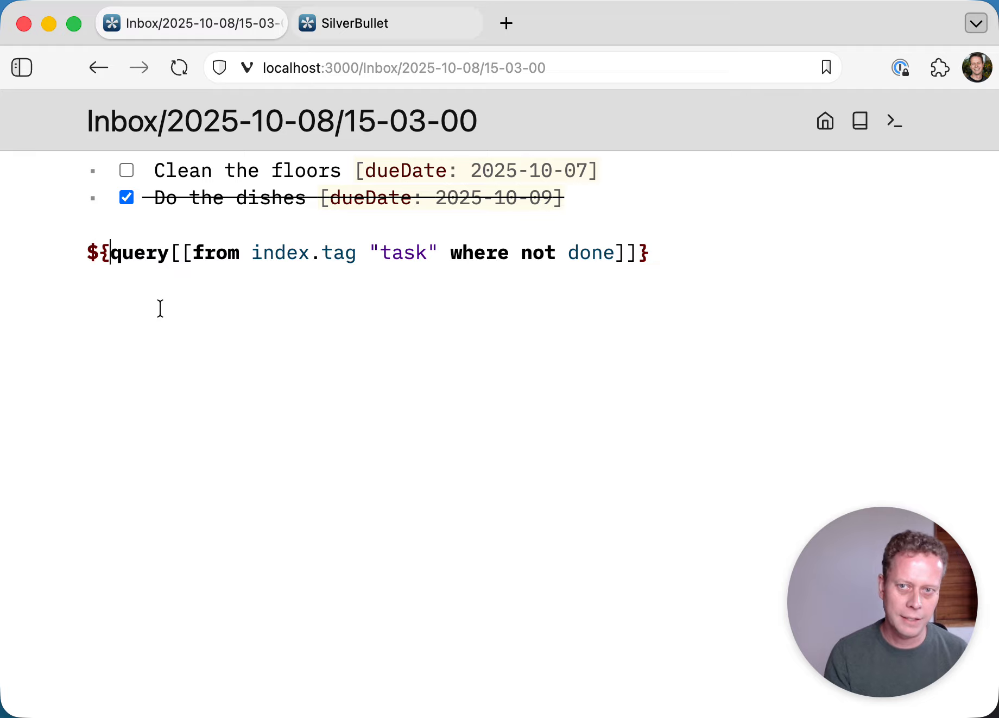
type("template.")
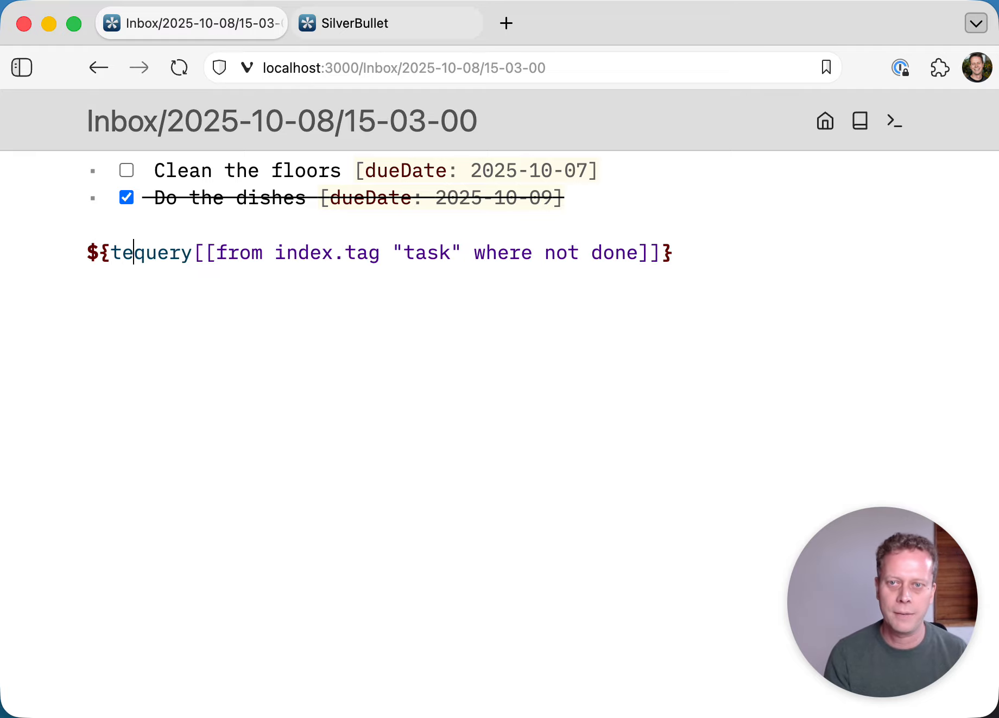
type("each(")
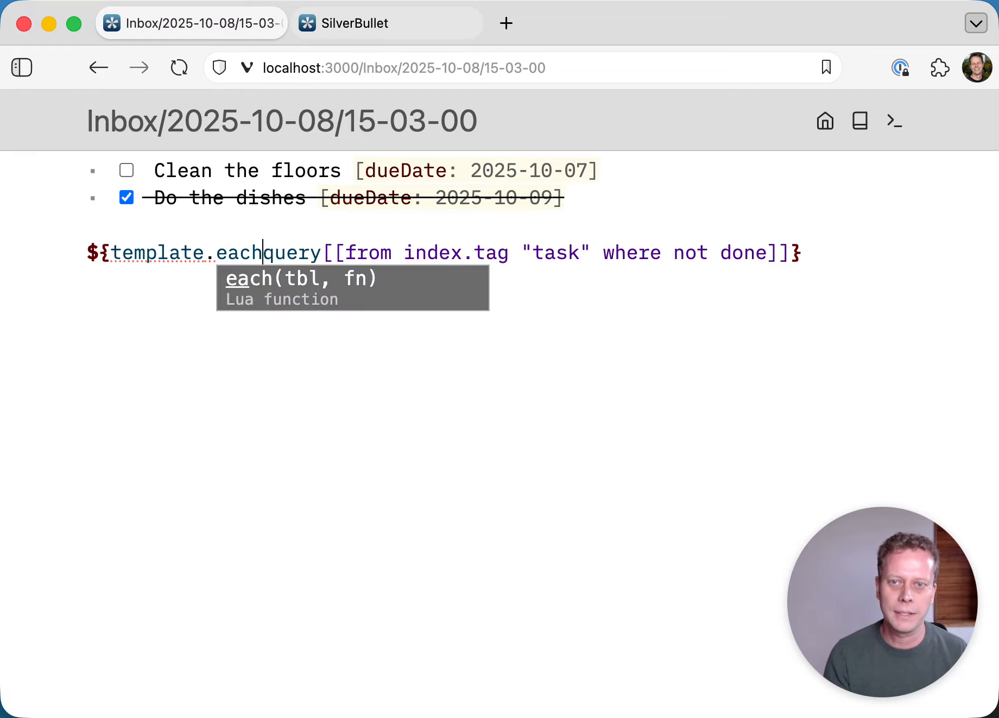
key("super+Right")
key("Left")
key("Left")
key("Right")
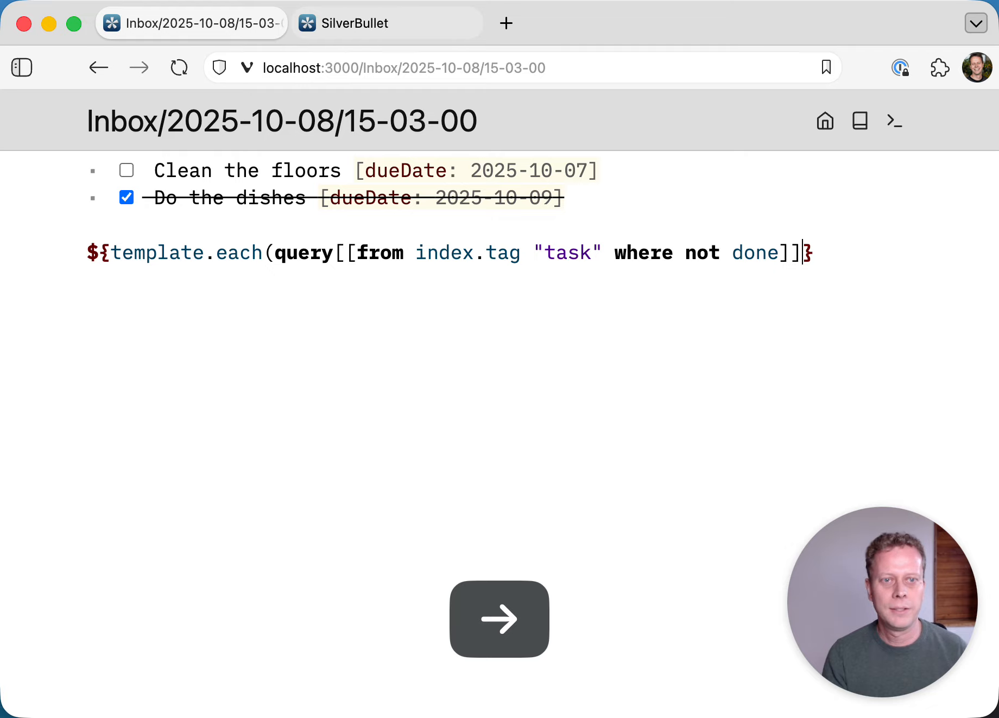
type(", templates")
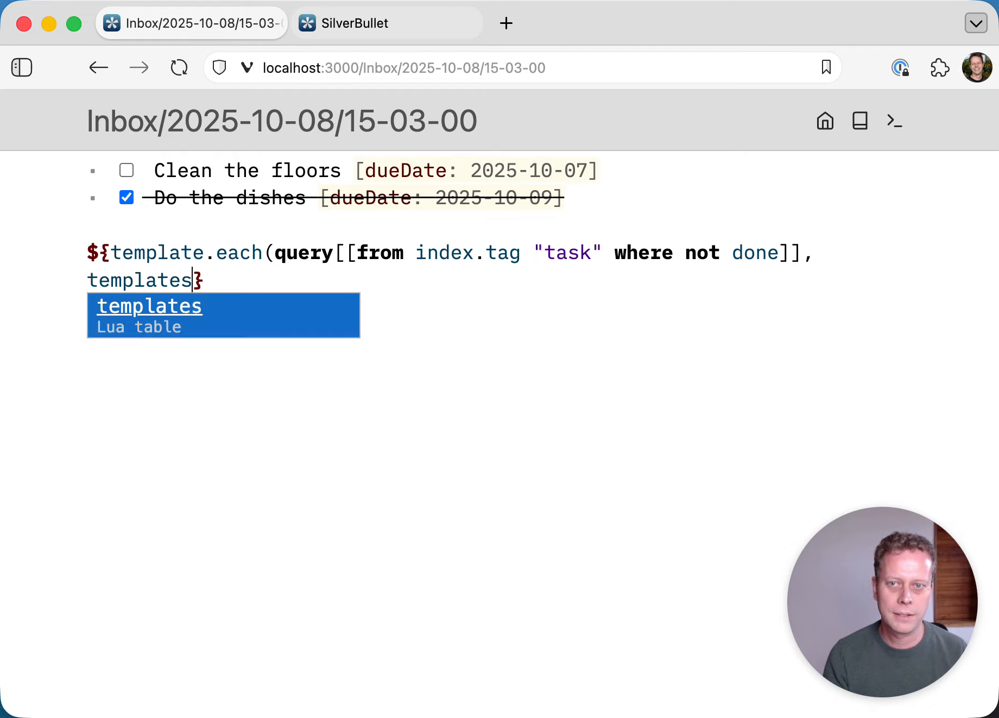
type(".task")
key("Return")
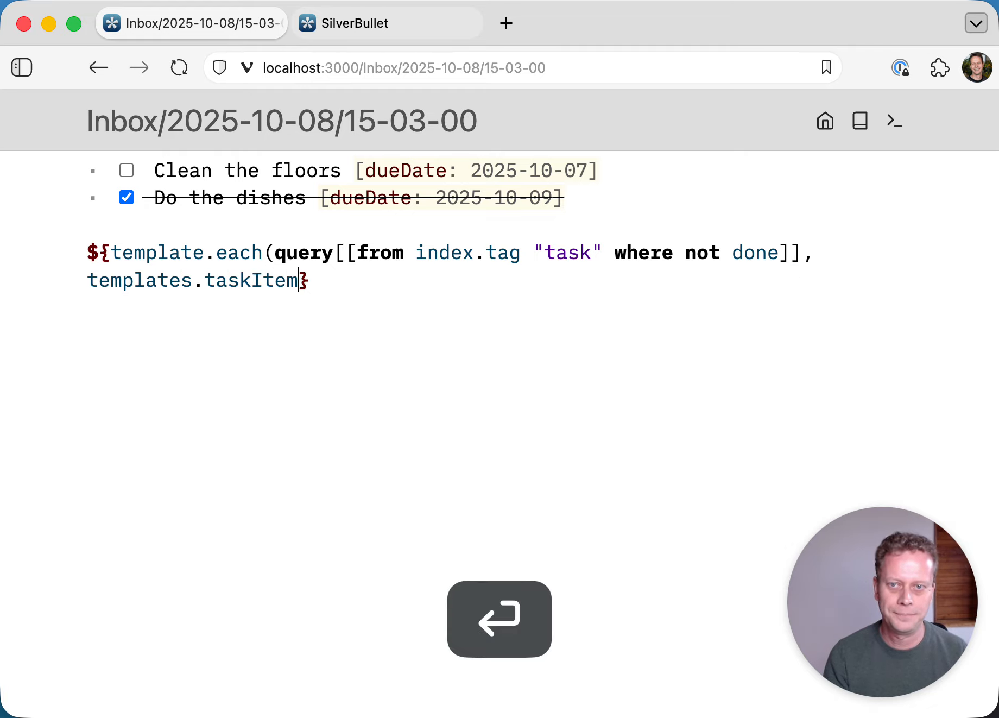
key("Up")
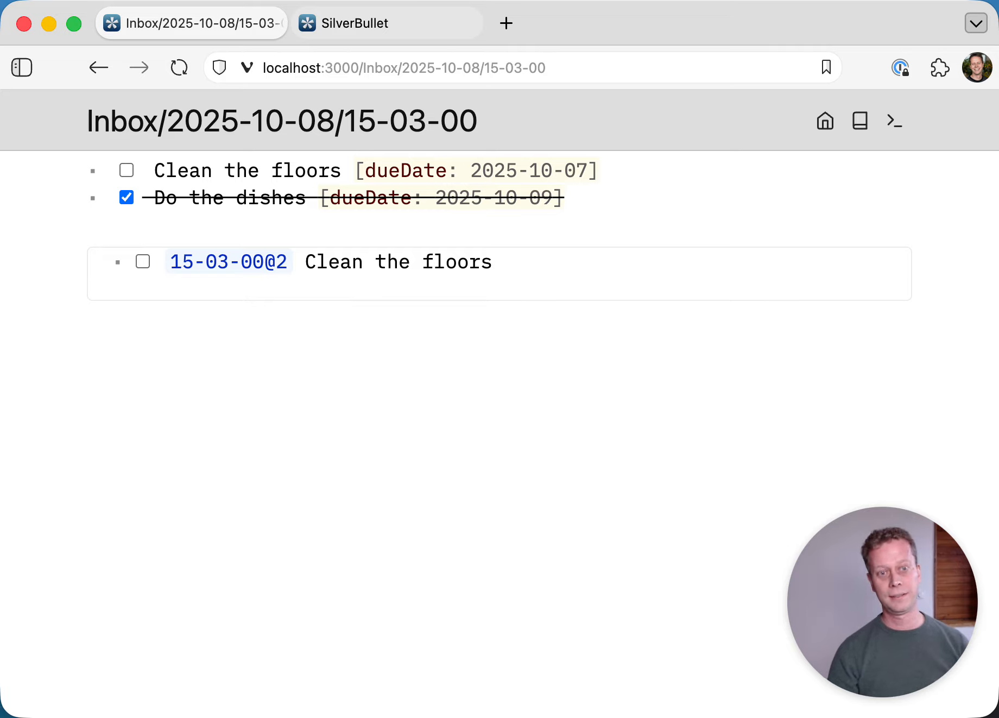
- Highlight the Clean the floors text in the rendered task list, then deselect it
mouse_move(364, 270)
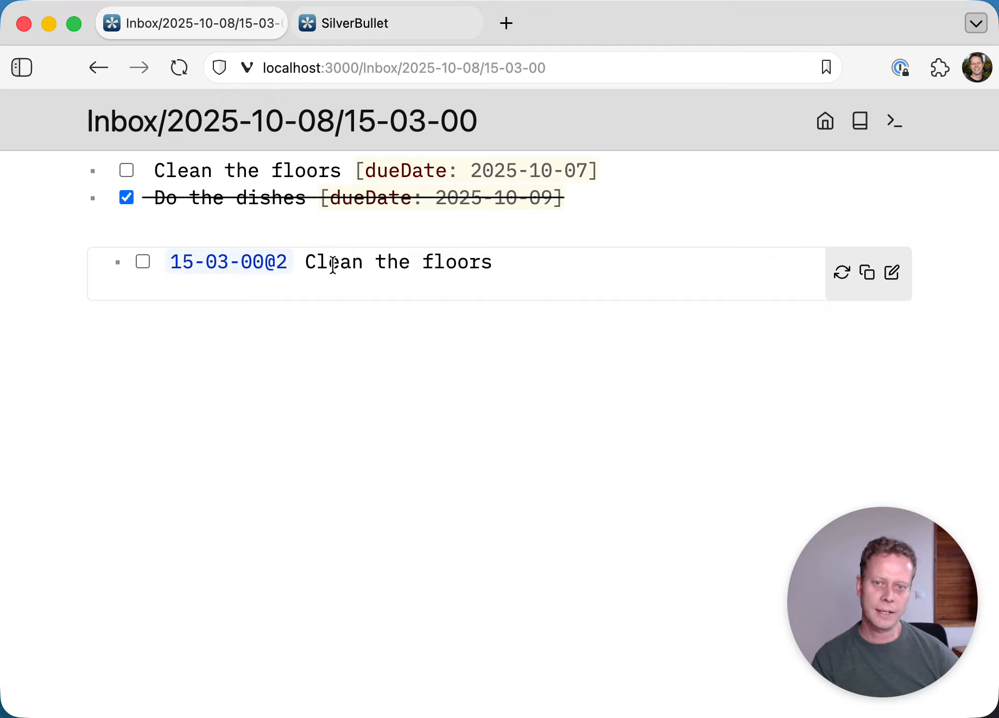
left_click_drag(333, 265, 431, 262)
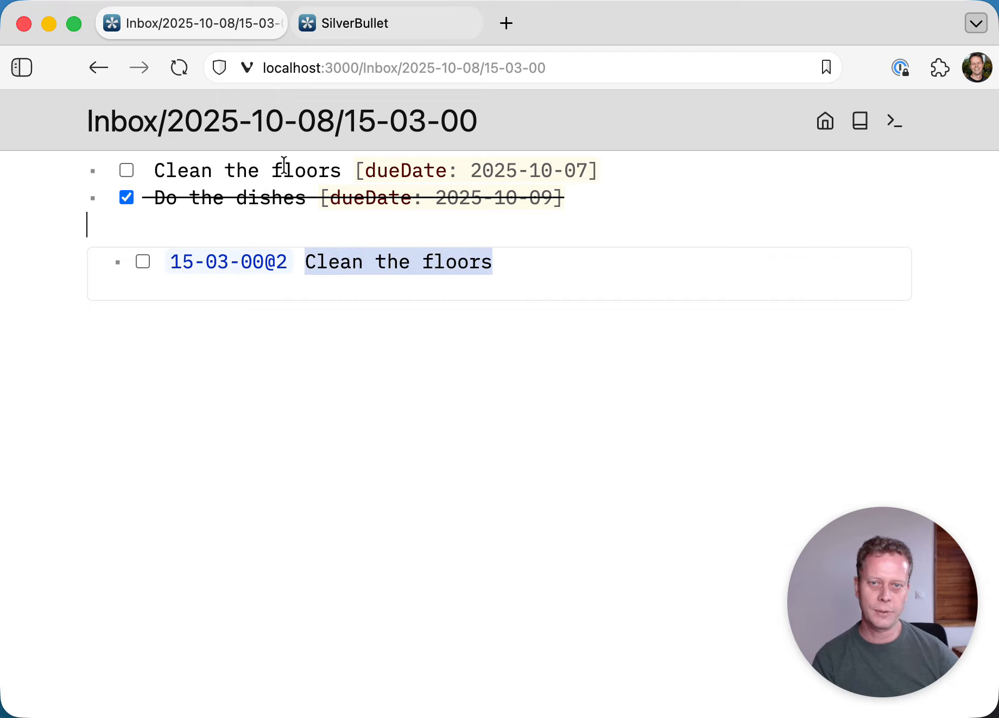
mouse_move(525, 265)
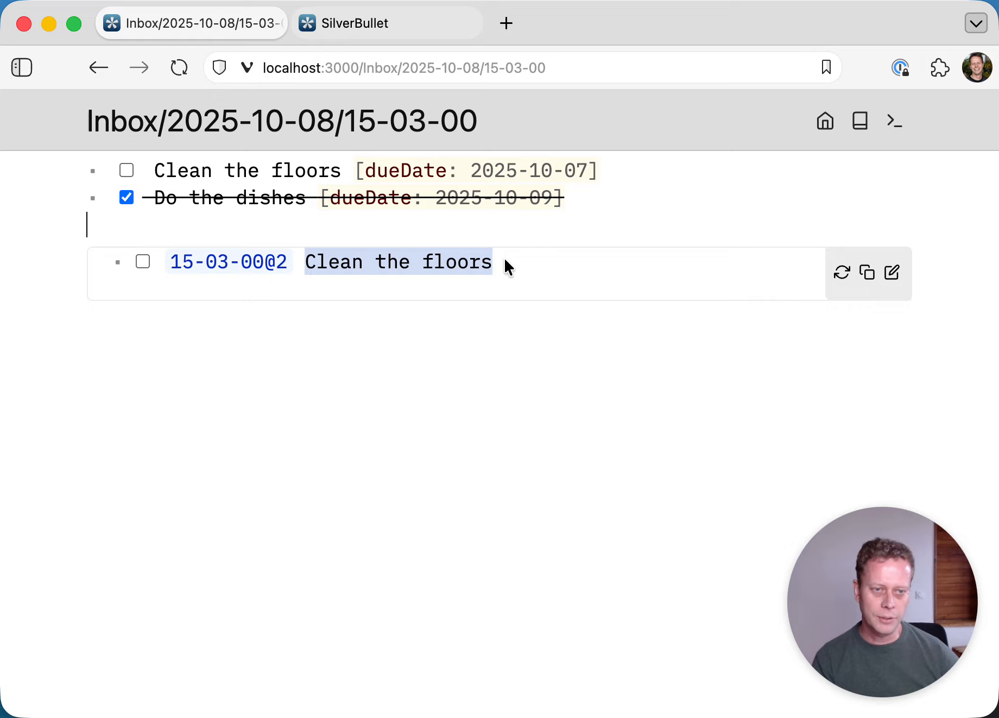
left_click(502, 258)
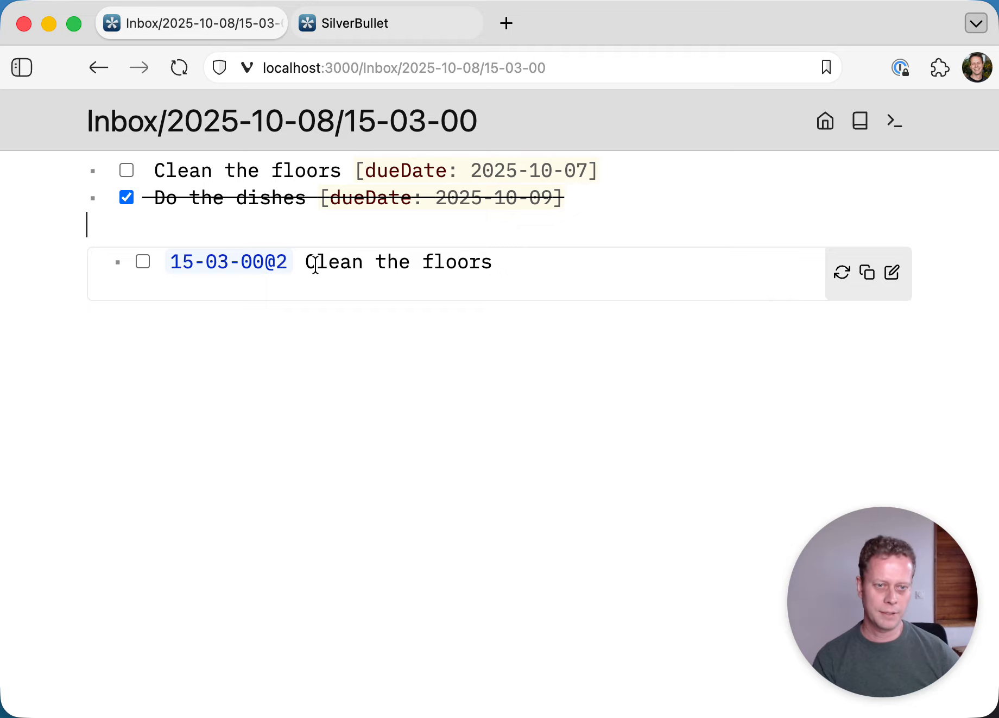
- Toggle the embedded Clean the floors checkbox several times, ending with it unchecked
left_click(143, 262)
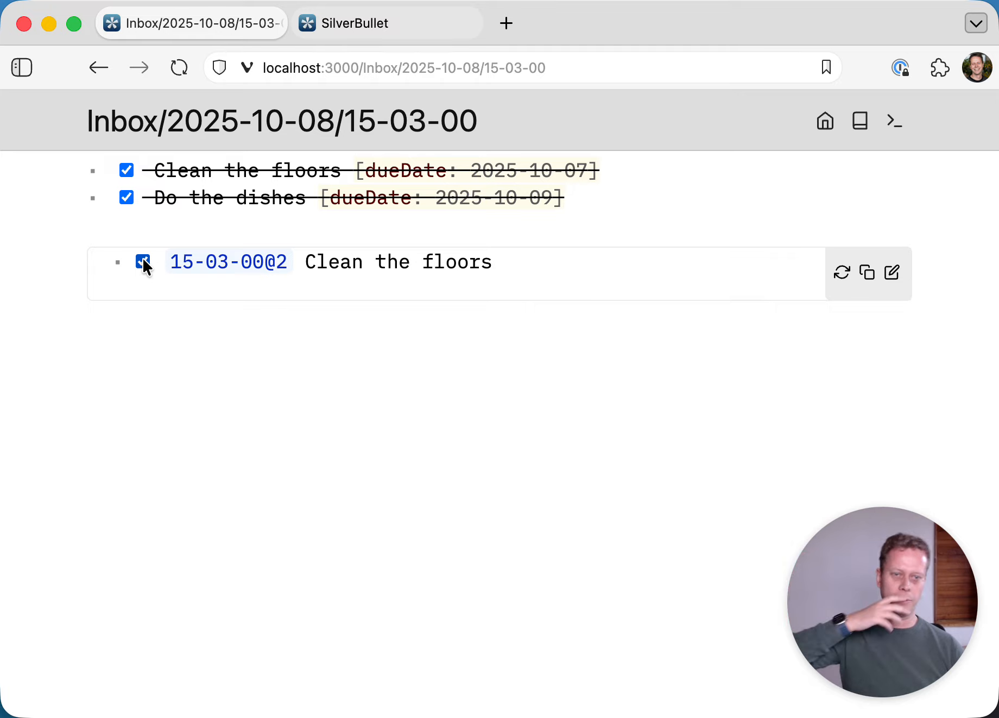
left_click(144, 262)
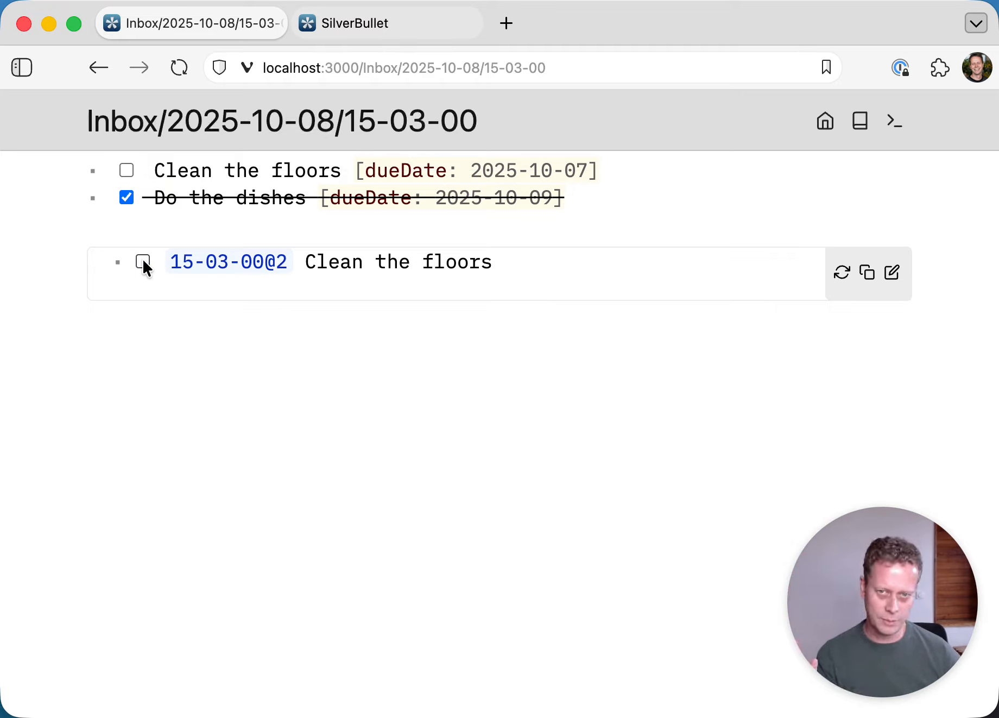
left_click(144, 262)
left_click(144, 261)
left_click(143, 262)
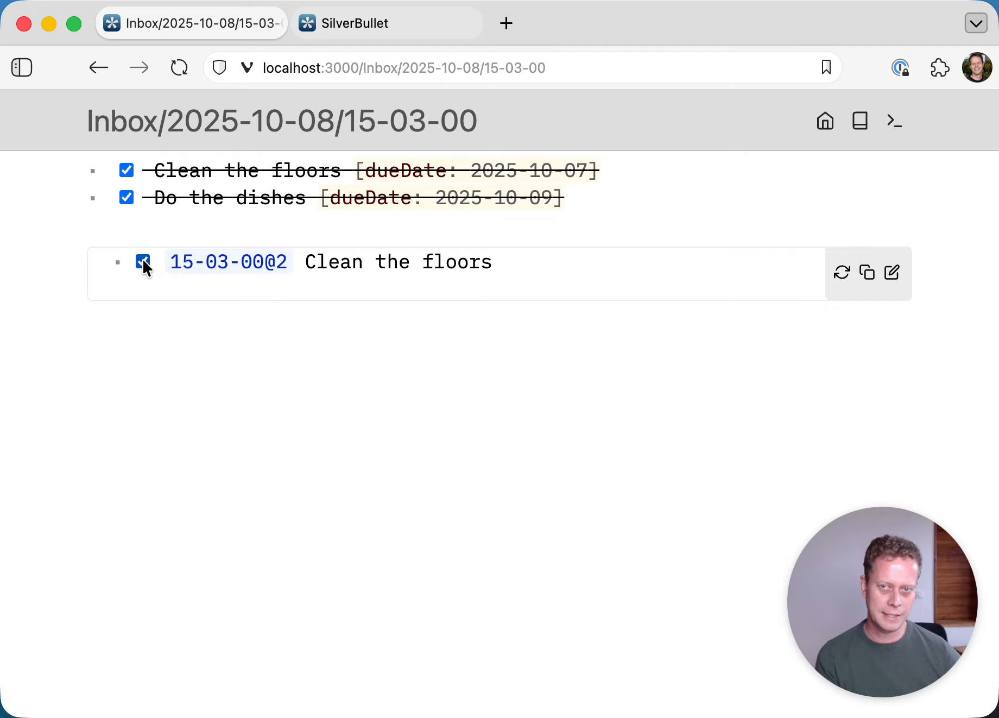
left_click(144, 262)
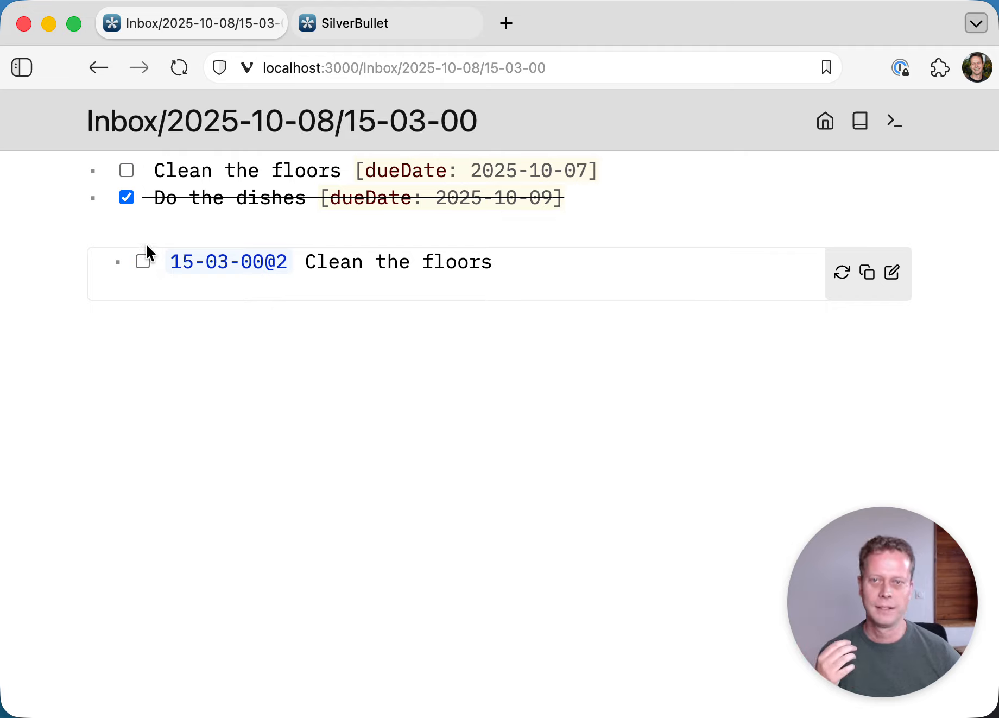
left_click(156, 226)
key("Down")
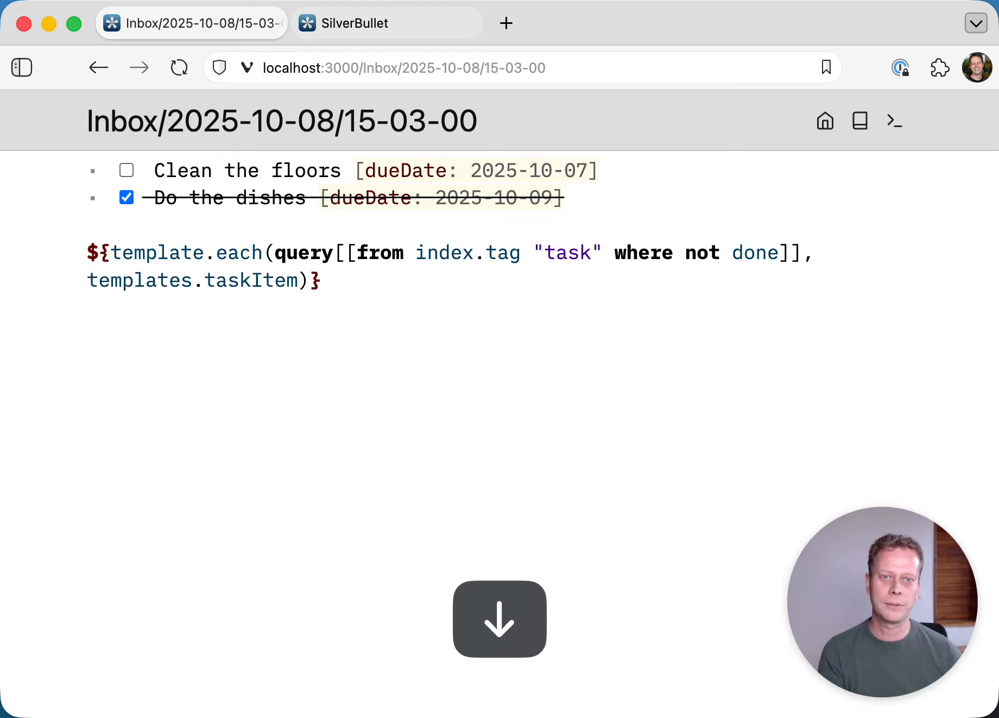
- Move the open-tasks query from the Inbox note onto a new page named TASKS
key("shift+Down")
key("super+x")
key("super+k")
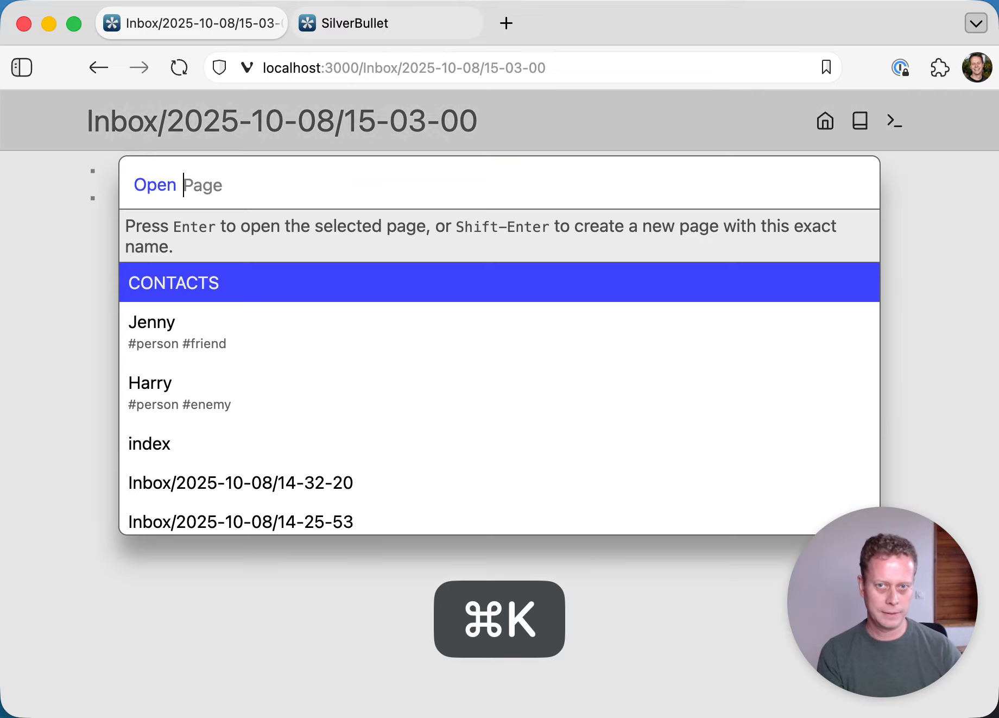
type("TASKS")
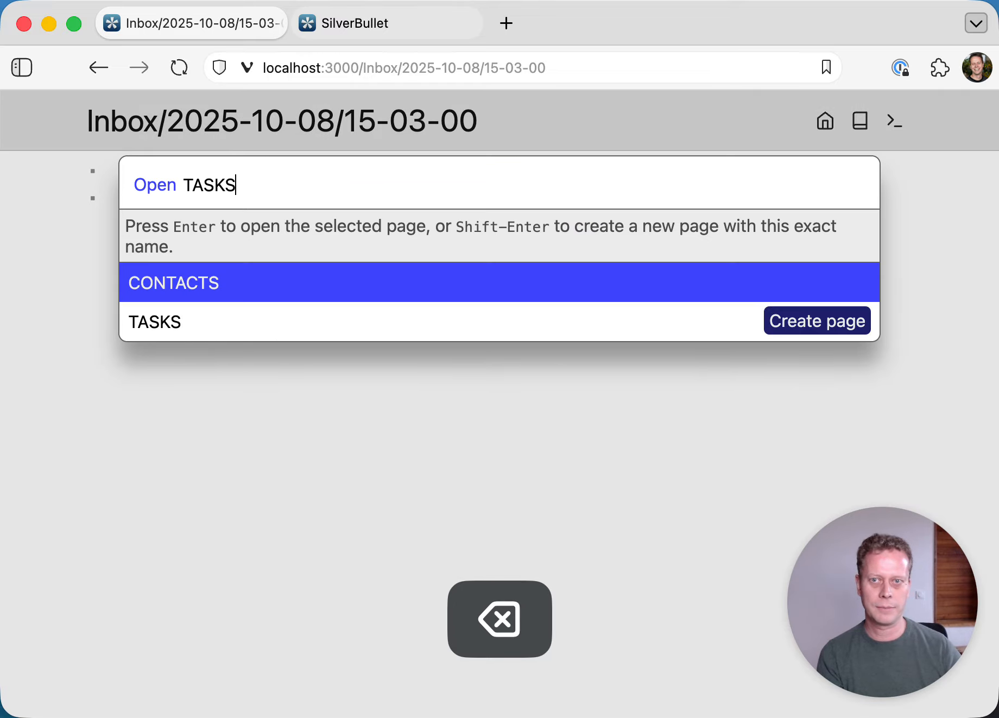
key("shift+Return")
key("super+v")
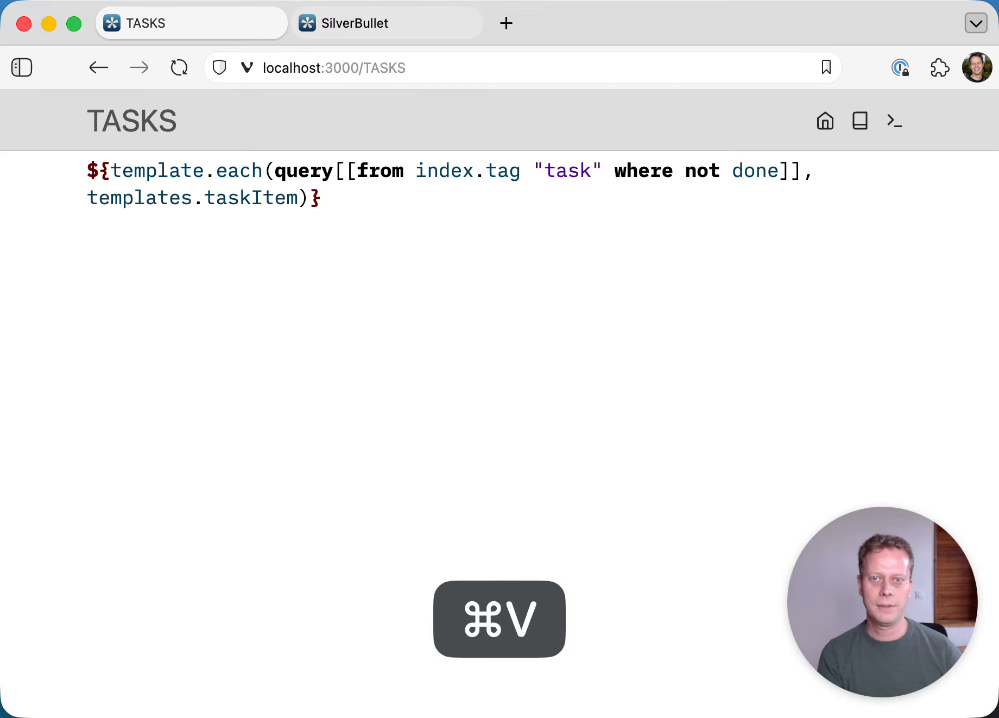
key("Up")
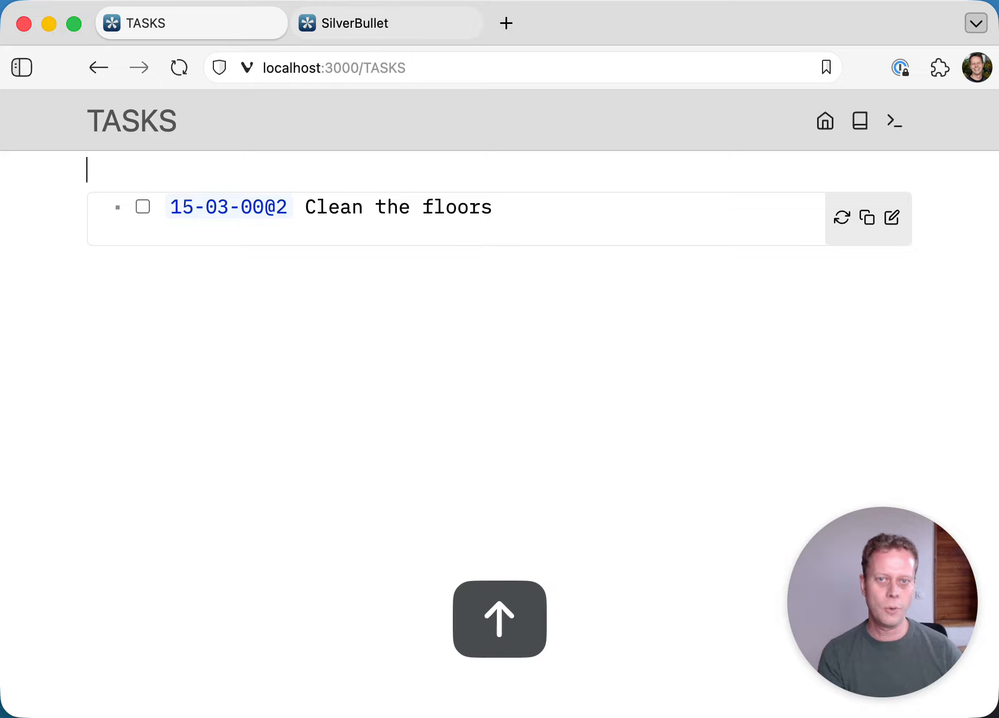
- Mark Clean the floors done in the TASKS list and refresh the list
left_click(143, 207)
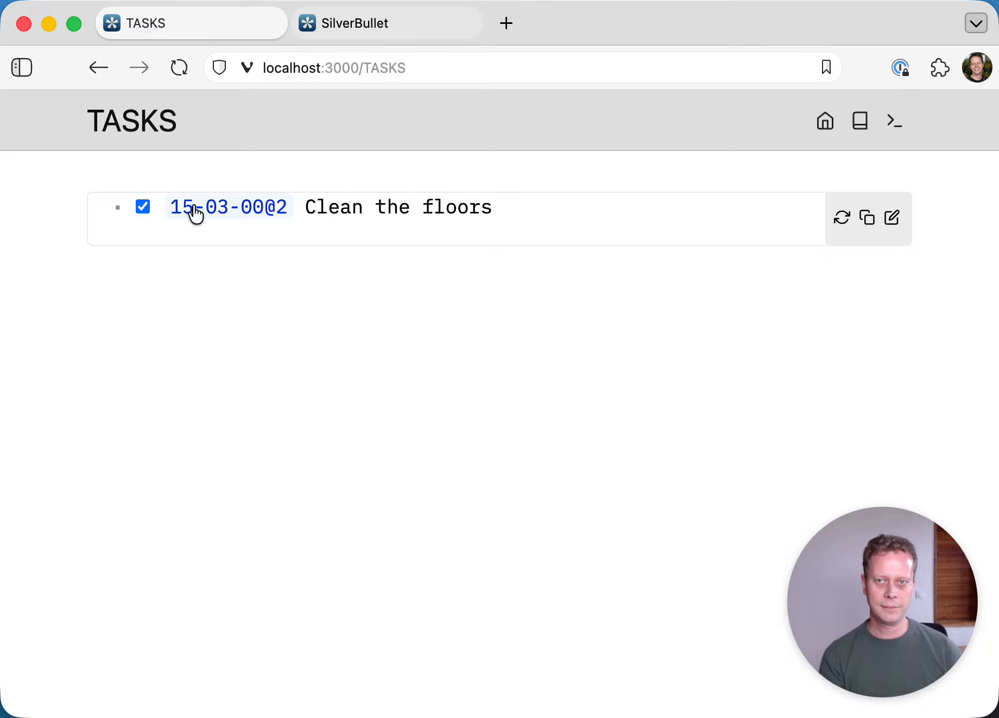
left_click(848, 222)
left_click(678, 184)
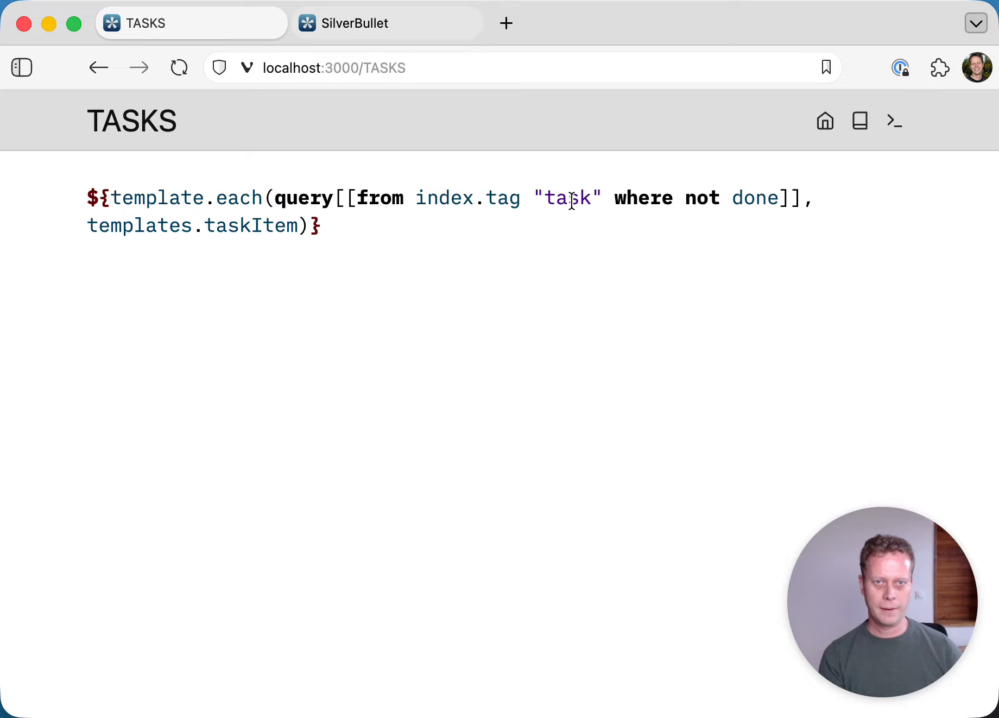
key("super+k")
- Uncheck Do the dishes and Clean the floors on the 15-03-00 Inbox note, then return to TASKS
key("Return")
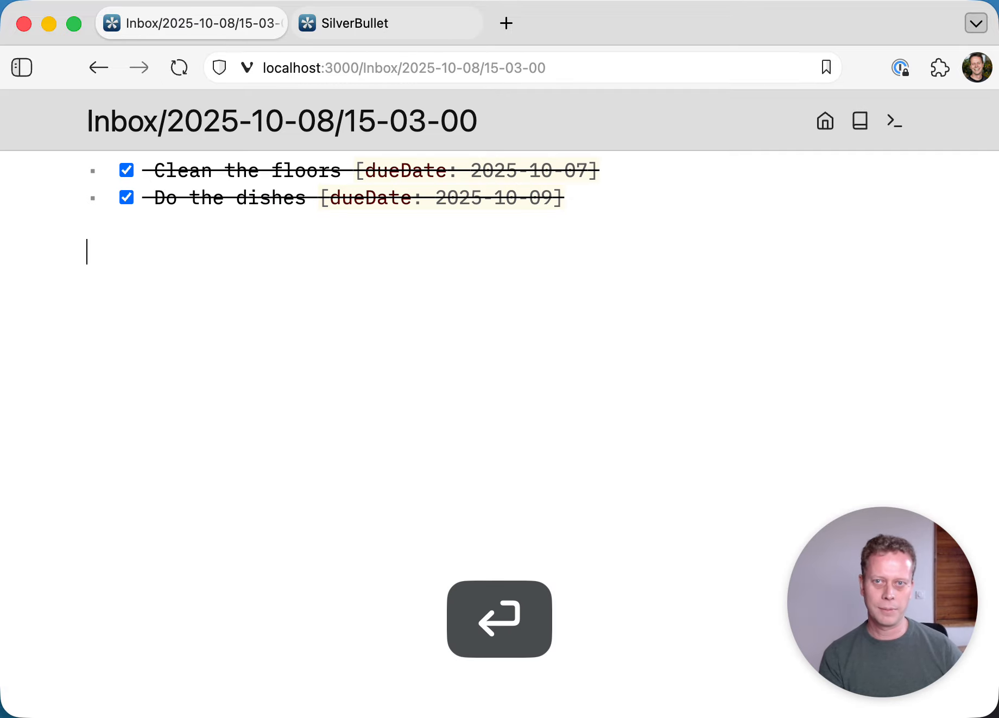
left_click(127, 197)
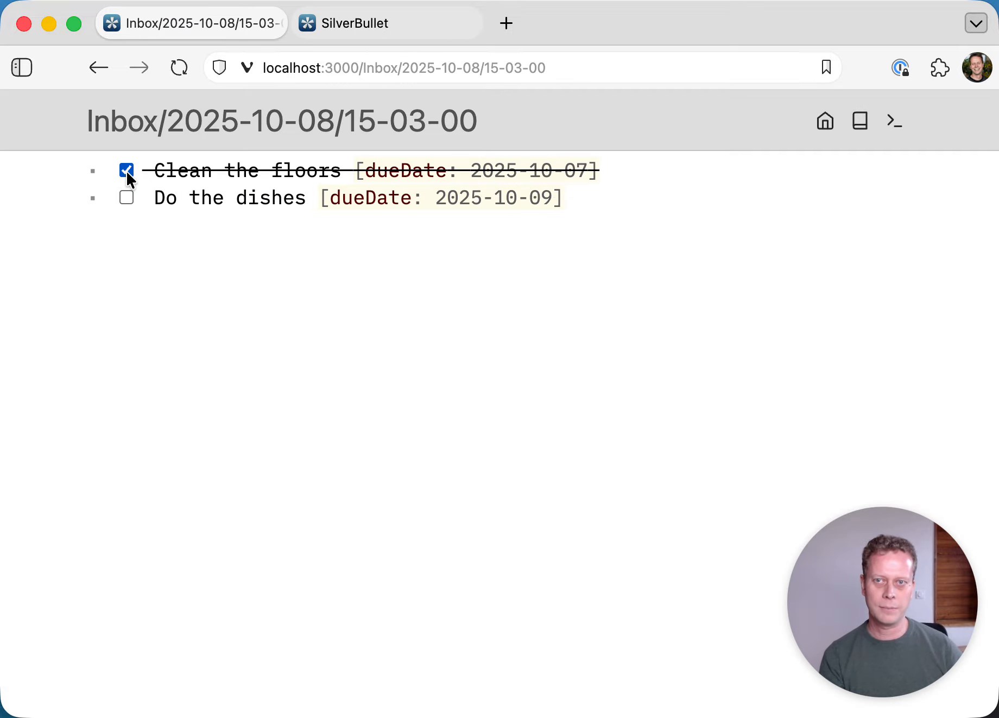
left_click(127, 171)
key("super+k")
key("Return")
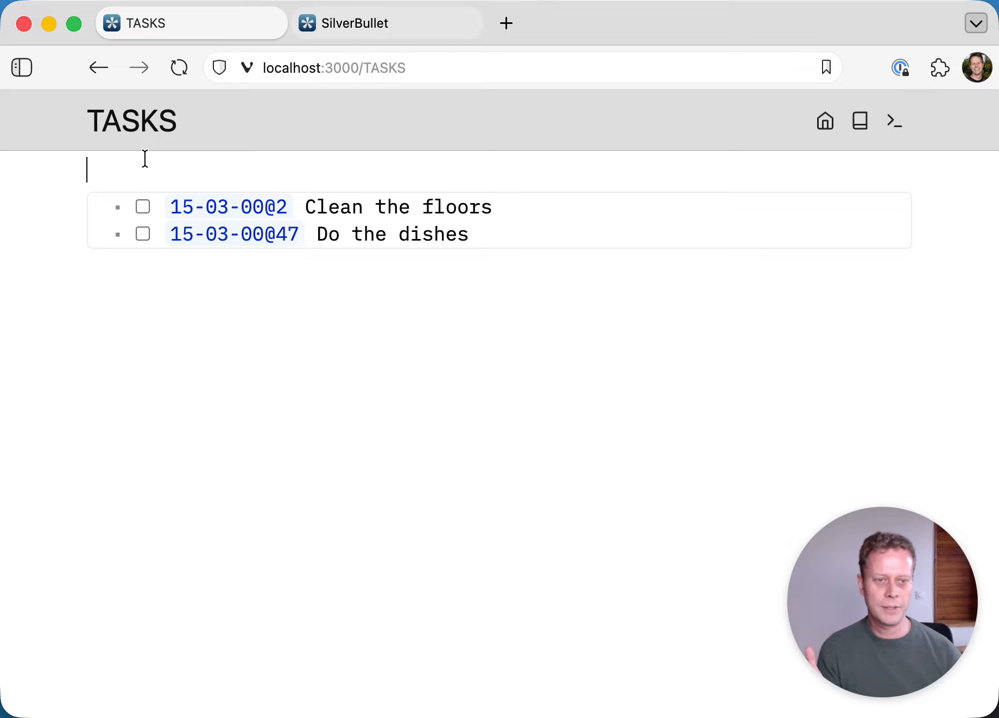
- Check the TASKS query source, then go to the index page with Option+H
key("Down")
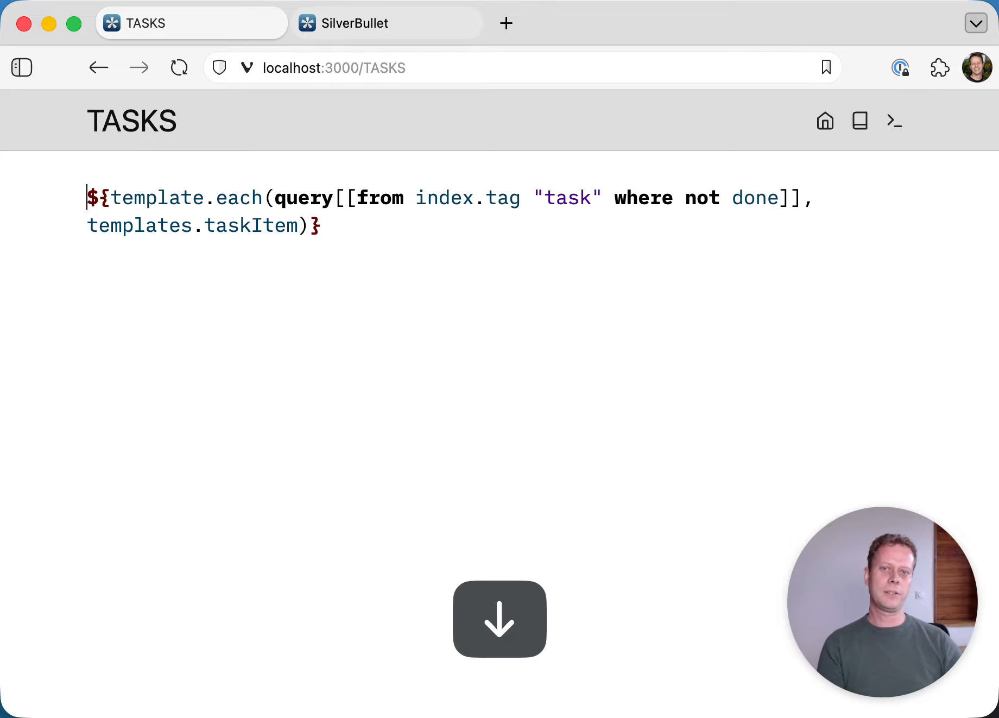
key("Up")
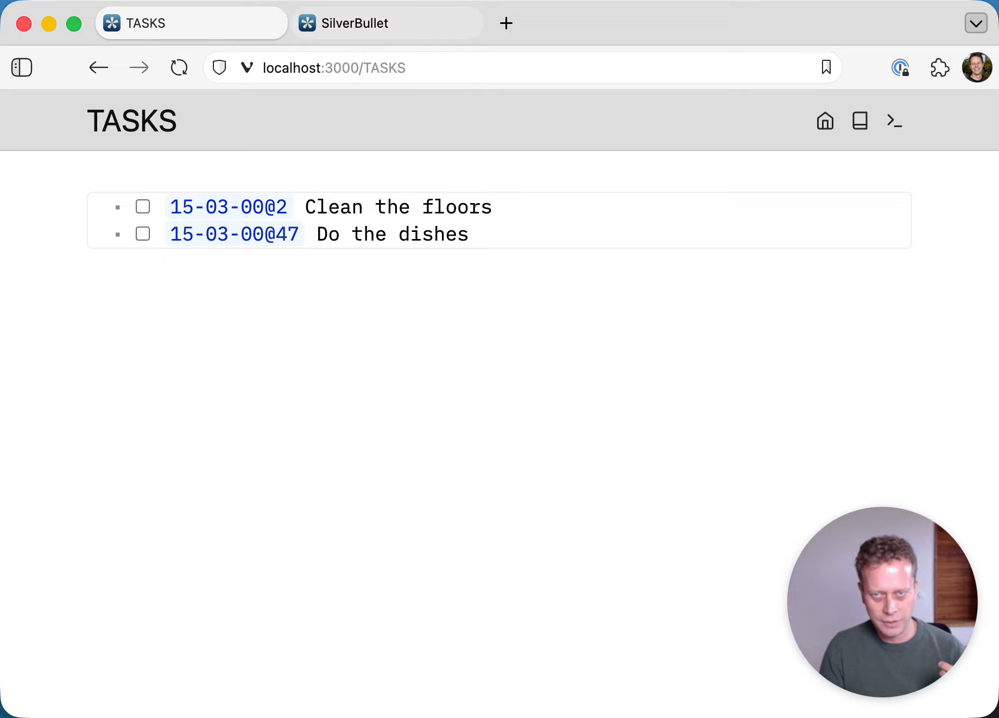
key("alt+h")
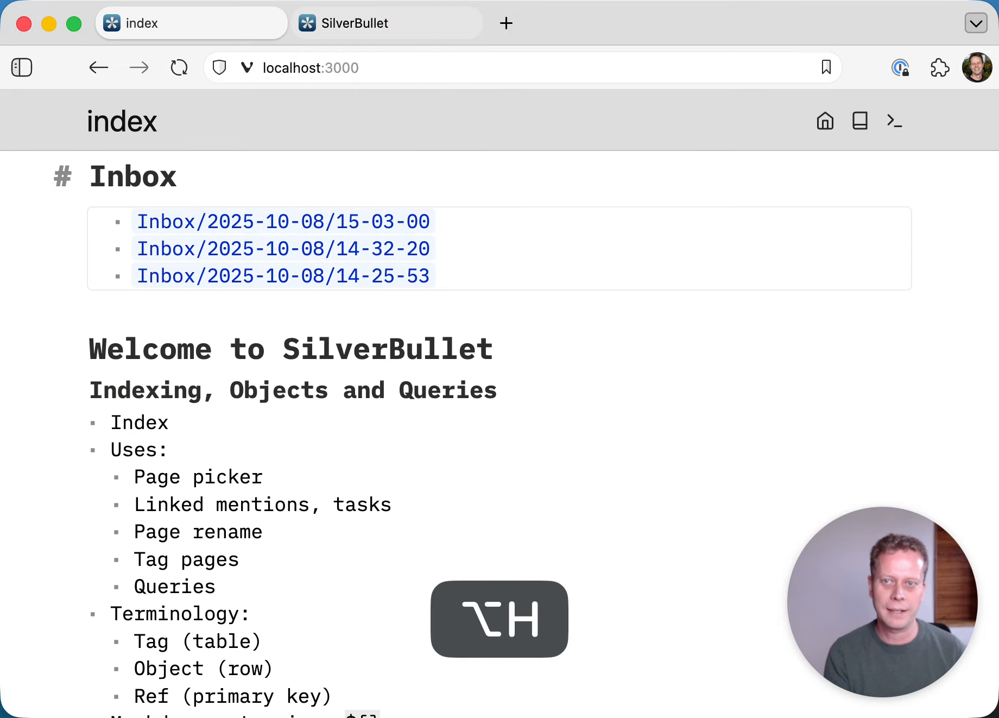
- Add [[CONTACTS]] and [[TASKS]] wiki links on separate lines at the top of index
key("Up")
key("Up")
type("[[CON")
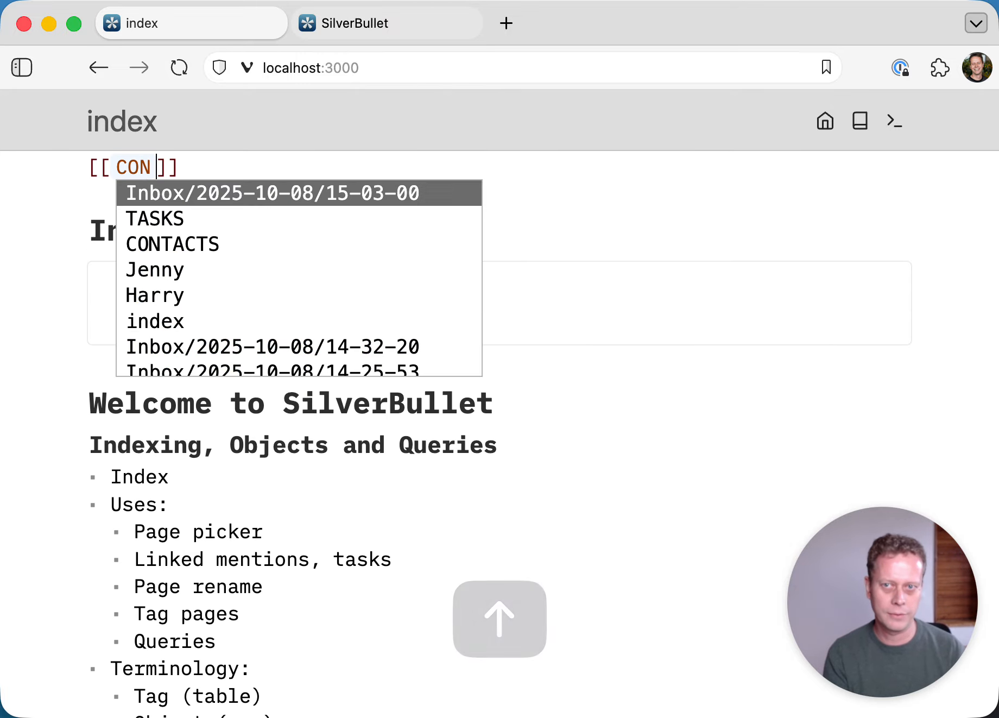
key("Return")
key("Return")
type("[[")
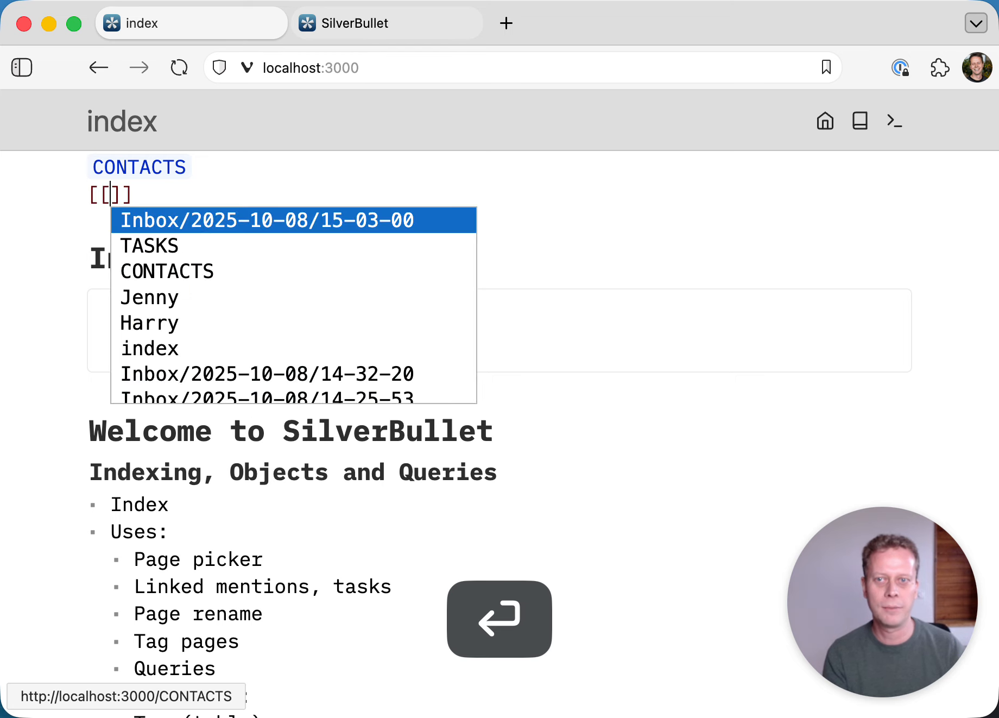
key("Down")
key("Return")
key("Down")
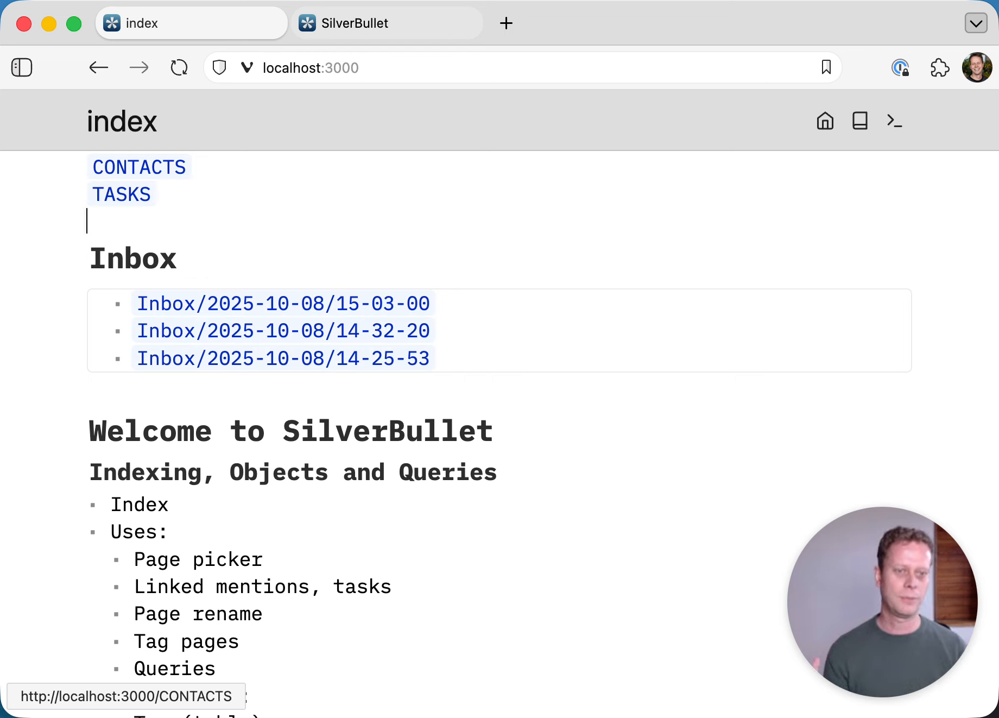
- Follow the CONTACTS and TASKS links to confirm each opens its page
left_click(156, 169)
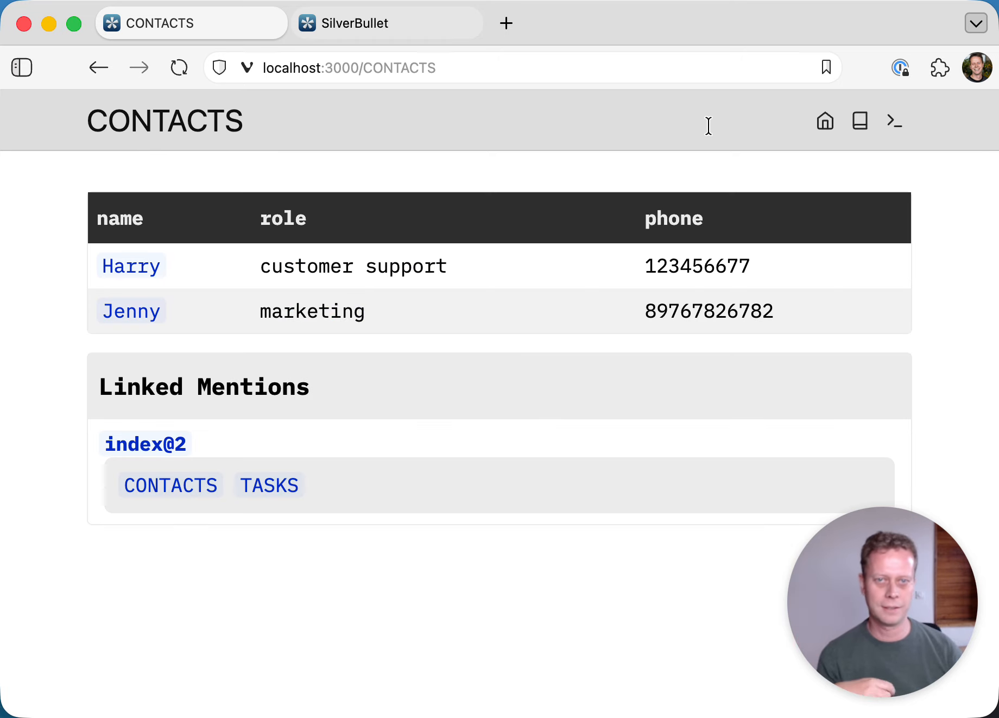
left_click(825, 120)
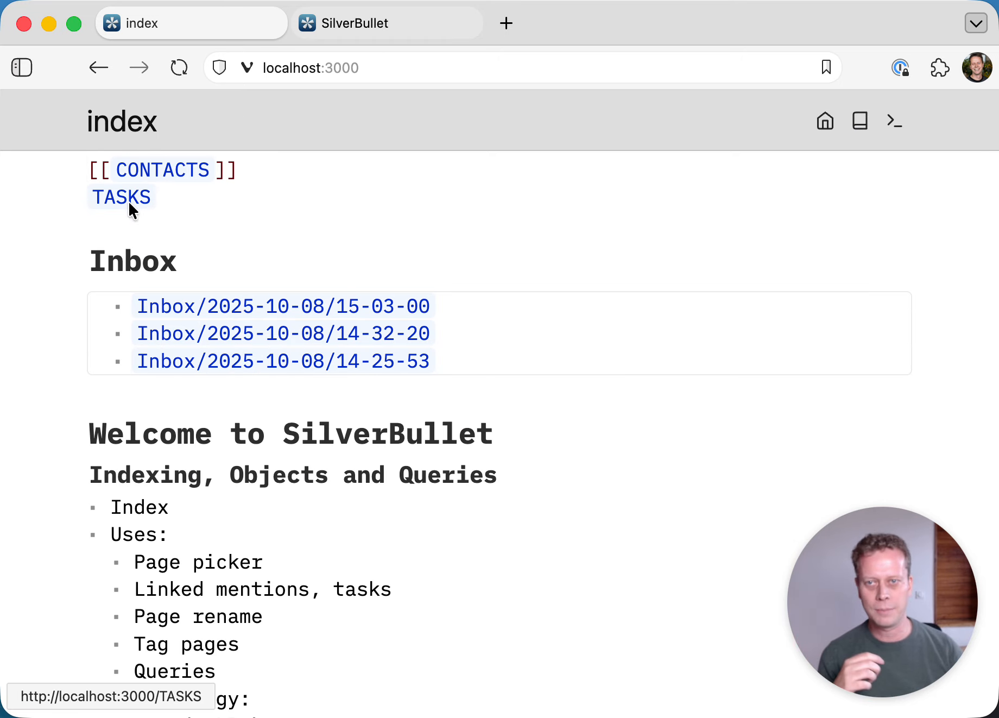
left_click(128, 199)
- Turn the CONTACTS and TASKS links on the index page into embeds by prefixing each with !
left_click(825, 120)
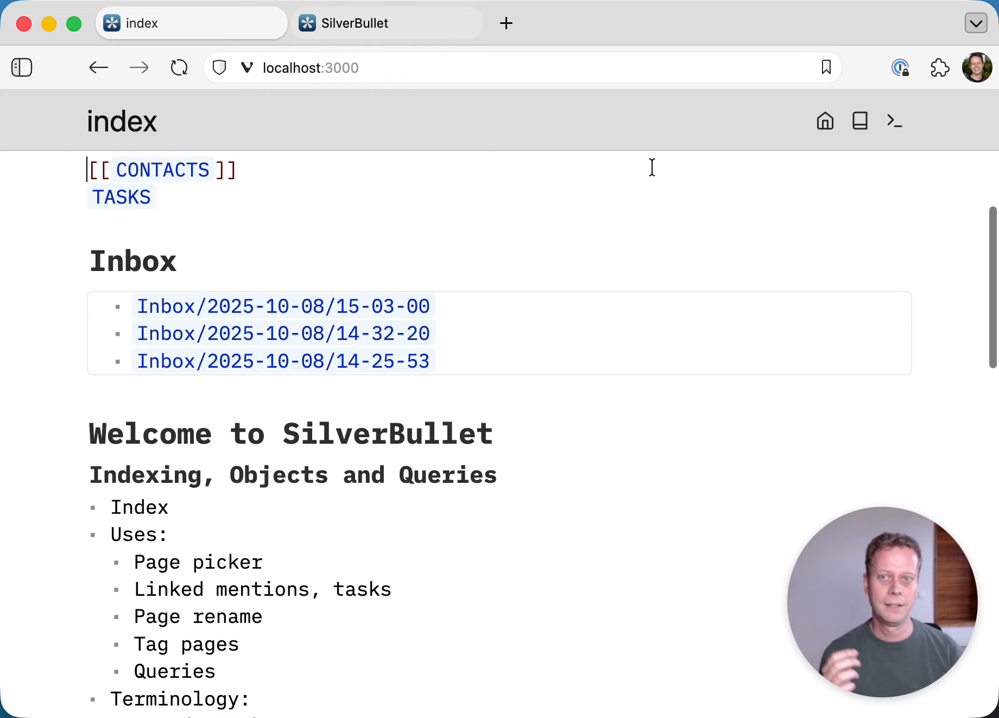
type("!")
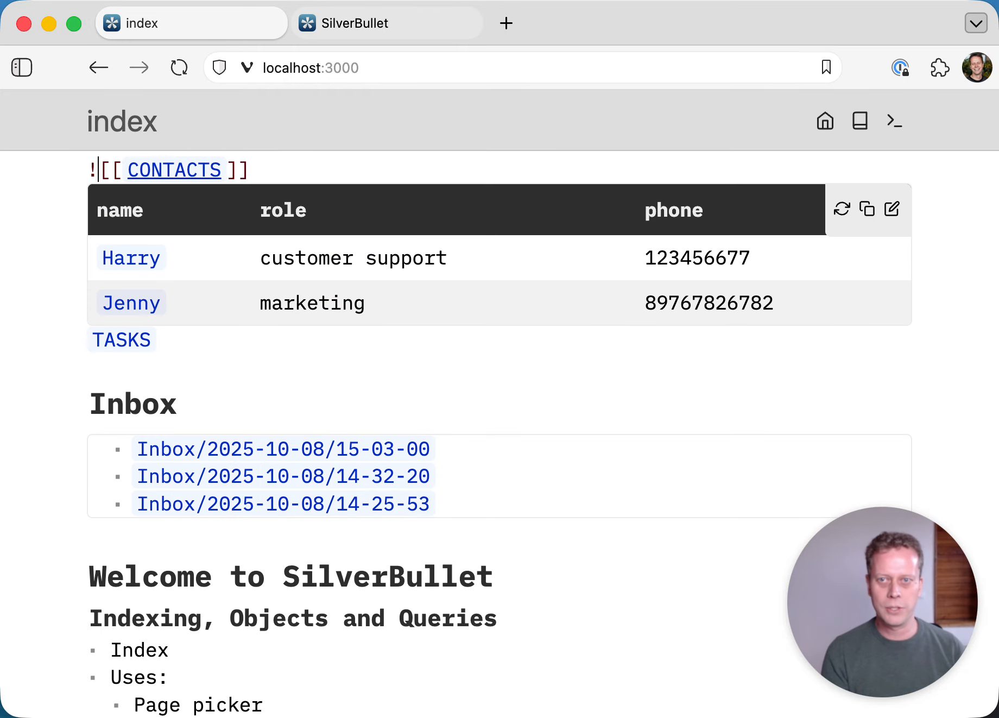
key("Down")
type("!")
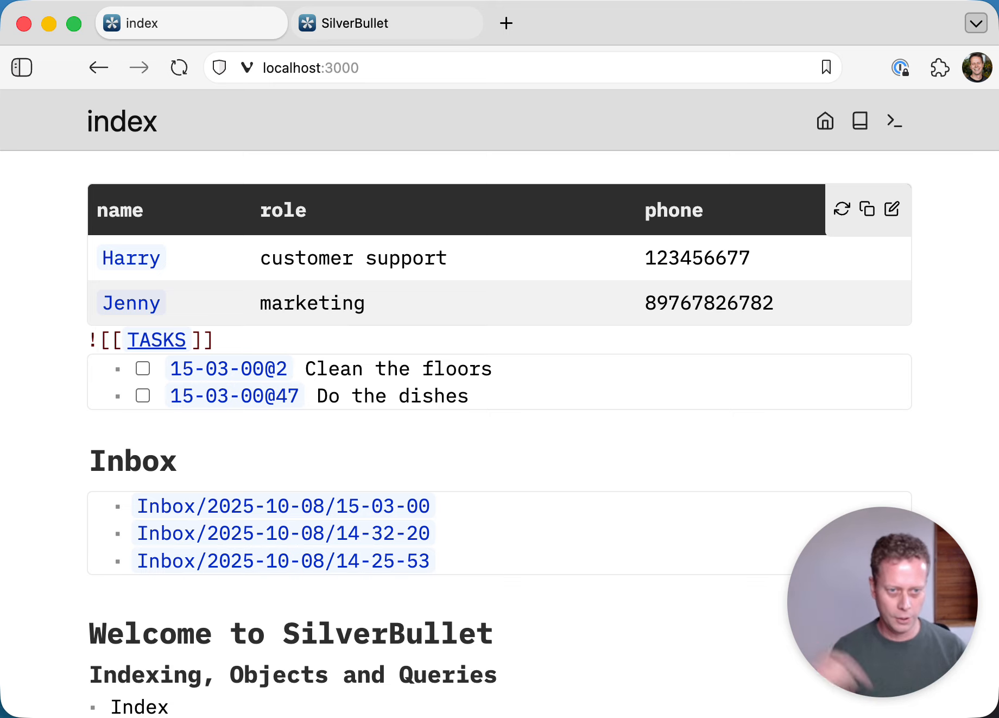
- Insert a '# TODO' heading line above the embedded TASKS list
key("Page_Up")
key("Up")
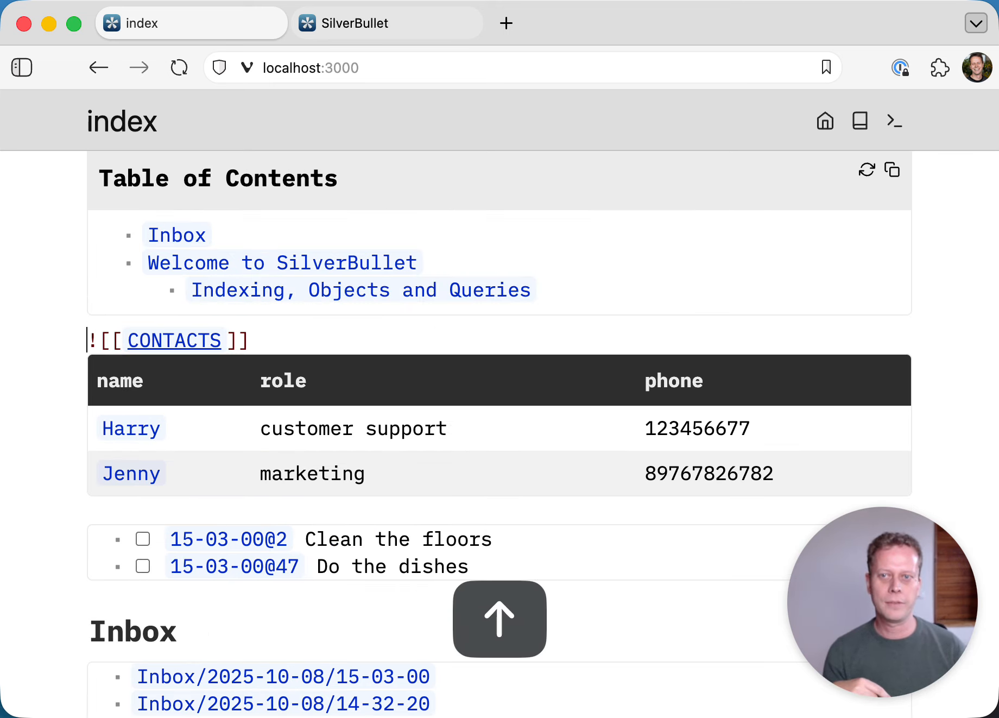
key("Return")
key("Up")
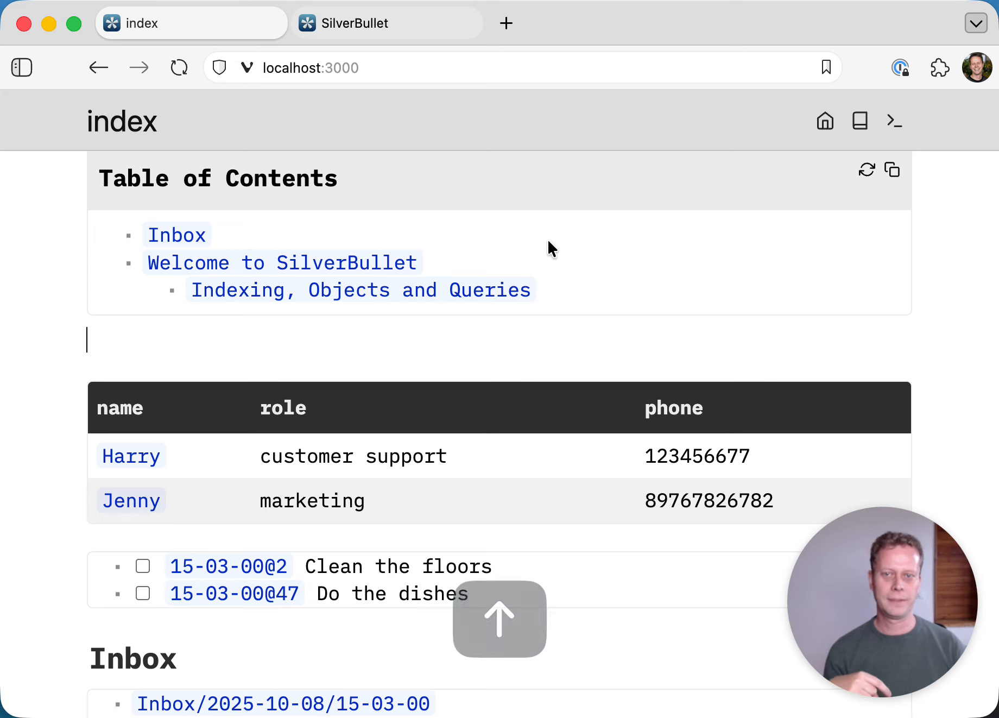
scroll(537, 262, "down", 3)
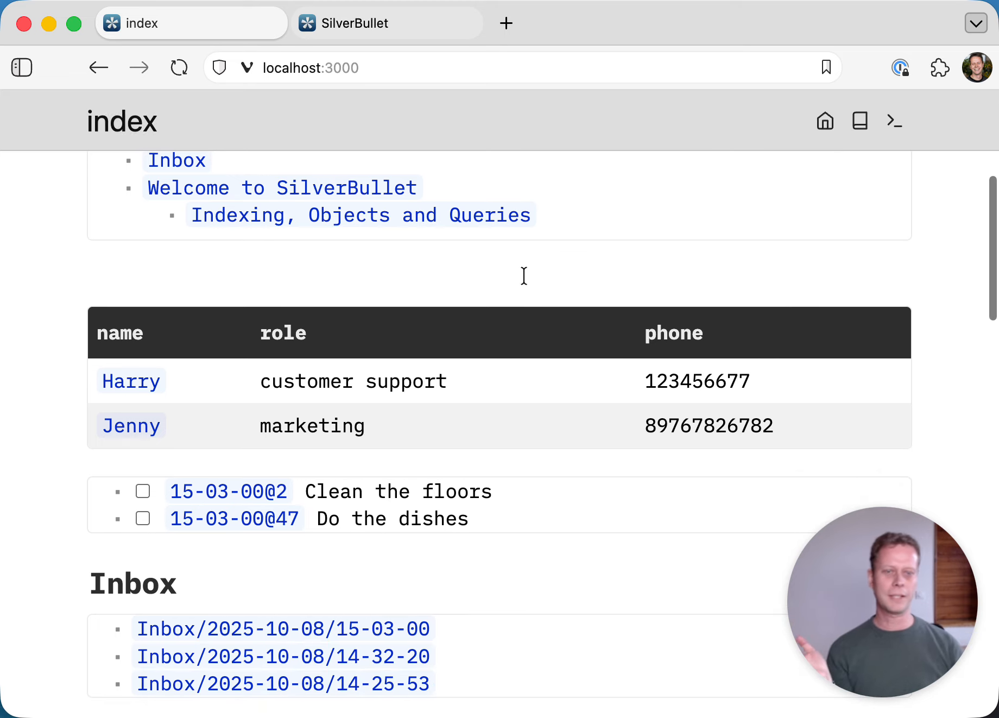
left_click(381, 460)
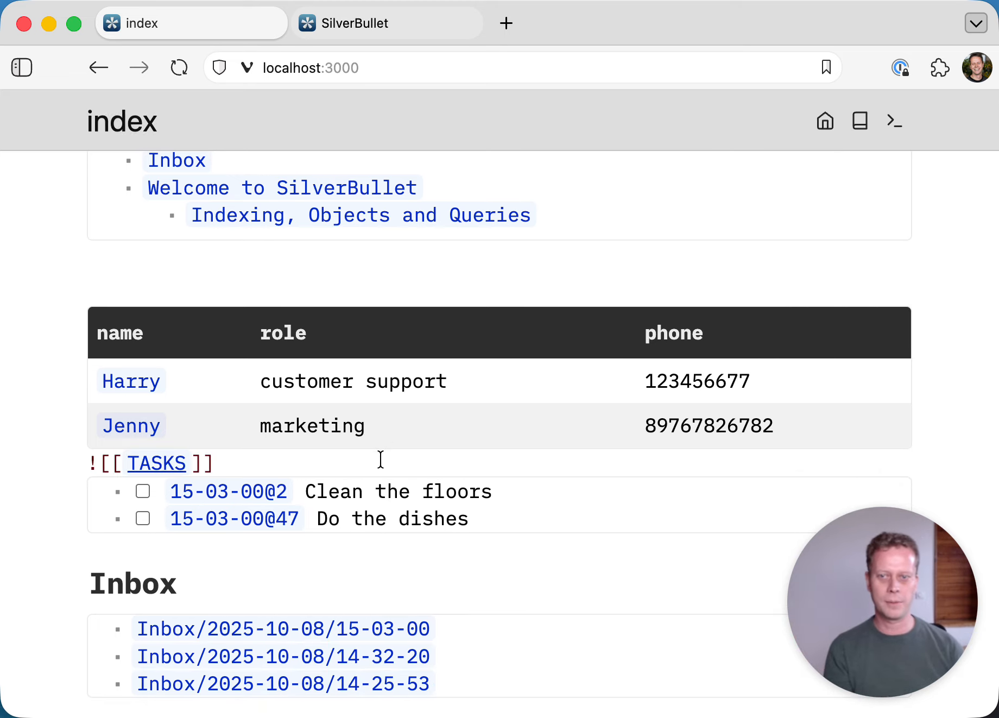
key("Up")
key("Return")
type("#")
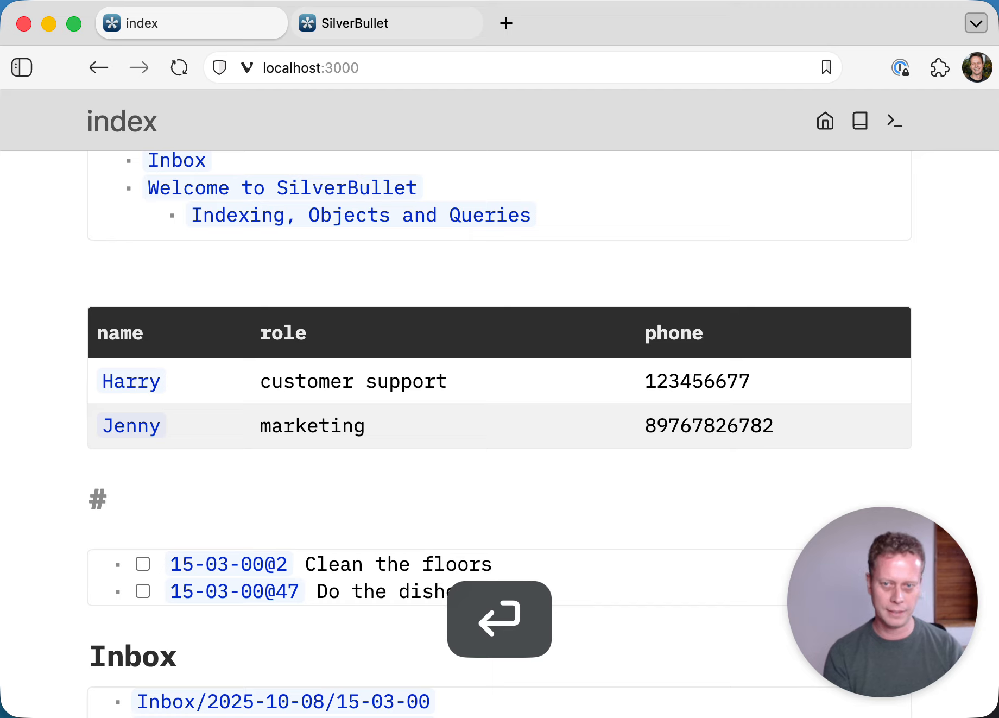
type(" TODO")
- Add a '# Contacts' heading above the contacts table and rename the TODO heading to 'Todo'
key("Up")
key("Down")
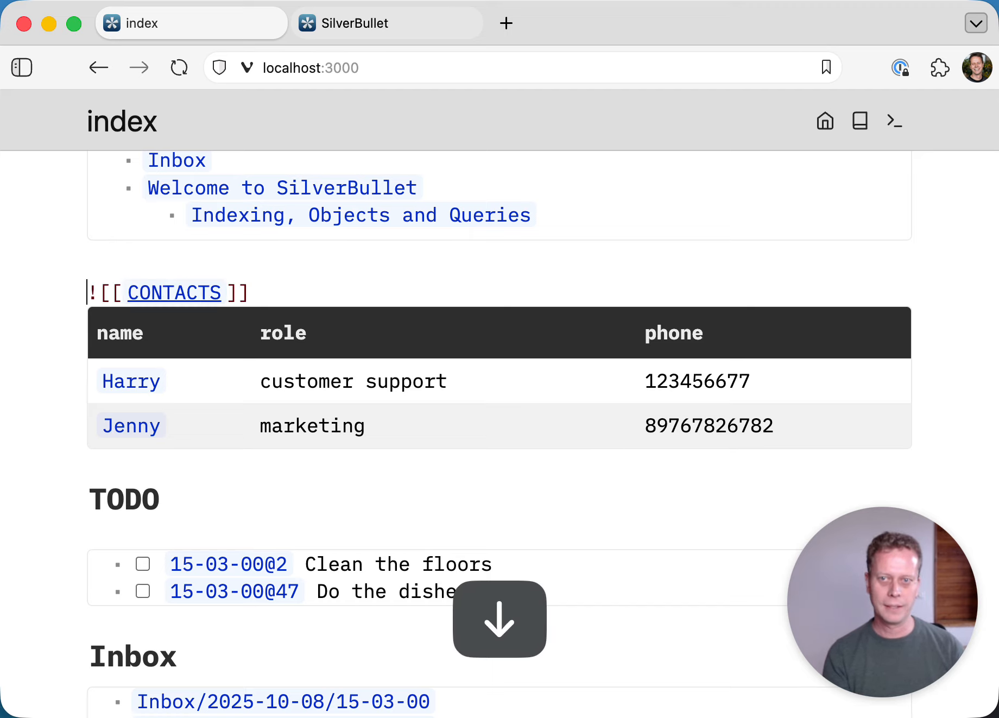
key("Up")
type("# Contacts")
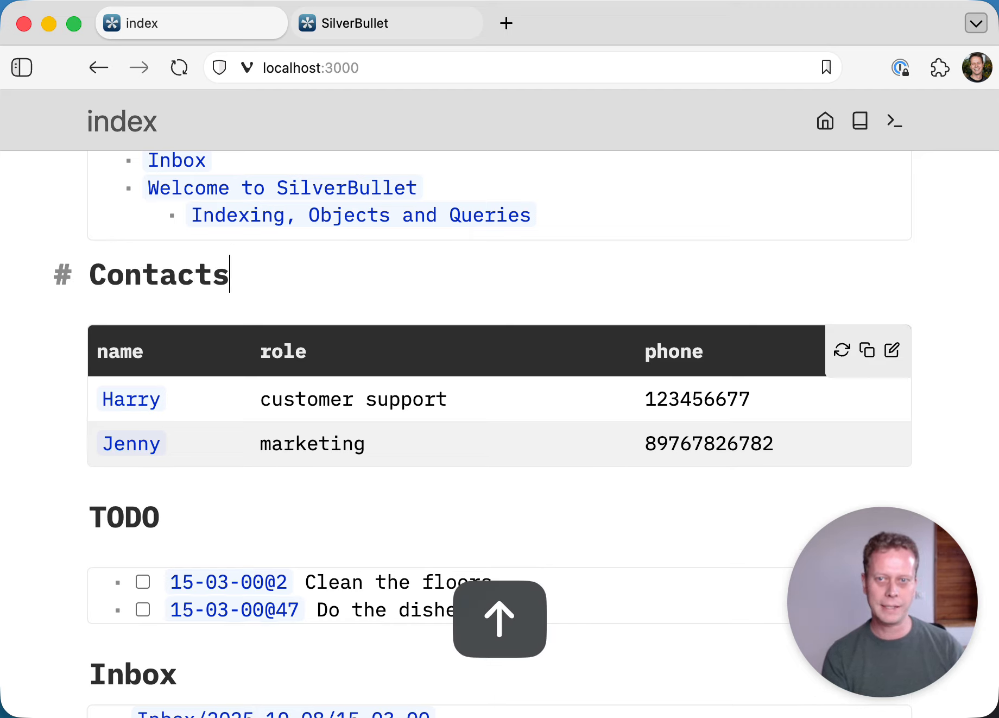
key("Down")
key("Up")
key("alt+BackSpace")
type("Todo")
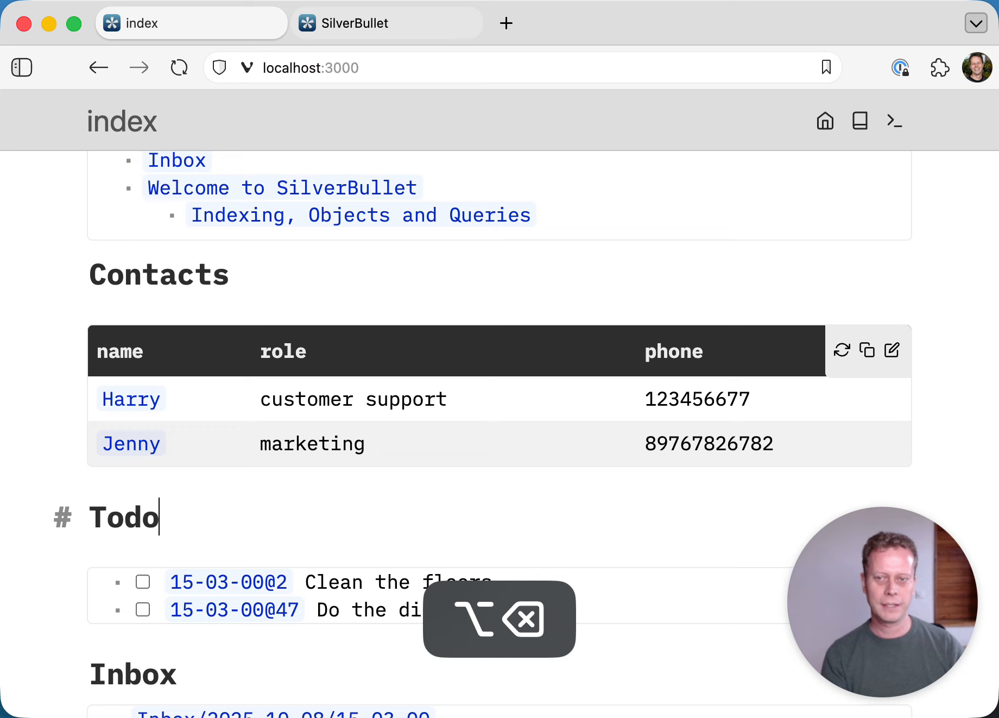